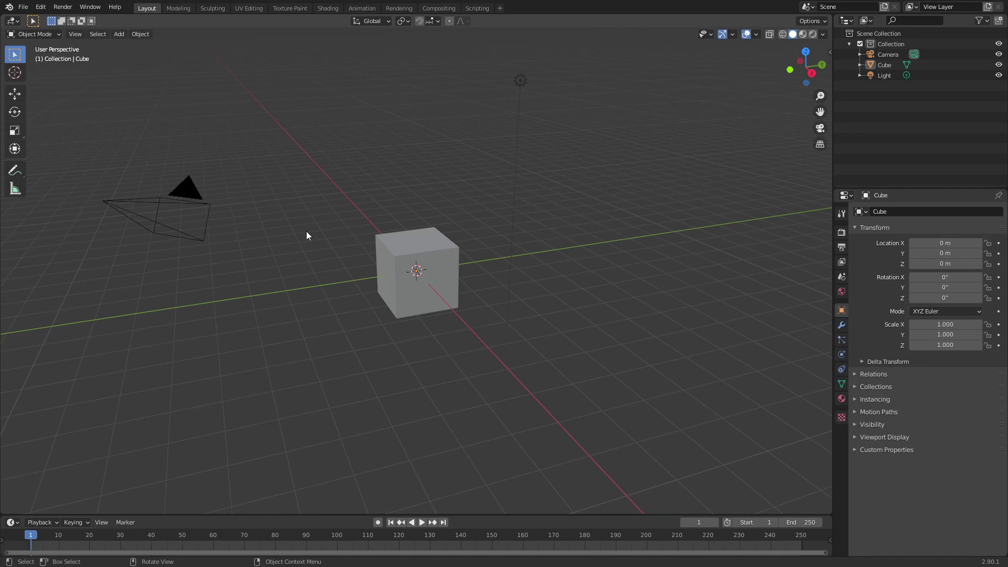
Select the default cube and merge all its vertices at their center in Edit Mode
drag(472, 150, 546, 203)
click(491, 180)
drag(370, 81, 472, 171)
click(414, 241)
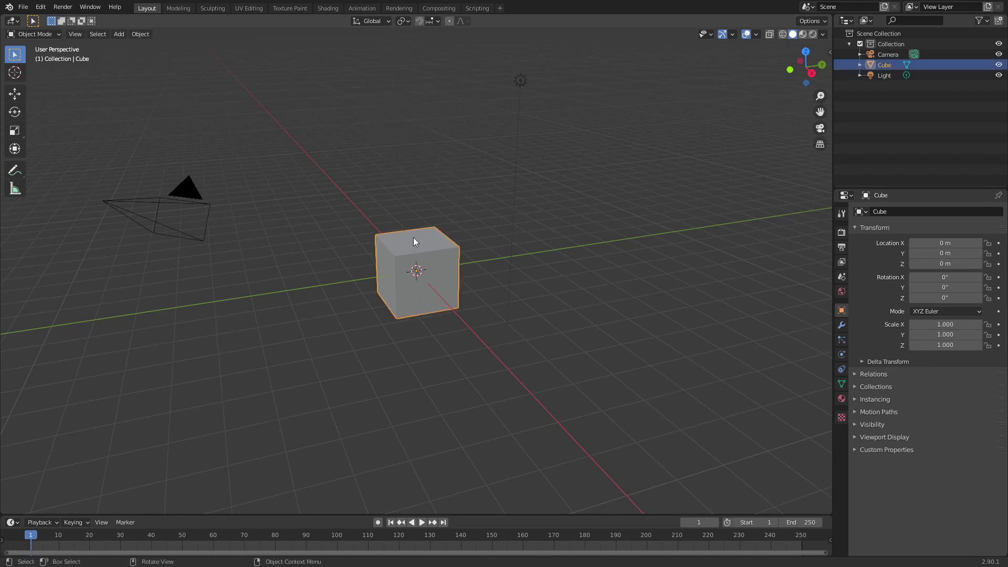
key(Tab)
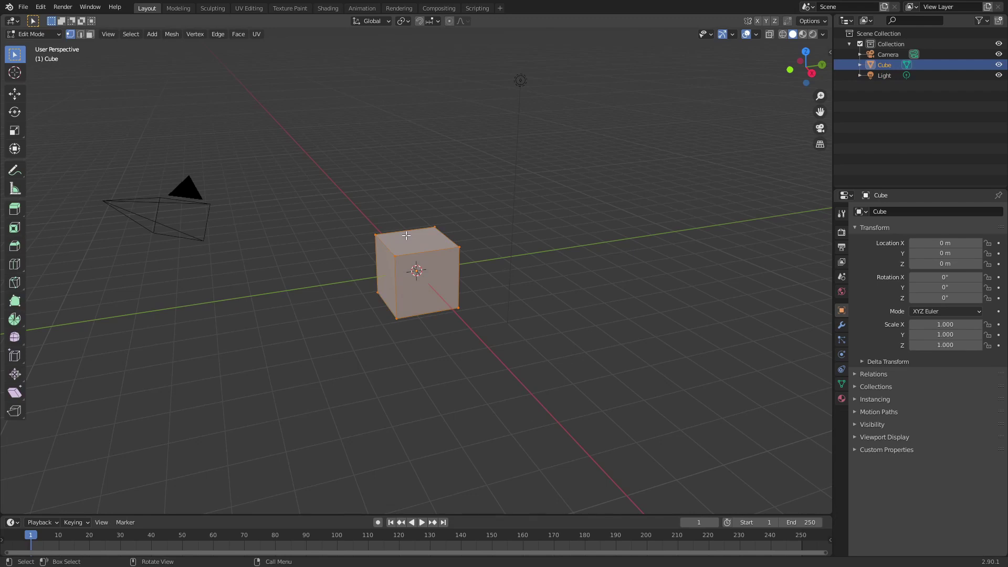
key(m)
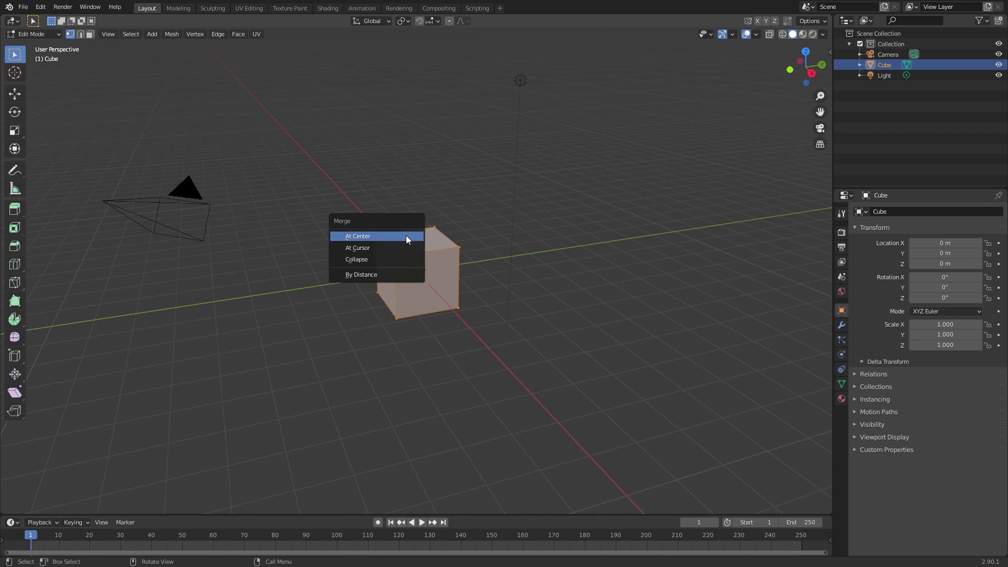
middle_drag(376, 234, 407, 208)
key(m)
click(406, 205)
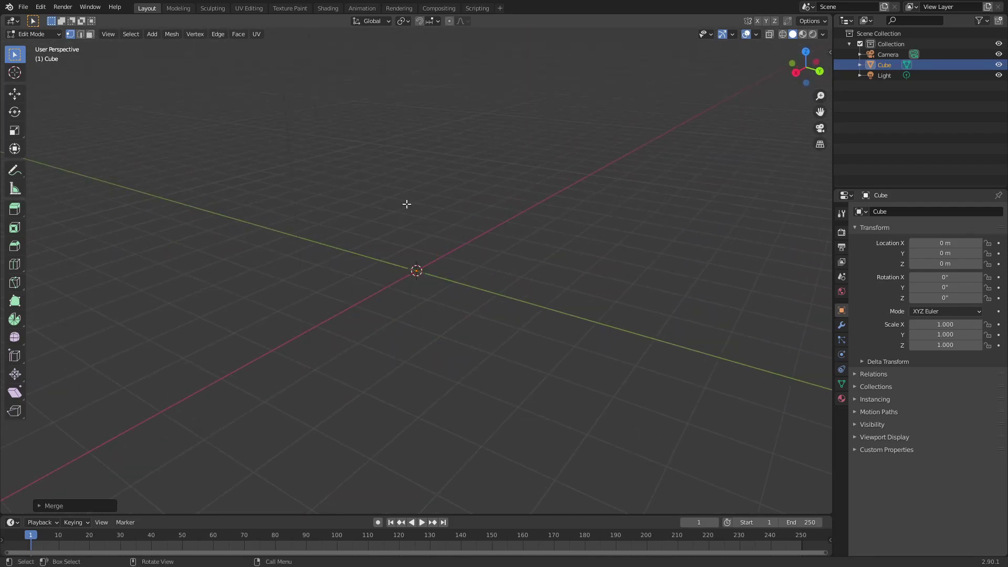
In front view, extrude the merged vertex upward twice to form a slightly bent trunk
middle_drag(422, 271, 372, 262)
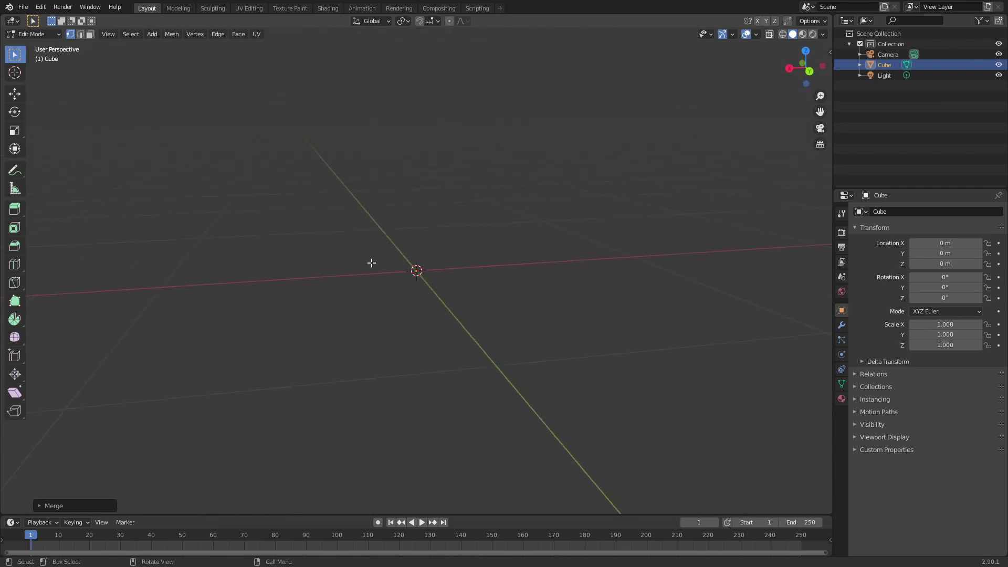
key(KP_1)
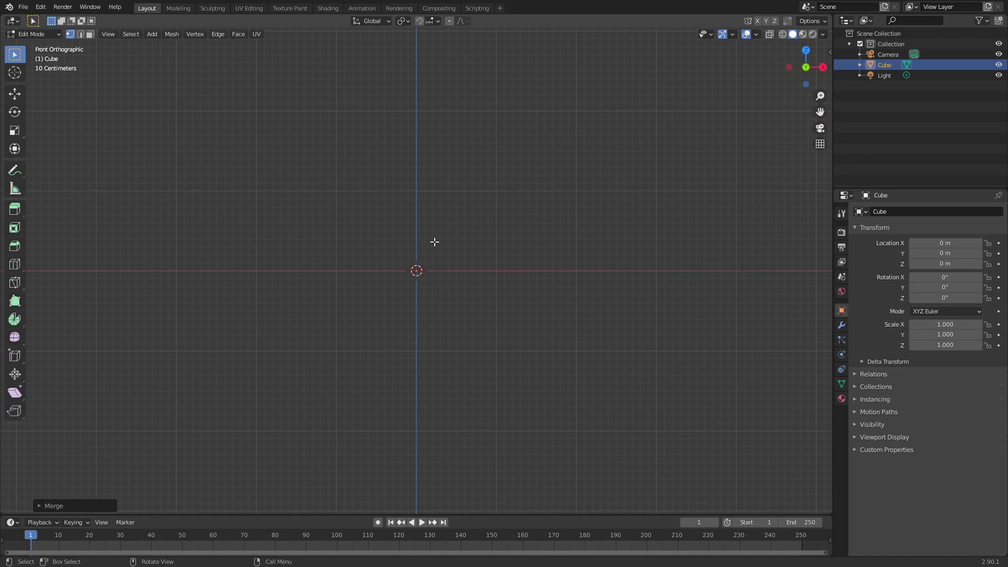
key(e)
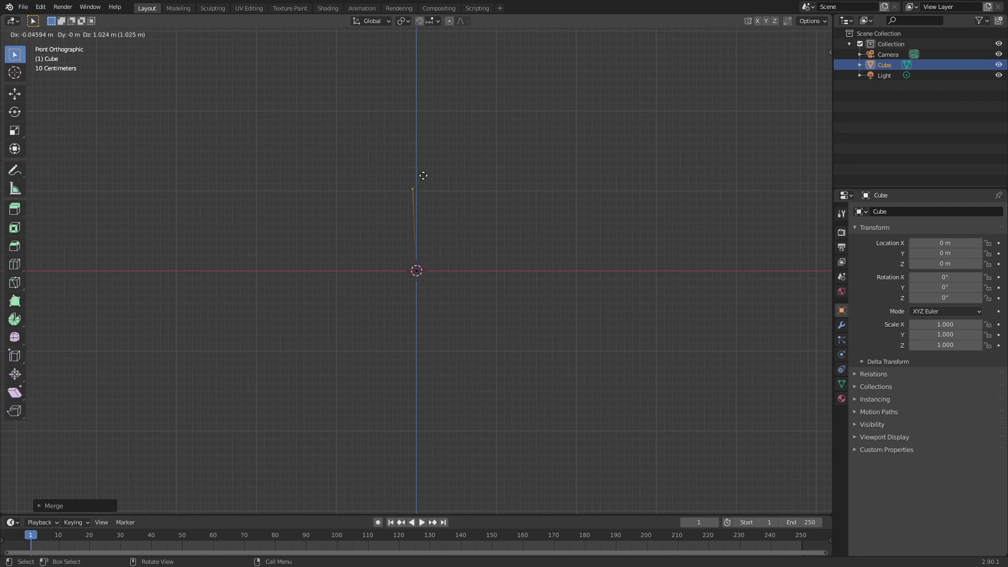
click(419, 160)
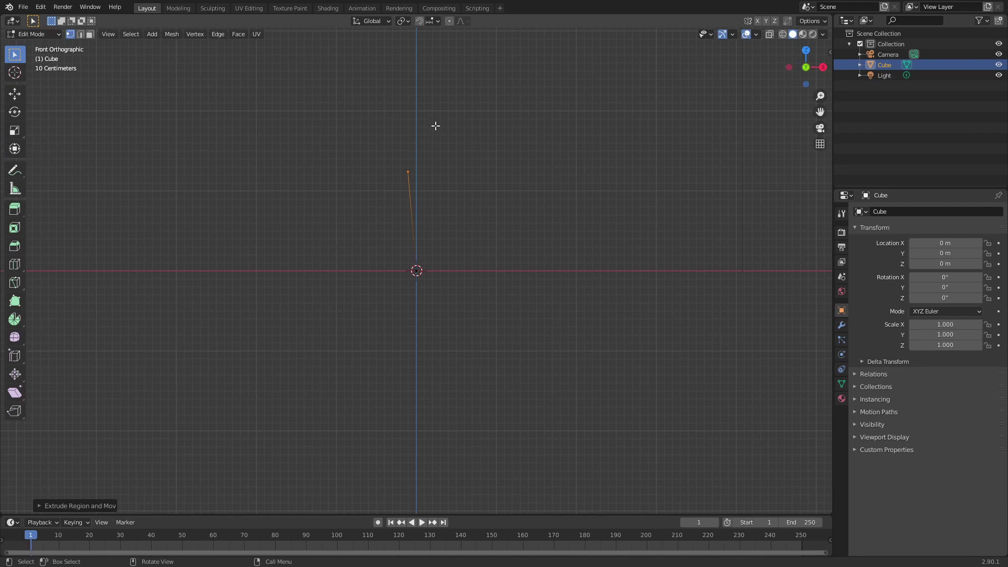
key(e)
click(443, 72)
Extrude two diverging branches, one to the left and one to the right, from the trunk's top vertex
key(e)
click(443, 74)
drag(409, 96, 448, 129)
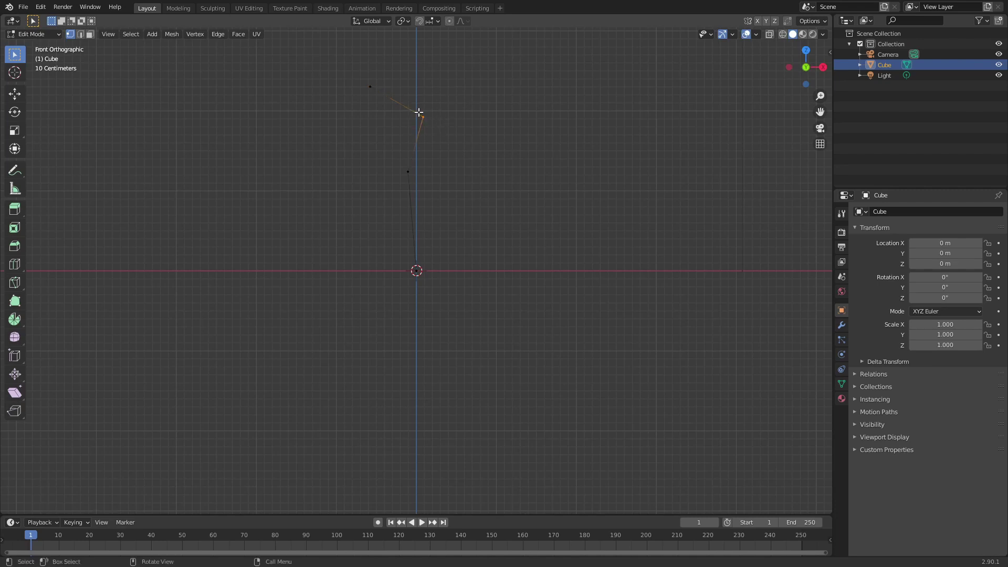
key(e)
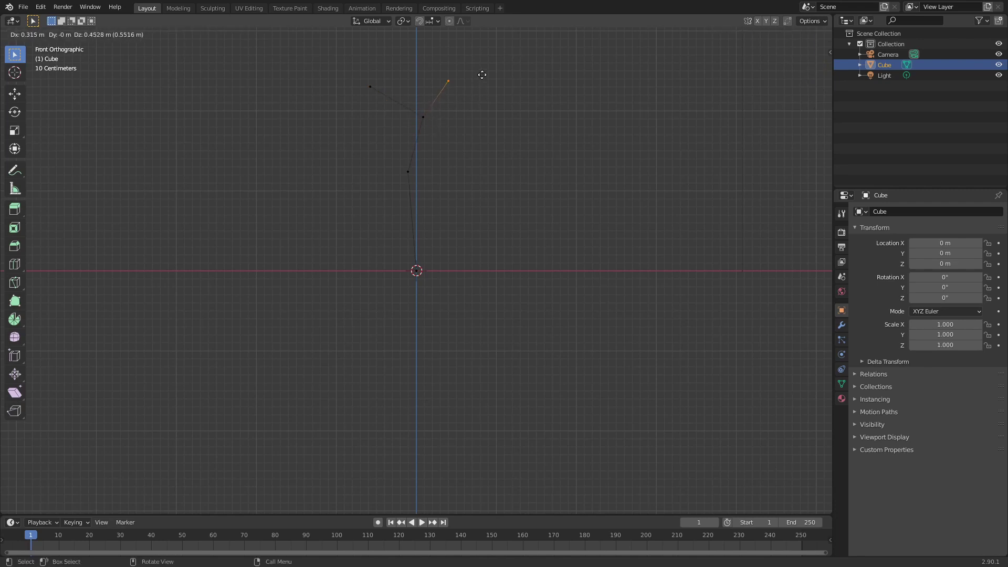
click(494, 74)
Extrude a left branch from the trunk's middle vertex and split its end into two twigs
drag(386, 158, 423, 190)
key(e)
click(341, 130)
drag(348, 112, 393, 153)
key(e)
click(330, 93)
key(e)
click(302, 168)
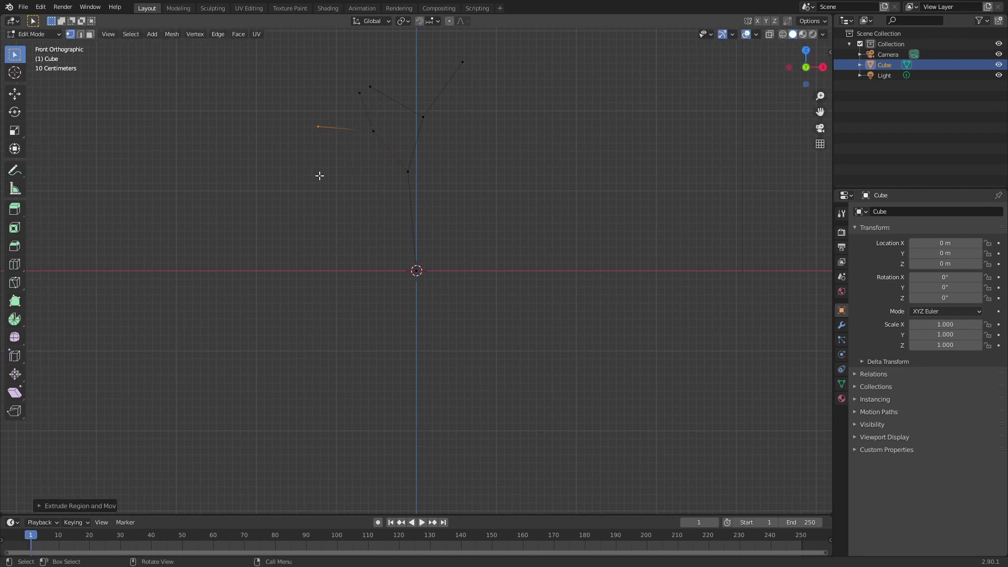
Move the tip of the outermost left twig farther out and higher up
key(g)
click(302, 133)
click(329, 157)
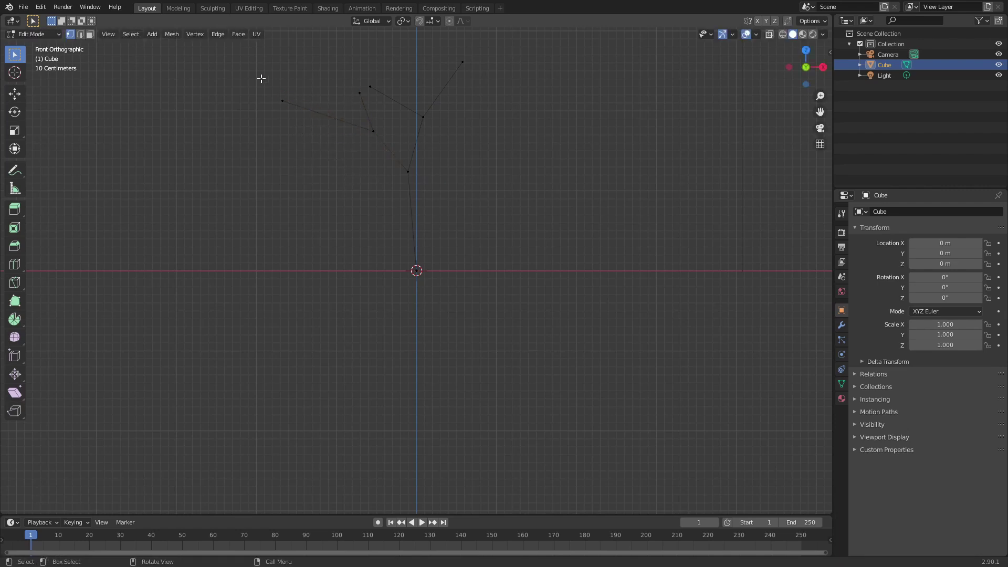
click(284, 103)
key(g)
click(320, 96)
Reposition the tips of the two neighbouring inner left branches to adjust their direction and length
click(358, 95)
key(g)
click(378, 91)
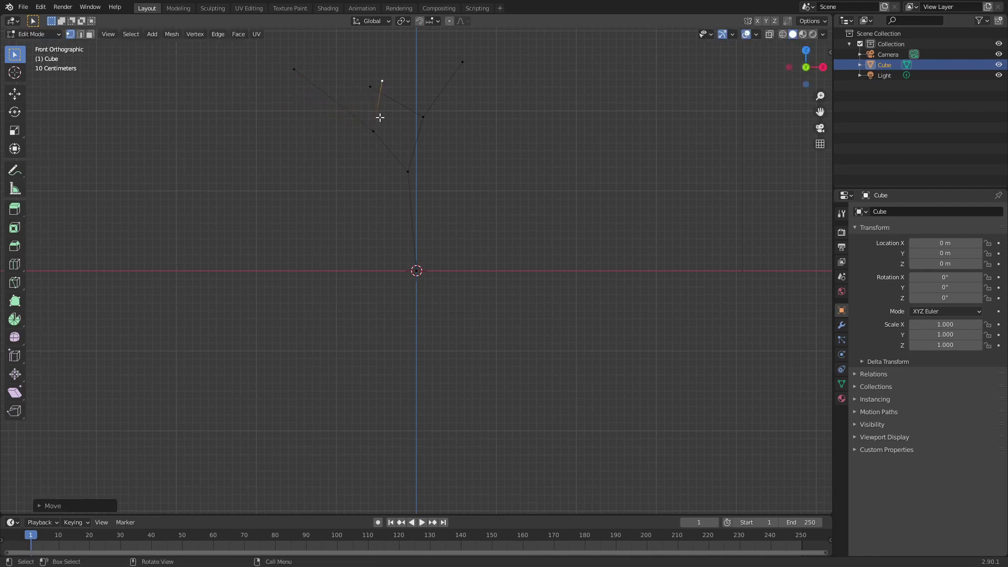
click(381, 82)
key(g)
click(366, 82)
click(382, 82)
key(g)
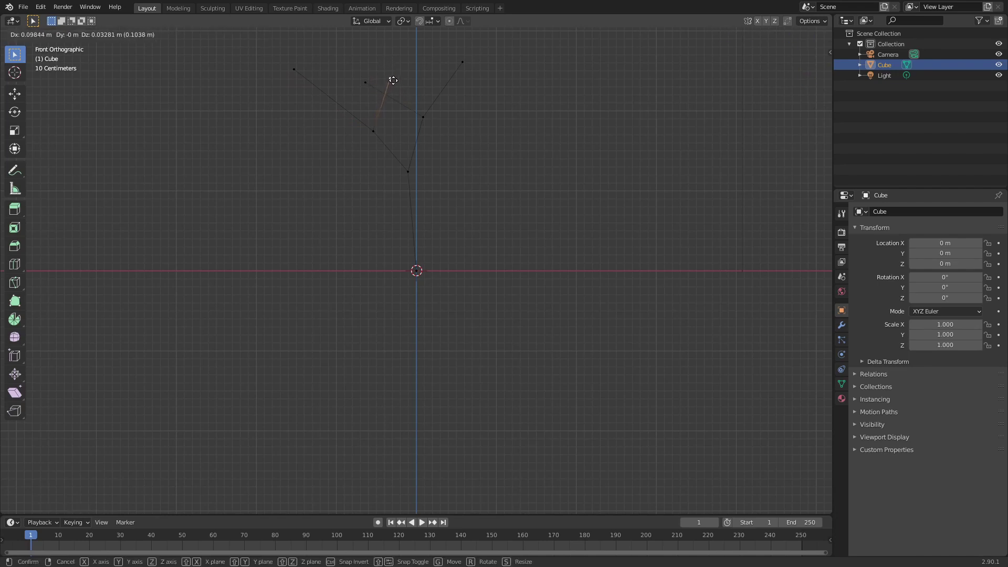
click(382, 99)
Lower the right branch's tip and shift it slightly outward
click(461, 62)
key(g)
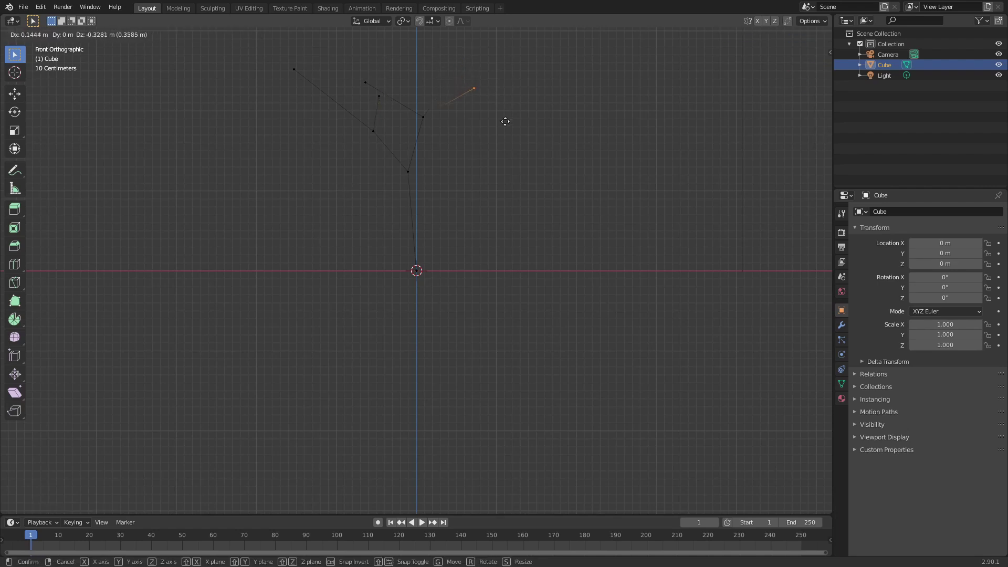
click(503, 124)
click(533, 180)
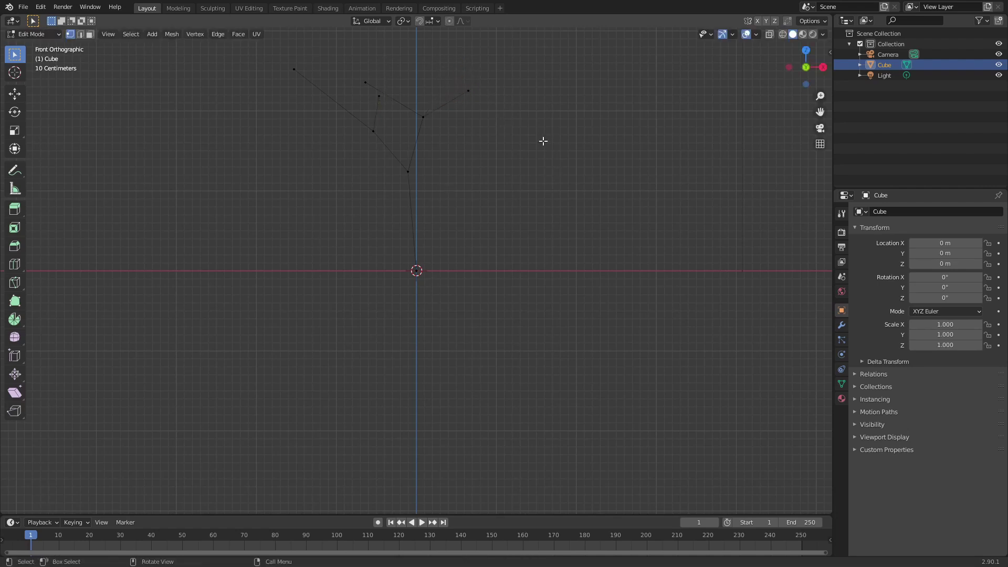
From a side angle, move the trunk's middle fork vertex in depth, out of the flat front plane
middle_drag(533, 149, 408, 168)
click(408, 168)
key(g)
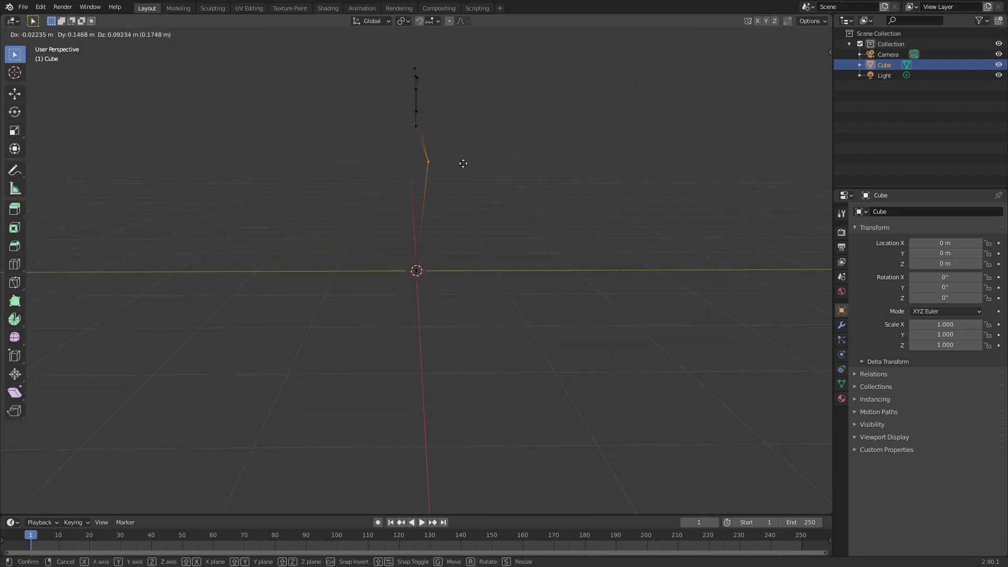
click(475, 169)
click(333, 169)
click(442, 167)
key(g)
click(466, 204)
click(357, 180)
Offset the upper fork vertex and a nearby branch vertex in depth to start spreading the branches
middle_drag(358, 180, 413, 133)
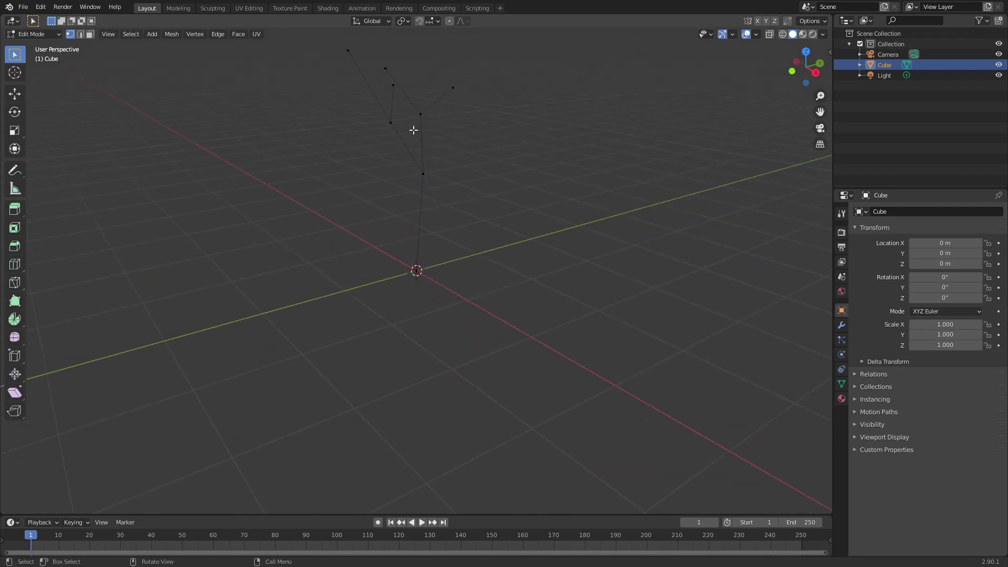
key(g)
click(443, 119)
middle_drag(496, 138, 466, 136)
click(437, 96)
key(g)
click(471, 97)
Pull more branch tips in different depth directions so the twigs fan out in 3D
middle_drag(480, 97, 444, 104)
key(g)
click(338, 148)
middle_drag(337, 148, 389, 150)
key(g)
click(532, 122)
key(g)
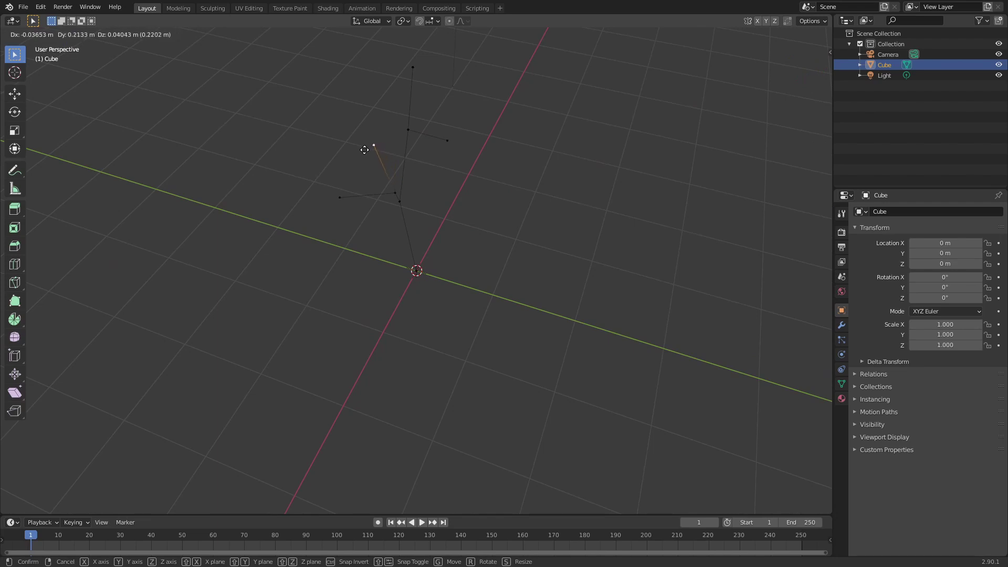
click(368, 151)
key(g)
click(407, 189)
Reshape the branch skeleton from other angles by moving further branch vertices apart
middle_drag(408, 189, 331, 196)
drag(213, 128, 284, 192)
middle_drag(283, 192, 334, 221)
key(g)
click(606, 112)
drag(531, 118, 595, 197)
middle_drag(591, 164, 418, 107)
click(436, 138)
key(g)
click(474, 146)
click(506, 241)
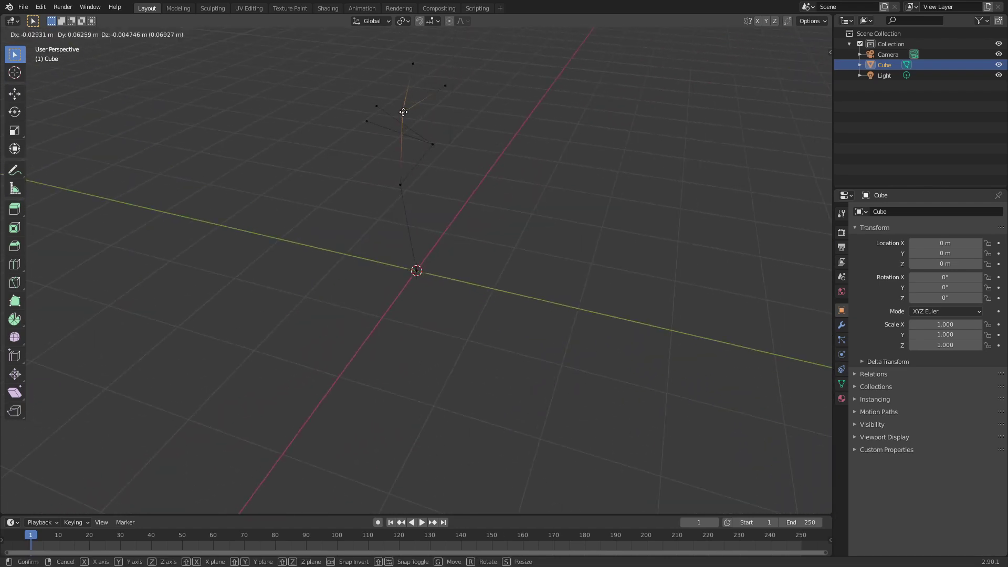
Fine-tune the fork and remaining branch positions, then clear the vertex selection
middle_drag(500, 135, 326, 122)
click(475, 125)
key(g)
click(352, 163)
click(522, 158)
click(331, 142)
key(g)
click(409, 187)
middle_drag(445, 210, 461, 224)
click(556, 310)
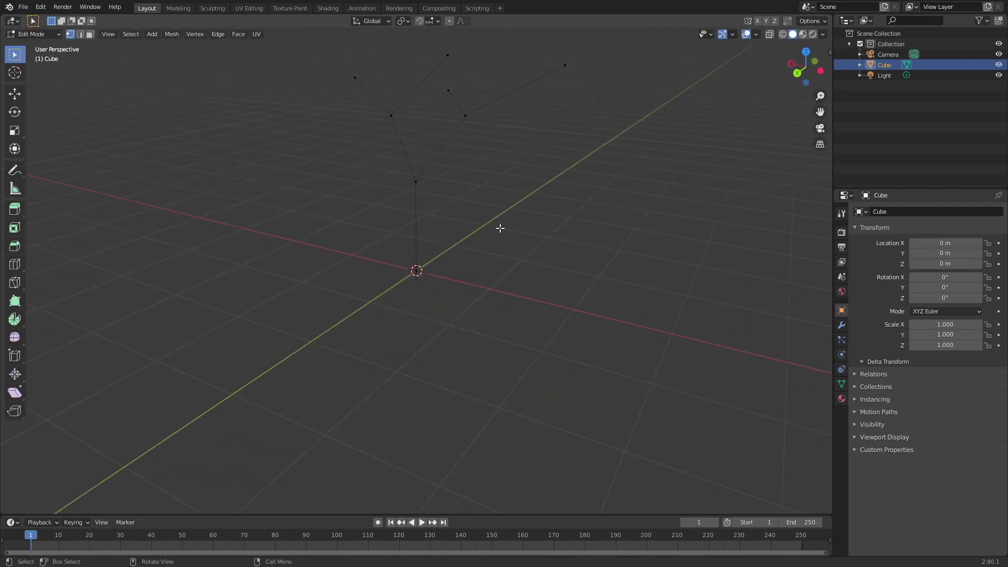
Add a Skin modifier to the branch skeleton
click(840, 325)
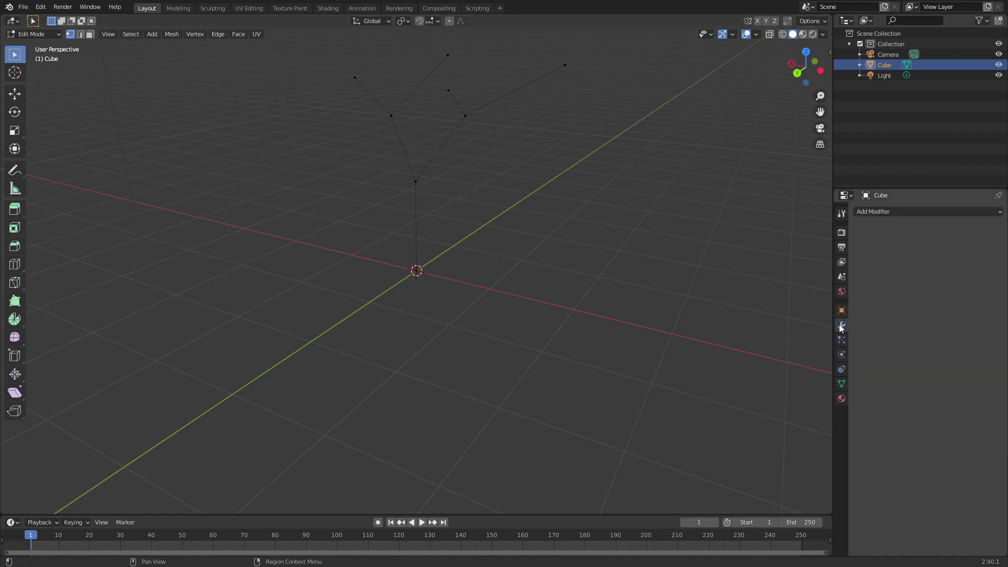
click(886, 213)
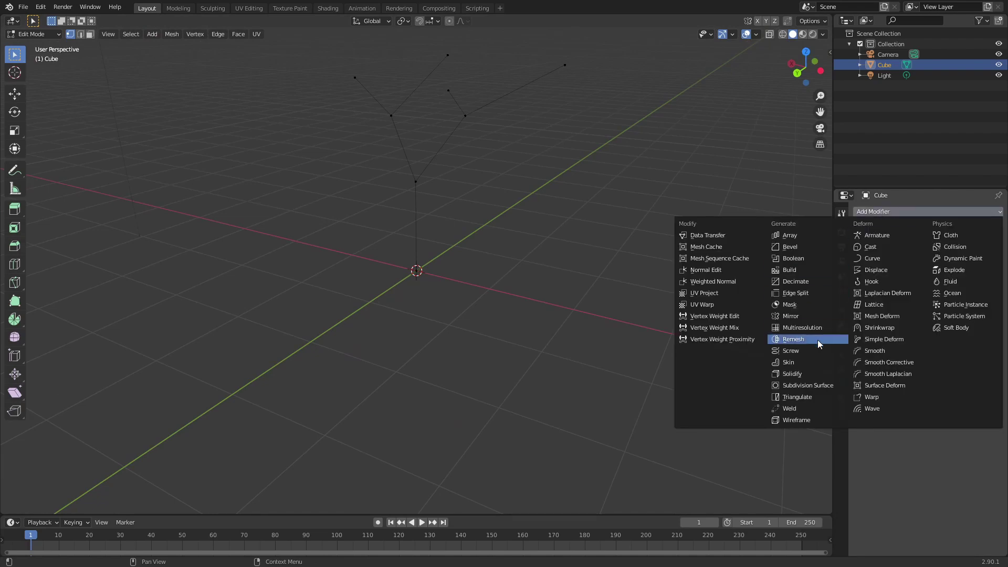
click(815, 362)
middle_drag(607, 220, 306, 179)
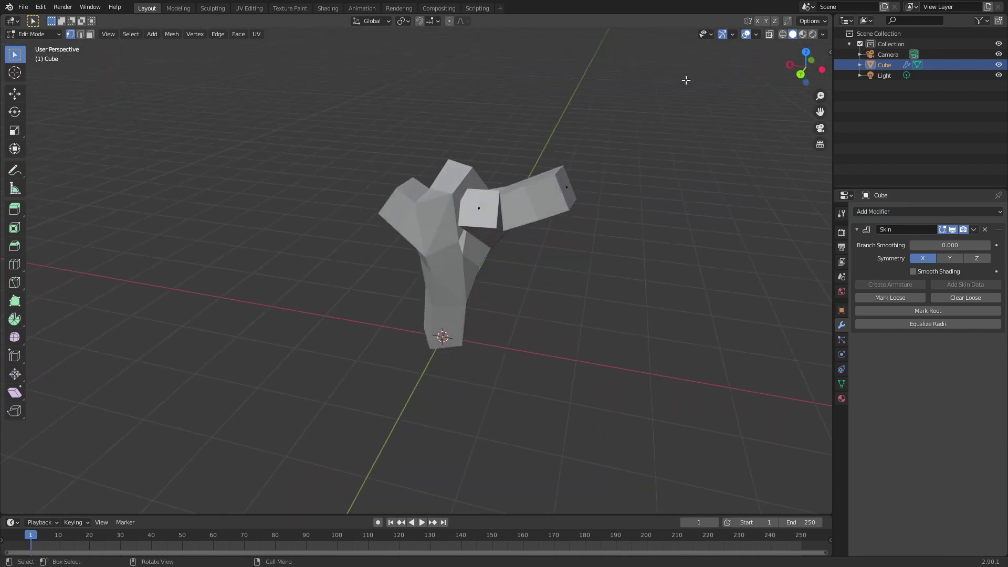
Switch to wireframe shading and select only the four branch tip vertices
key(shift+z)
middle_drag(440, 176, 494, 143)
mouse_move(416, 181)
middle_down()
mouse_move(373, 211)
mouse_move(350, 210)
middle_up()
key(shift+z)
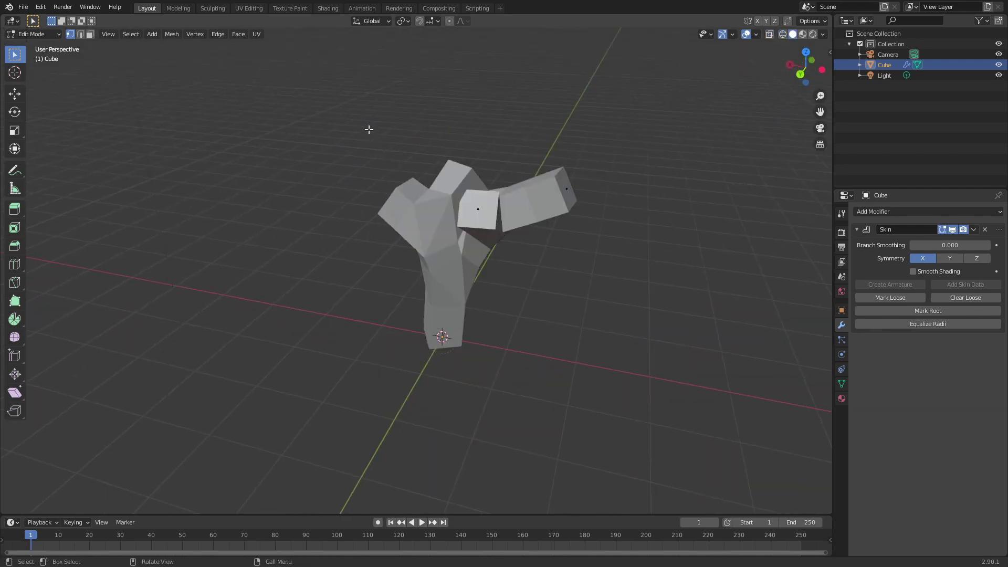
key(shift+z)
drag(344, 149, 621, 274)
drag(282, 129, 609, 248)
middle_drag(545, 251, 504, 226)
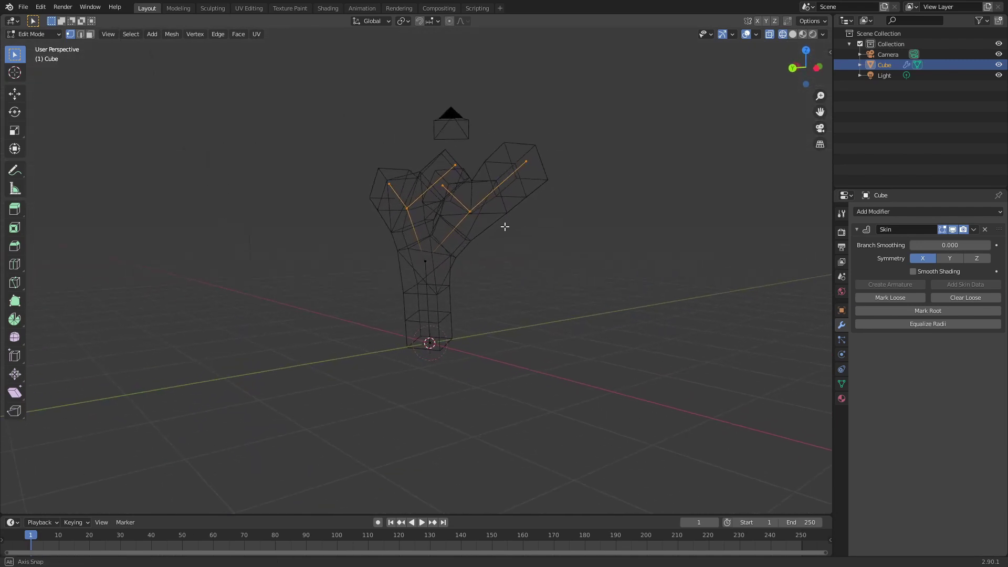
middle_drag(288, 199, 301, 205)
drag(340, 152, 477, 193)
shift+drag(508, 153, 561, 212)
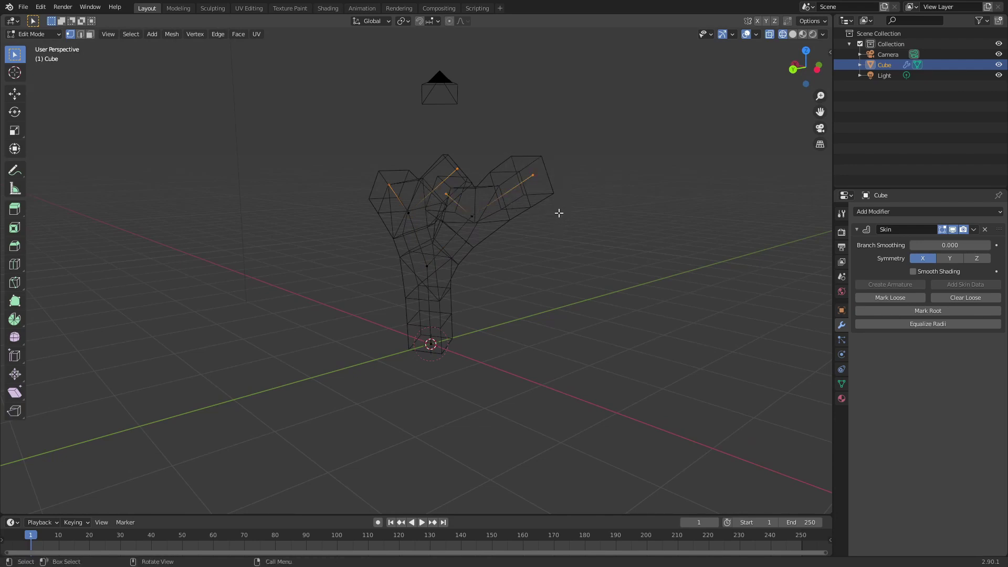
Try shrinking the skin at the four selected branch tips in solid shading, and undo the resizes
key(ctrl+a)
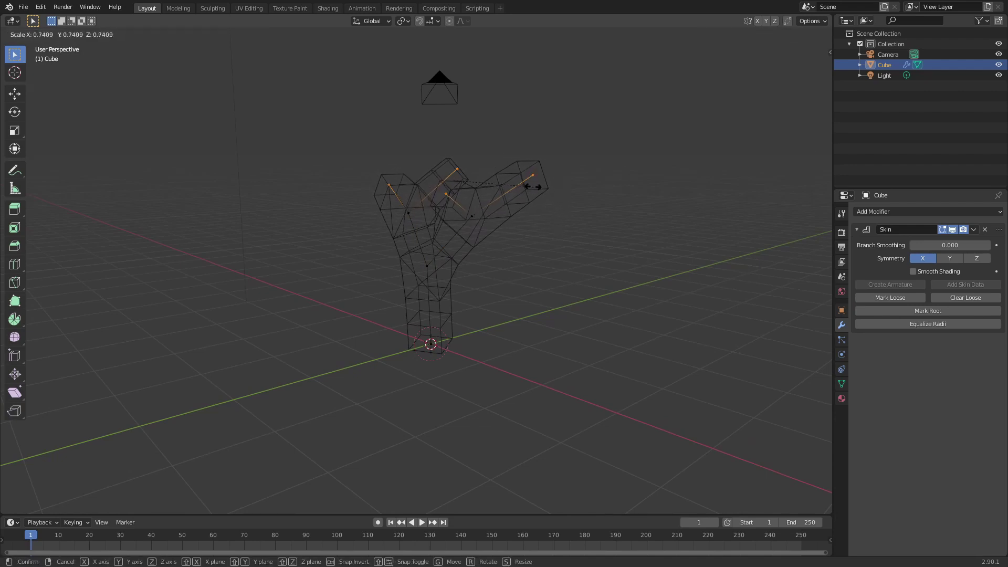
click(444, 148)
key(shift+z)
mouse_move(574, 180)
middle_down()
mouse_move(583, 176)
mouse_move(614, 220)
mouse_move(678, 176)
mouse_move(615, 198)
middle_up()
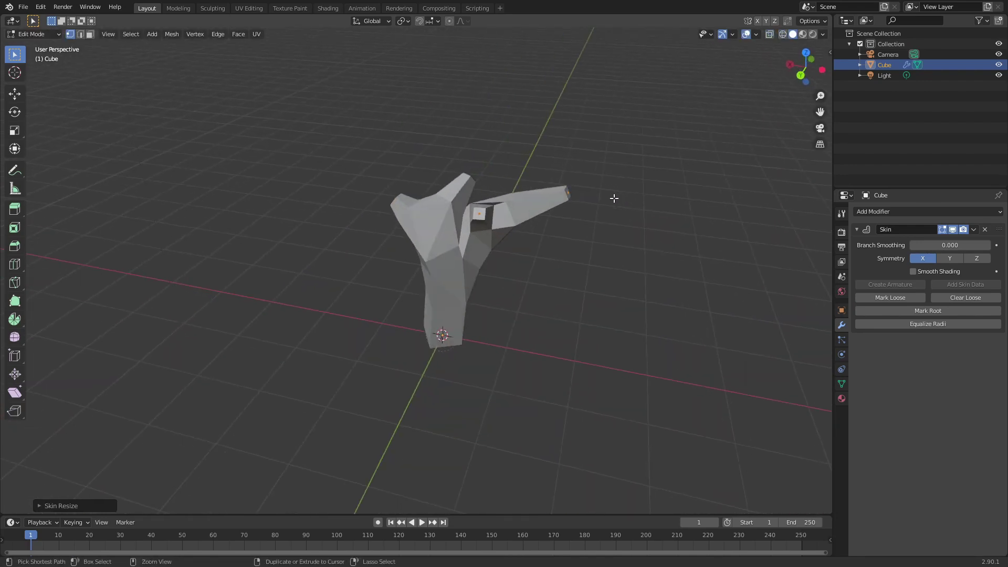
key(ctrl+a)
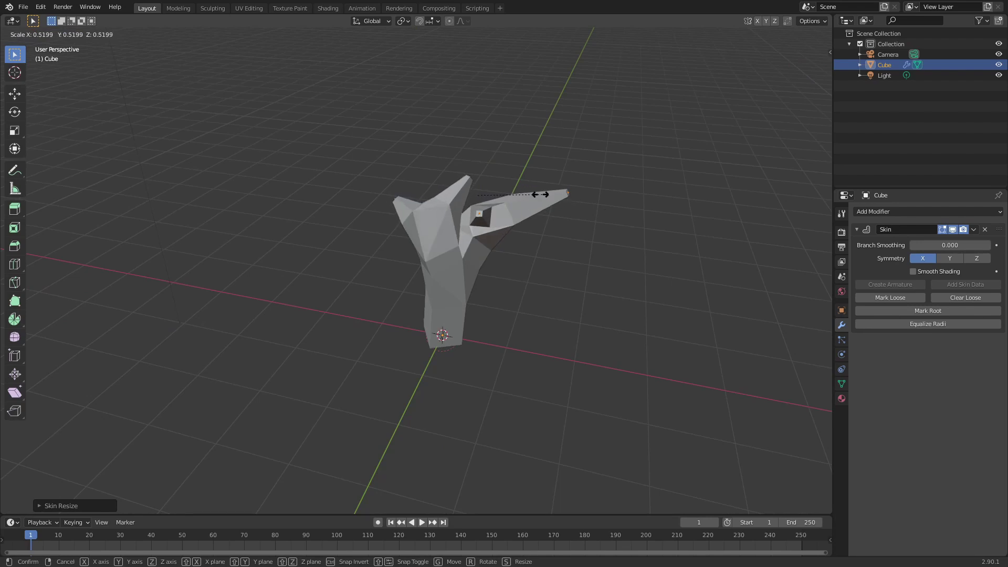
click(486, 185)
mouse_move(603, 283)
middle_down()
mouse_move(556, 254)
mouse_move(594, 266)
middle_up()
key(ctrl+z)
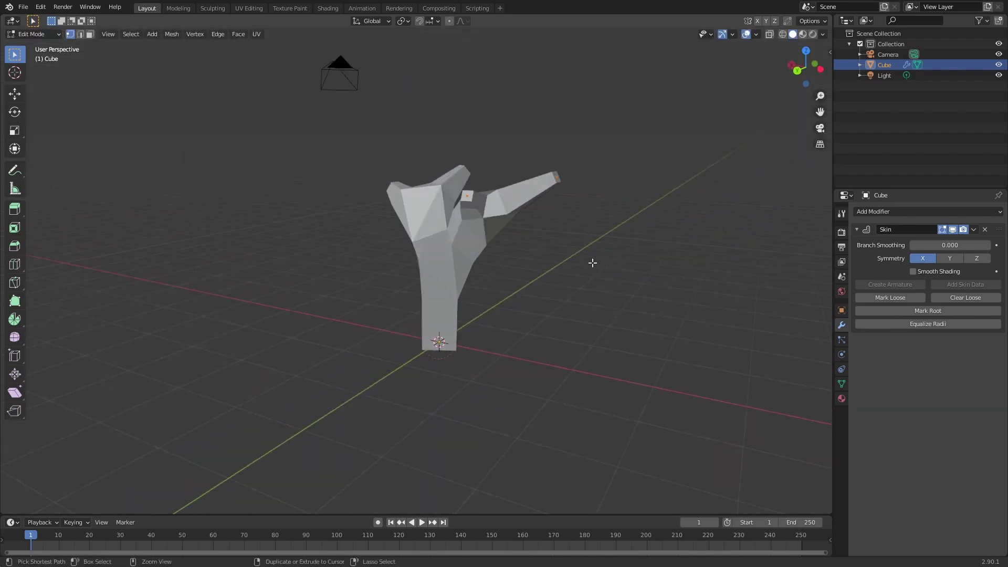
key(ctrl+z)
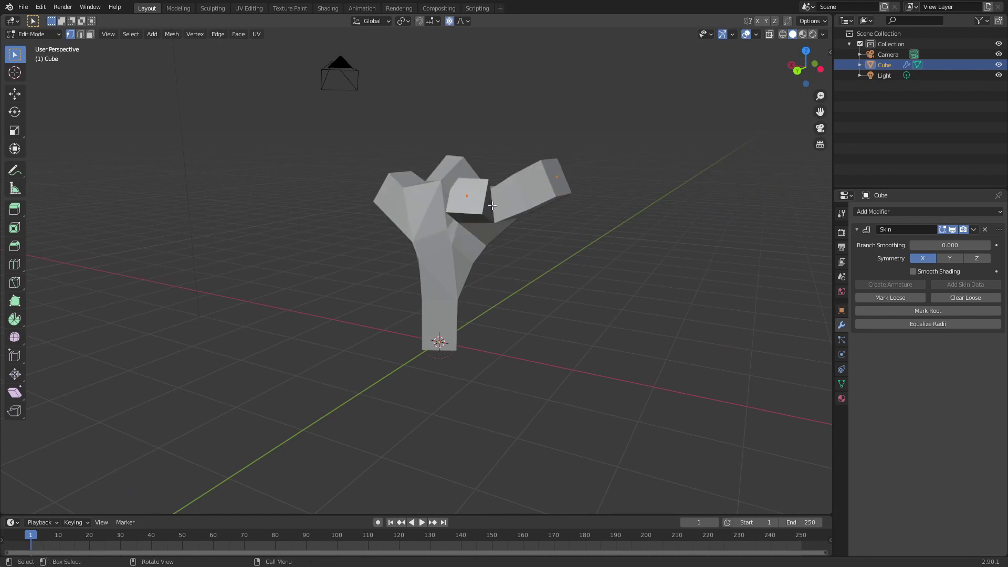
Shrink the skin at the selected branch tips with proportional editing, and resize again with a wider influence so the branches taper from the trunk
key(ctrl+a)
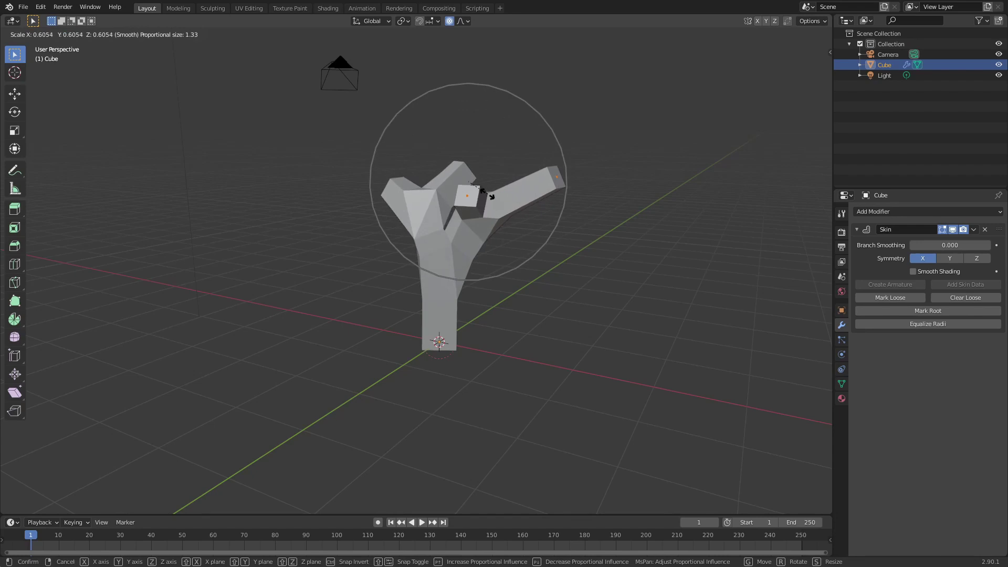
scroll(478, 193, down, 5)
click(461, 197)
middle_drag(461, 196, 441, 179)
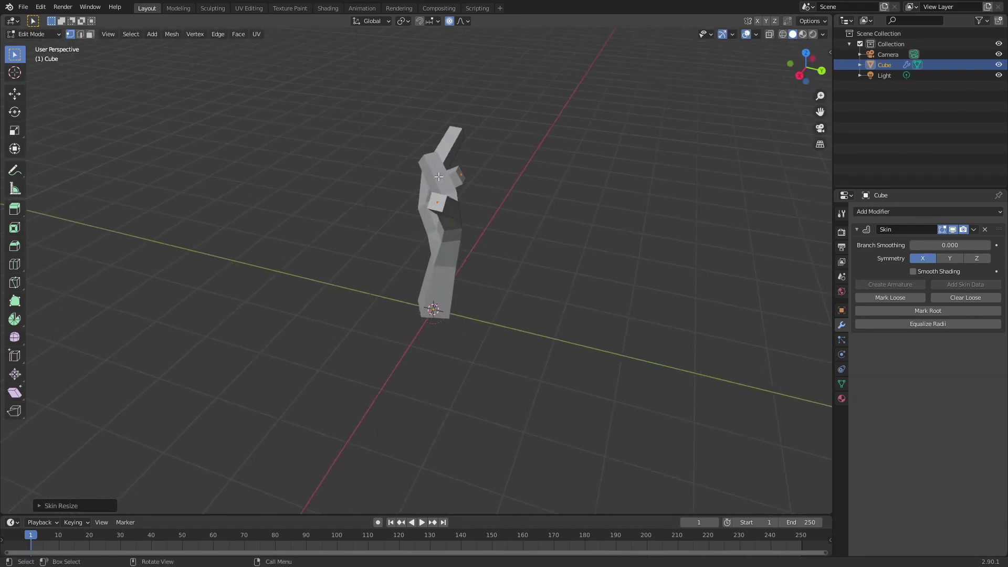
middle_drag(431, 307, 416, 194)
key(ctrl+a)
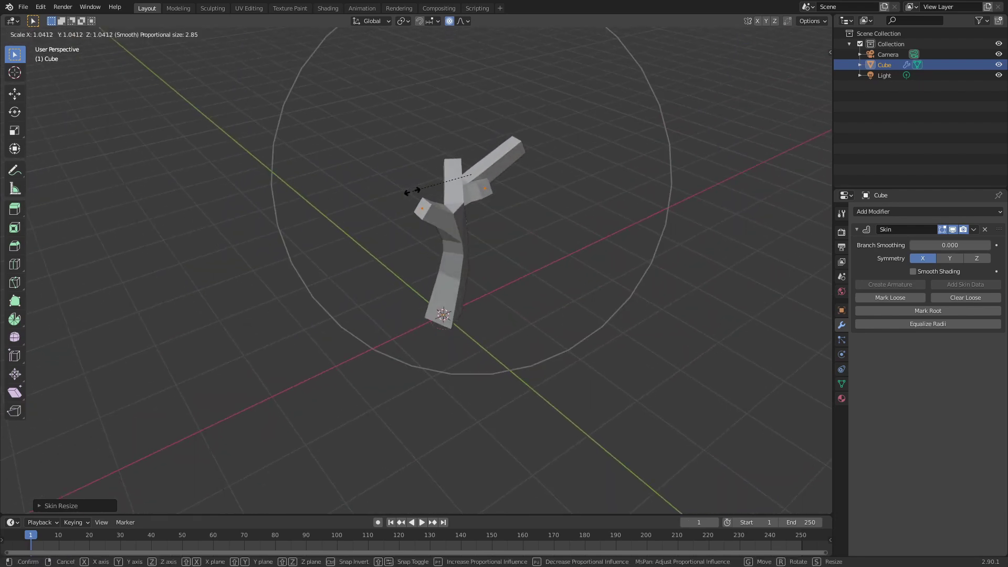
click(452, 178)
Extrude a new branch about 0.65 m long, angled upward, from the fork vertex at the base of the longest branch
middle_drag(318, 256, 427, 242)
scroll(452, 220, up, 4)
key(Tab)
key(Tab)
middle_drag(483, 207, 319, 201)
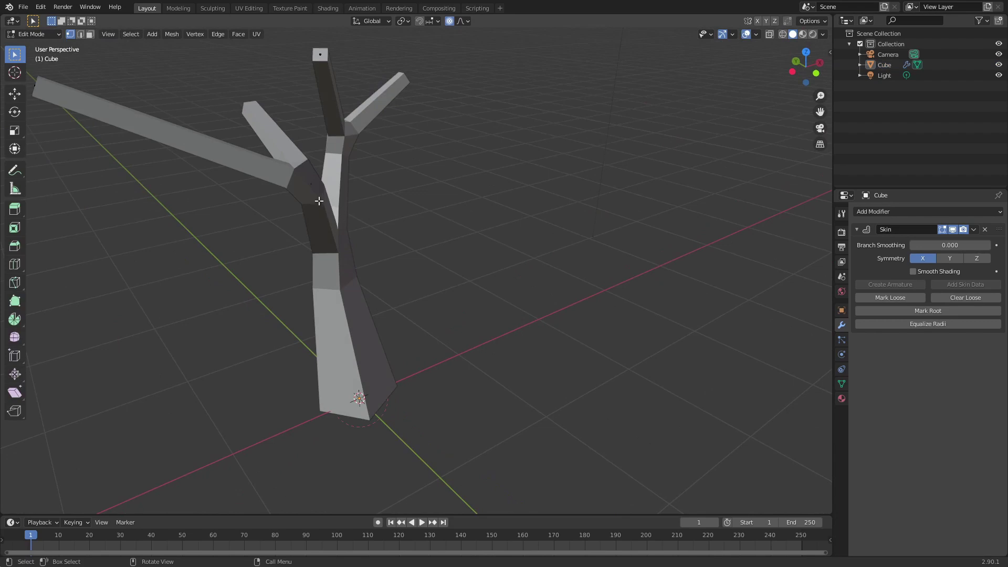
middle_drag(445, 180, 270, 223)
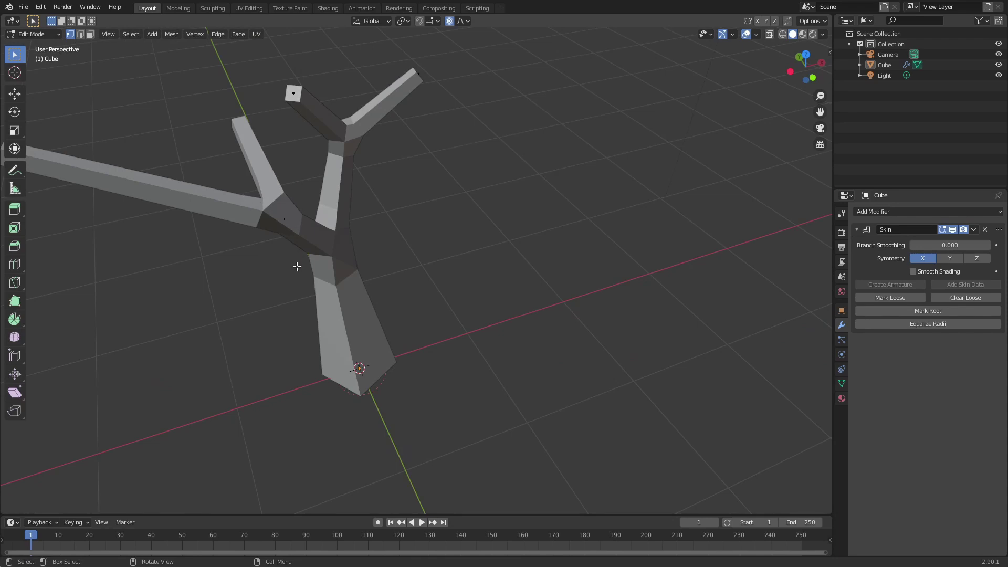
drag(263, 208, 302, 244)
key(shift+z)
mouse_move(304, 252)
middle_down()
mouse_move(299, 261)
mouse_move(464, 202)
mouse_move(460, 220)
middle_up()
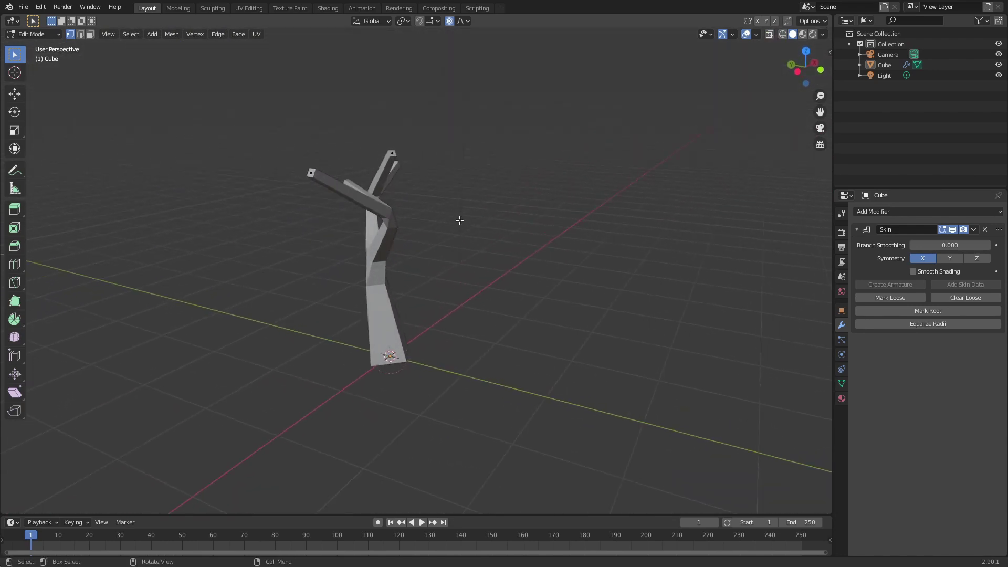
key(e)
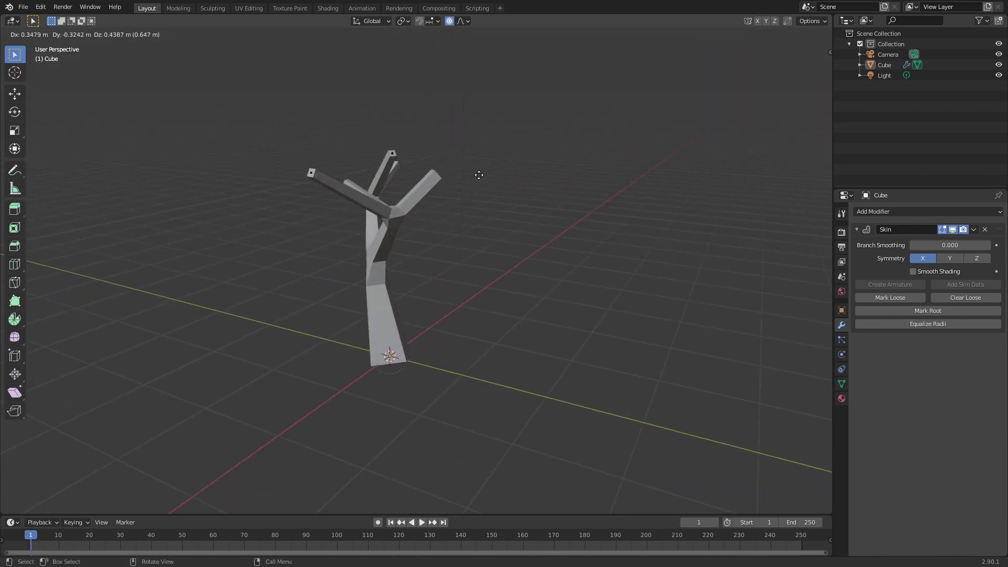
click(474, 179)
Shrink the skin at the new branch's tip, adjusting the proportional influence so the branch tapers smoothly
middle_drag(474, 179, 474, 208)
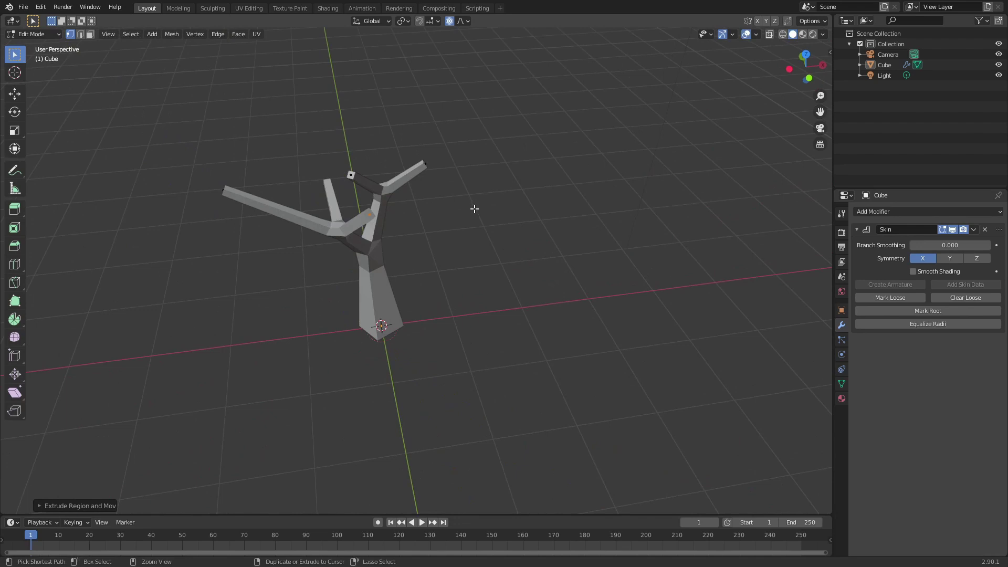
key(s)
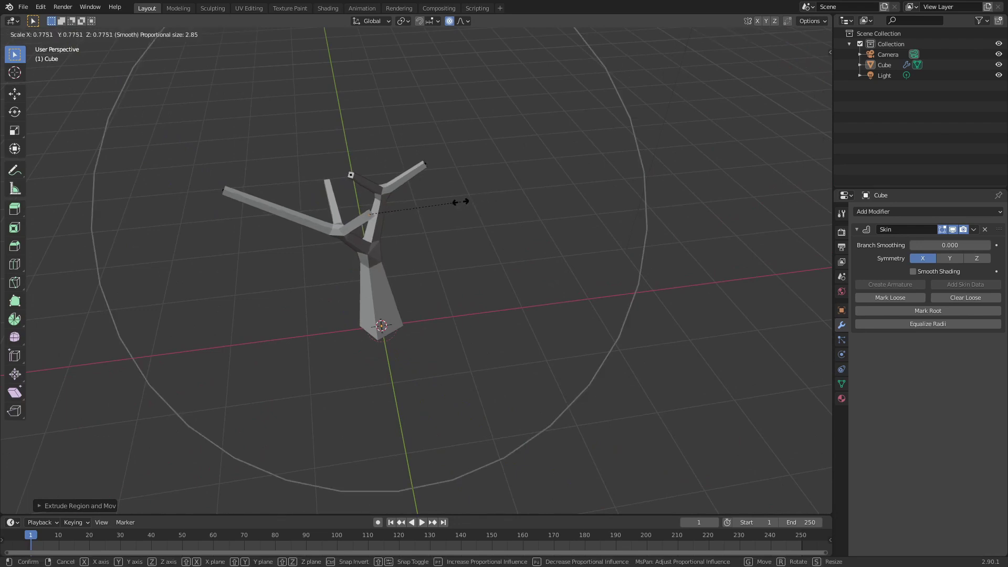
scroll(446, 199, up, 9)
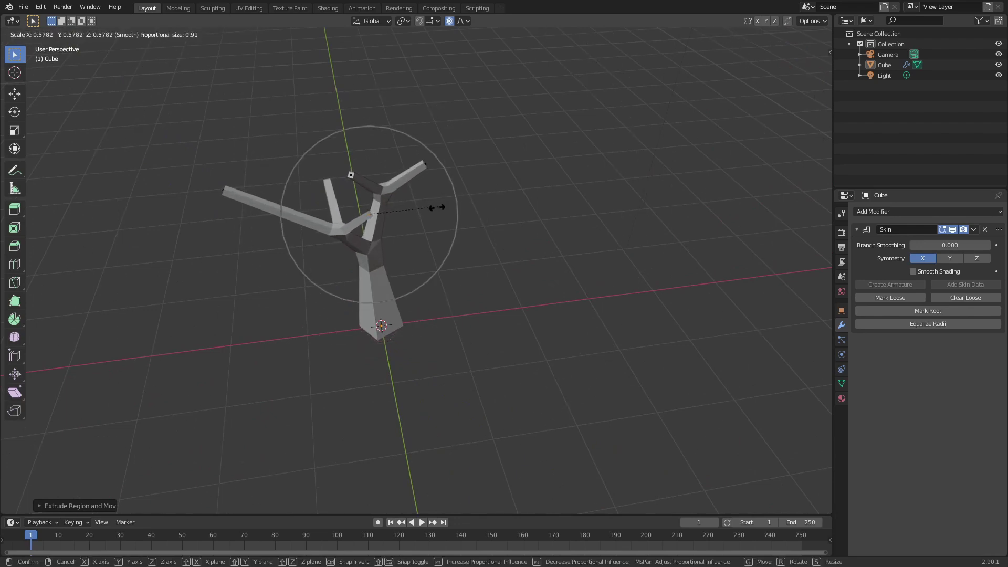
scroll(422, 209, up, 4)
scroll(419, 208, down, 7)
scroll(419, 208, down, 7)
scroll(418, 208, up, 10)
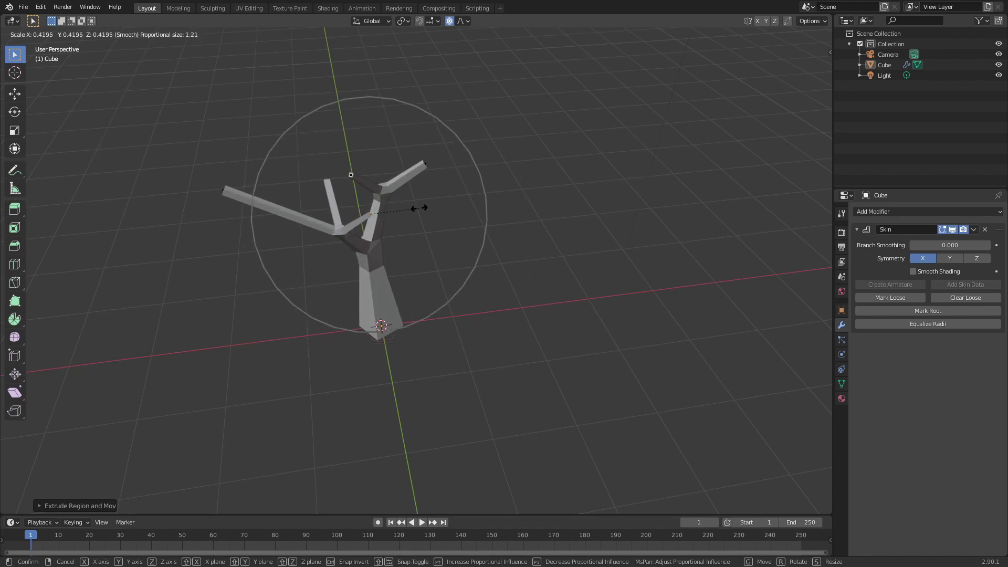
scroll(419, 208, down, 2)
click(453, 199)
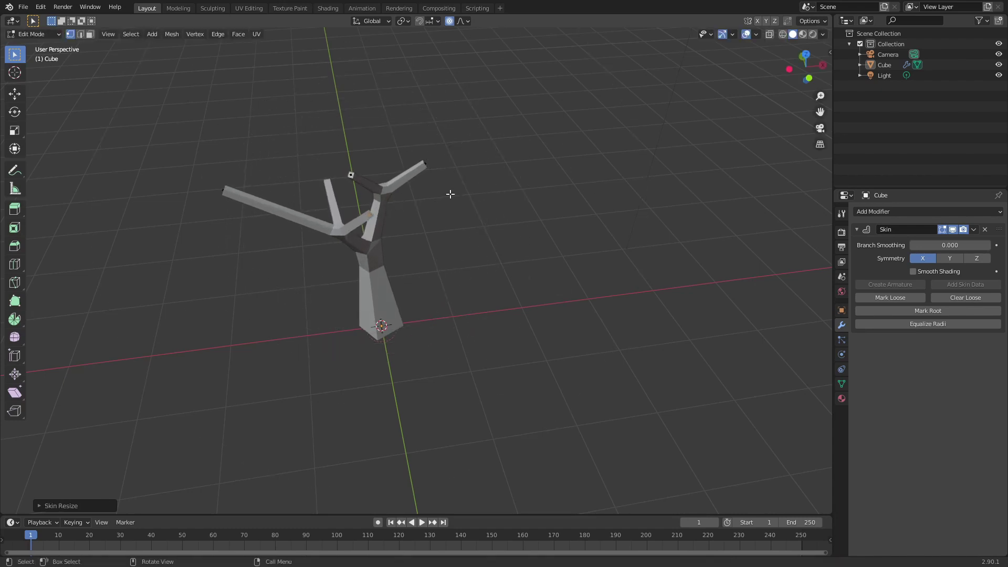
Select the short outer branch tip and move it about 0.24 m inward and down with a proportional size of 0.51
middle_drag(466, 144, 366, 109)
scroll(289, 135, up, 3)
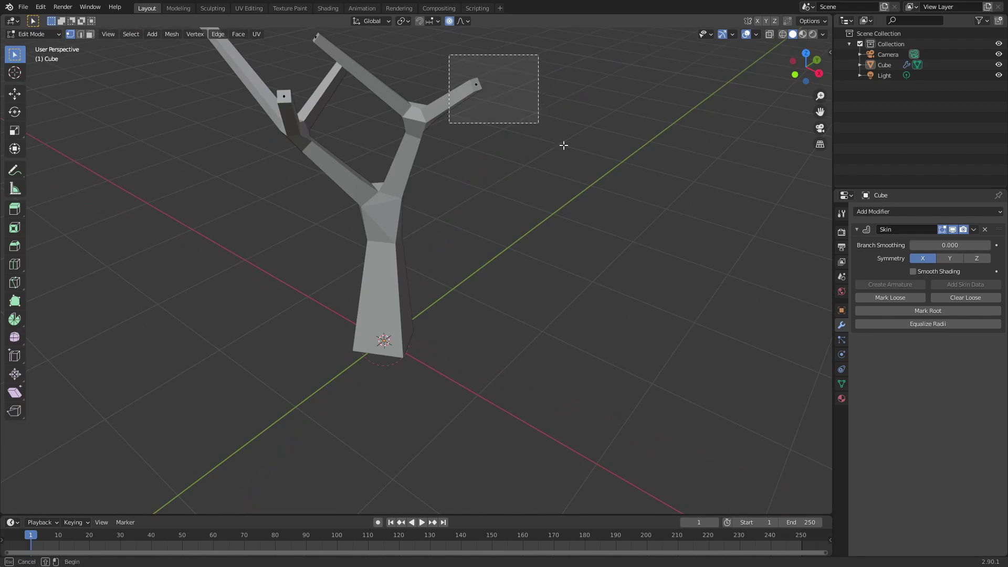
scroll(504, 124, down, 2)
key(g)
scroll(463, 162, down, 2)
scroll(464, 160, up, 5)
scroll(465, 158, up, 8)
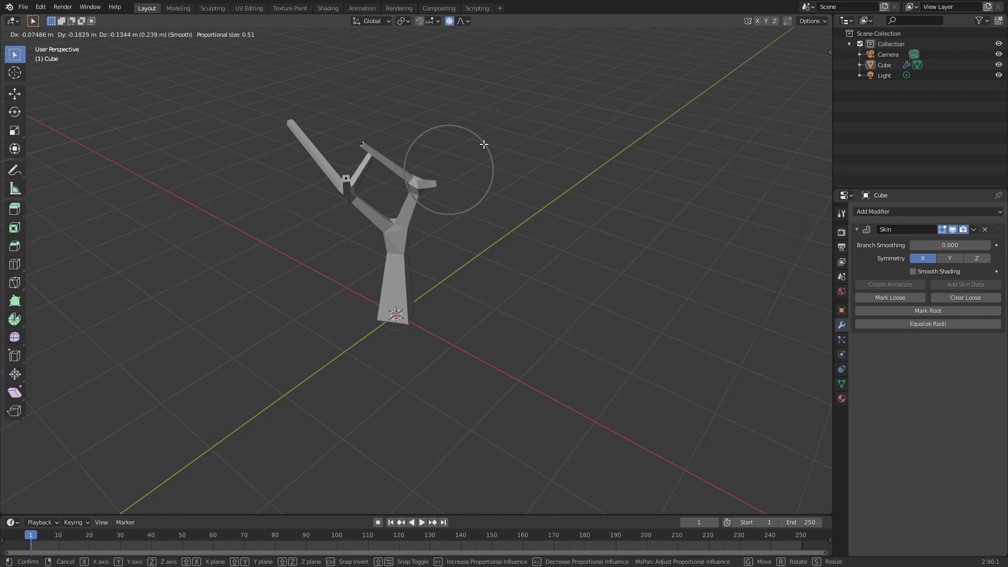
click(483, 144)
Swing the other branch tip on the same fork away from the opposite branches, and refine its position from a second angle
middle_drag(628, 277, 426, 211)
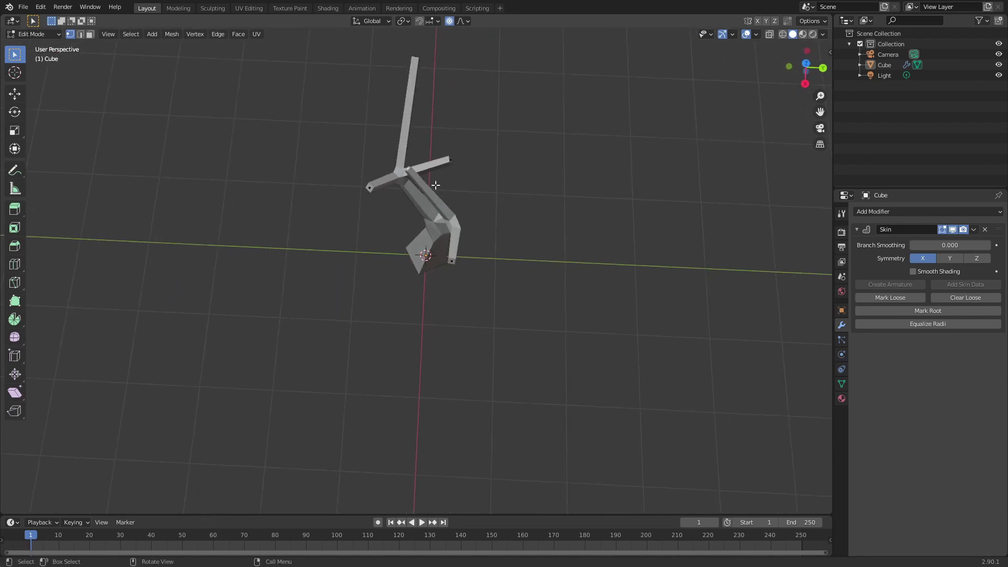
key(g)
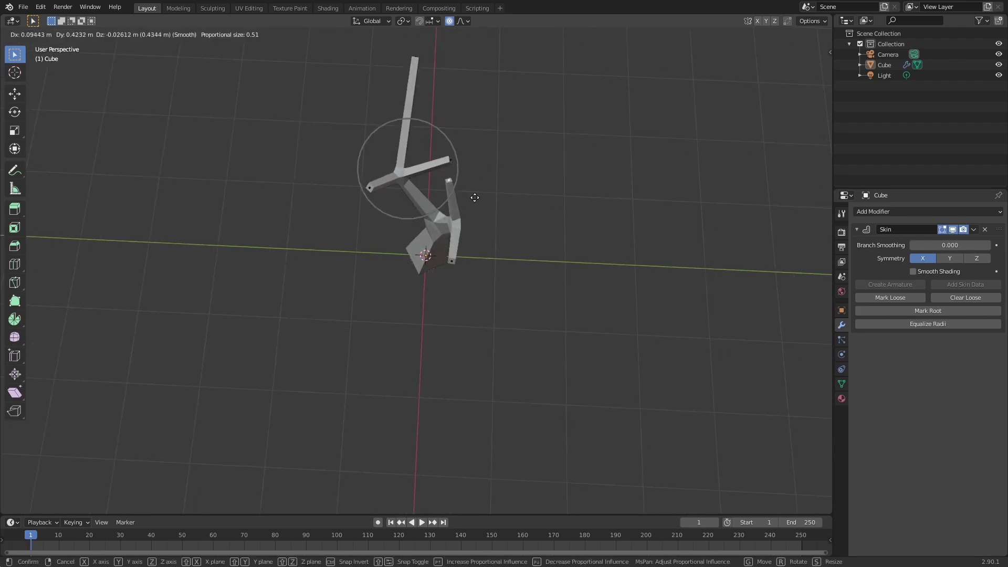
click(475, 197)
middle_drag(542, 187, 528, 210)
key(g)
click(452, 167)
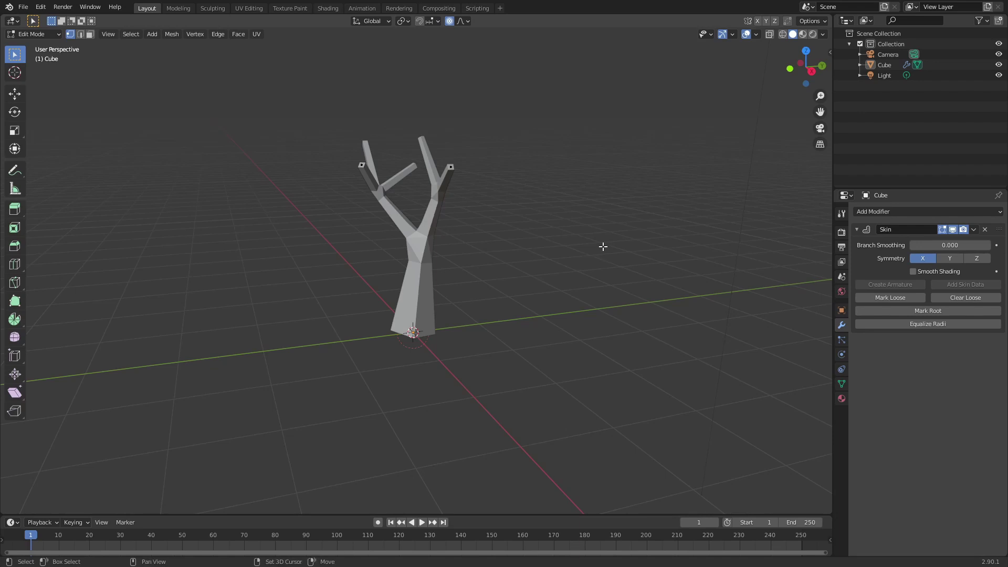
Try adding an ico sphere inside the tree mesh and check how the Skin modifier treats it in Object Mode
key(shift+a)
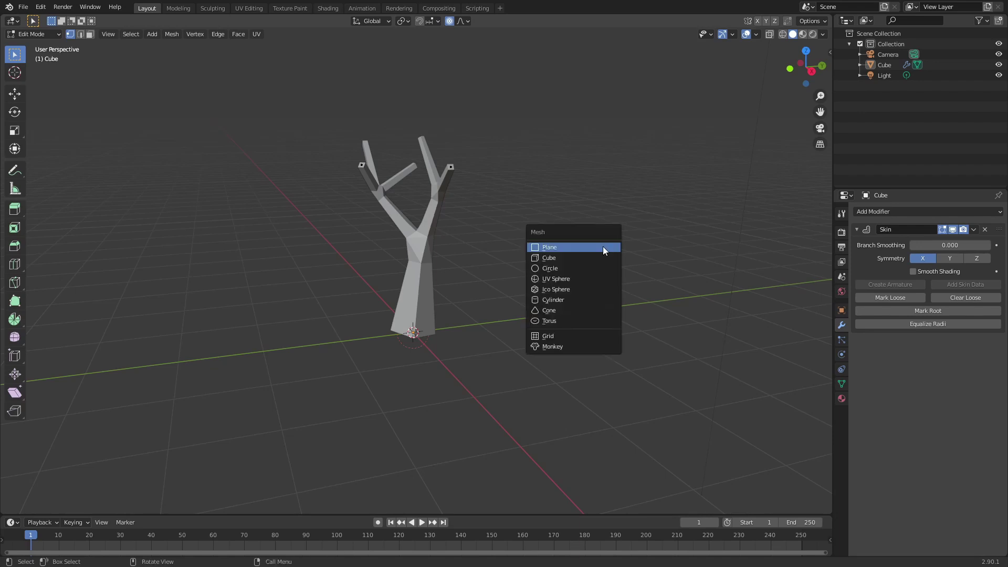
click(583, 290)
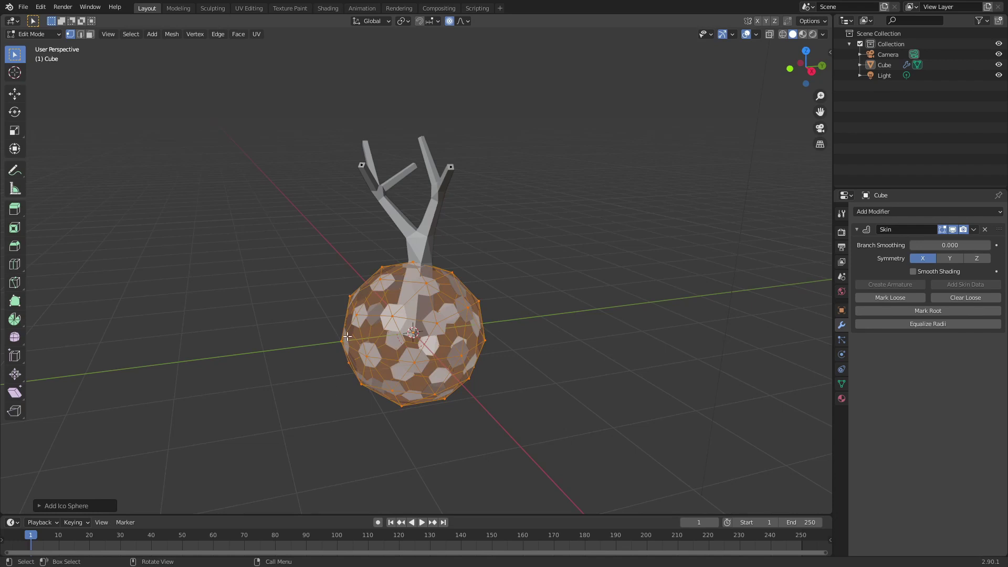
key(shift+z)
key(shift+z)
mouse_move(278, 296)
middle_down()
mouse_move(644, 213)
mouse_move(292, 354)
middle_up()
click(645, 213)
key(Tab)
middle_drag(483, 335, 500, 315)
click(497, 317)
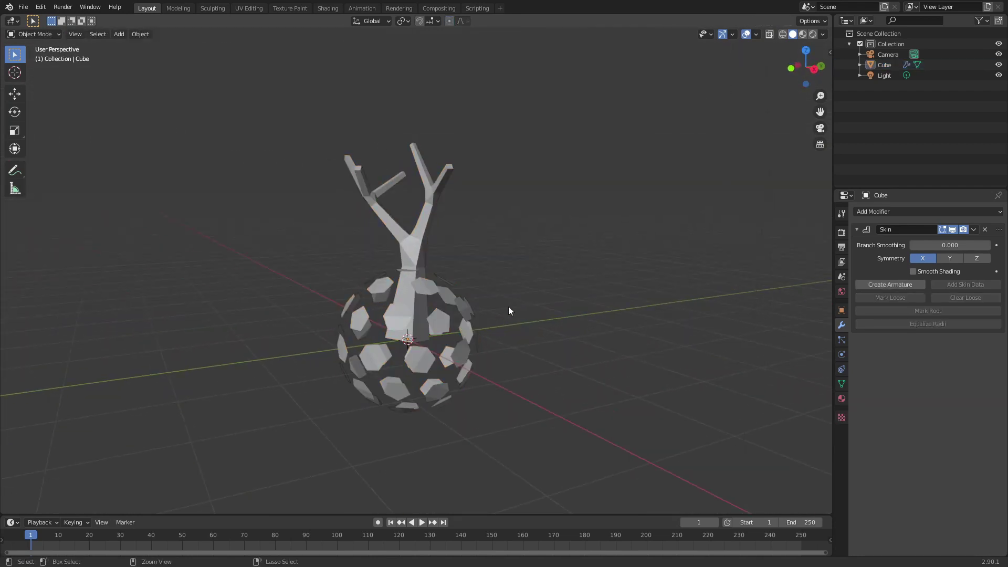
Clear the ico sphere from the tree mesh in Edit Mode and check the remaining skeleton in wireframe
key(Tab)
key(a)
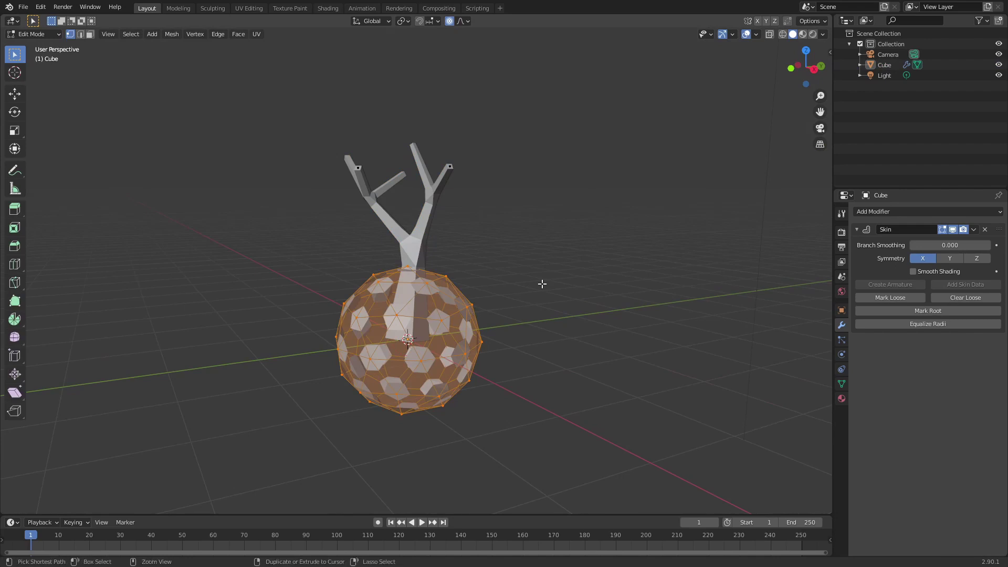
key(h)
key(shift+z)
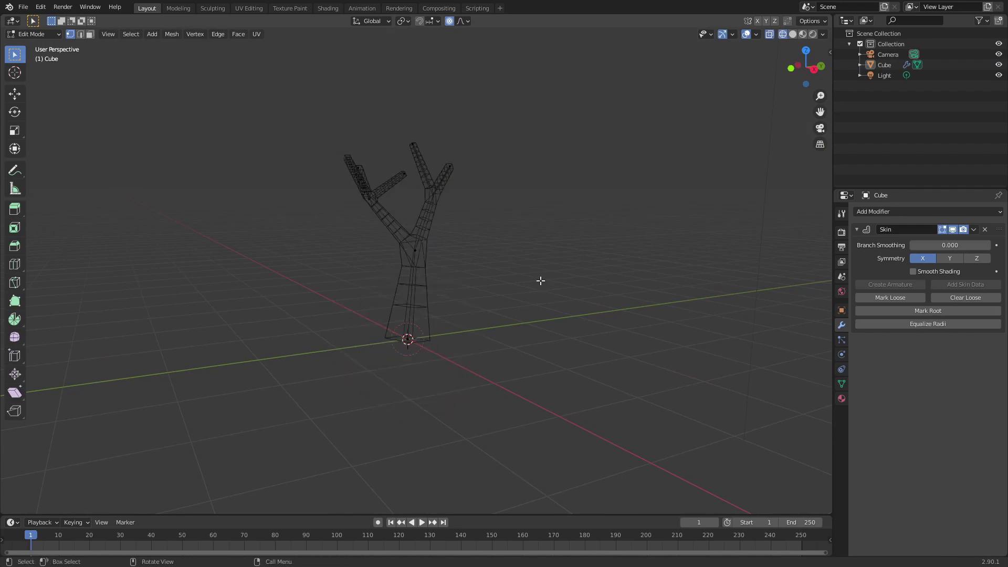
key(shift+z)
Add an ico sphere with 1 subdivision to the tree mesh
key(shift+a)
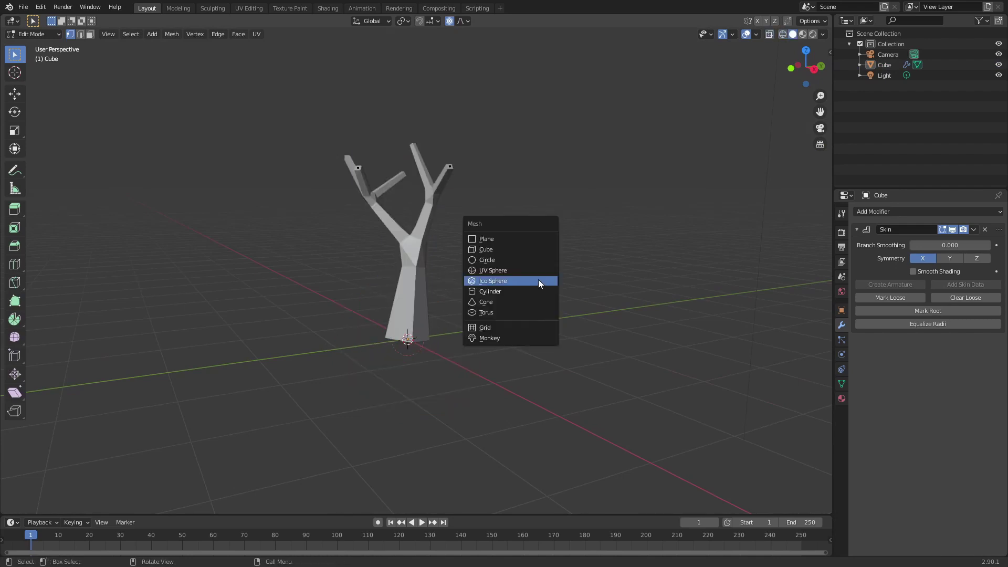
click(528, 282)
click(95, 507)
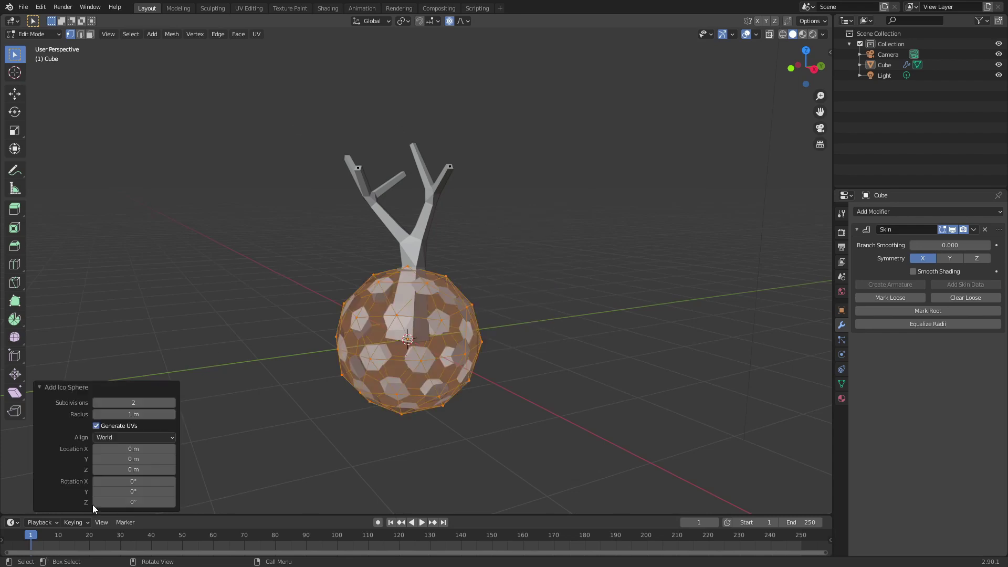
click(98, 403)
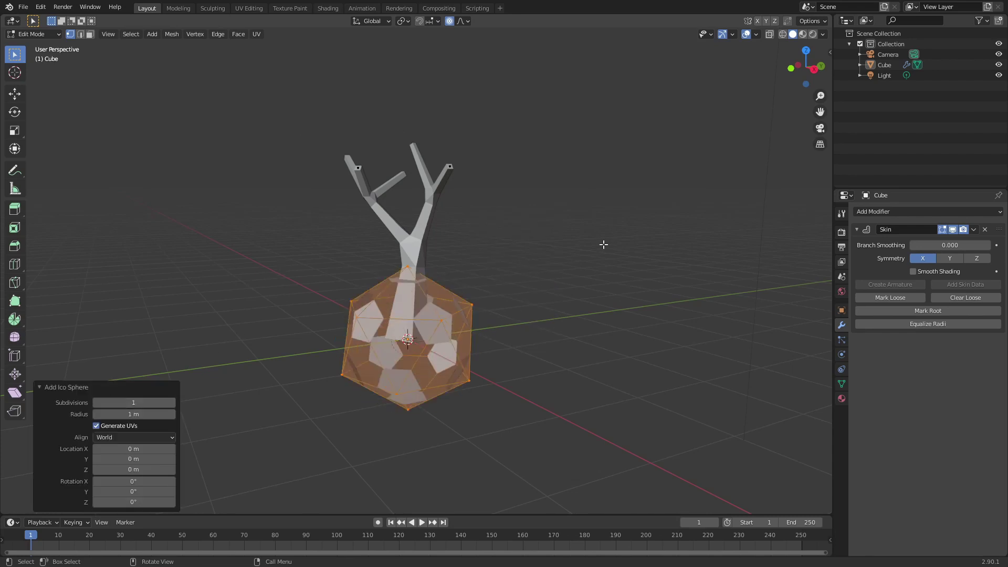
Examine the skinned ico sphere around the trunk from several angles in Object and Edit Mode
key(Tab)
middle_drag(607, 244, 470, 308)
click(466, 334)
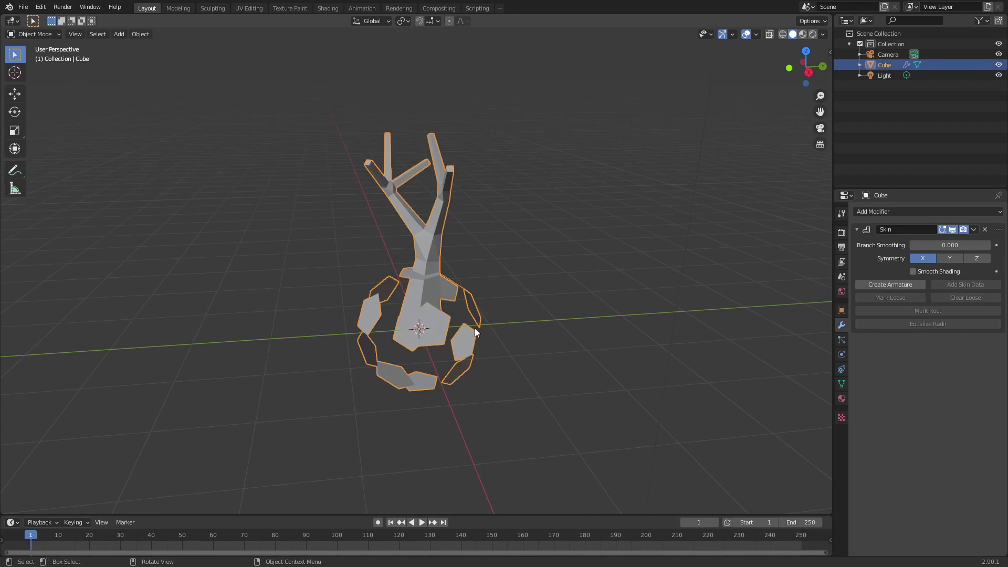
key(Tab)
middle_drag(547, 299, 417, 327)
key(Tab)
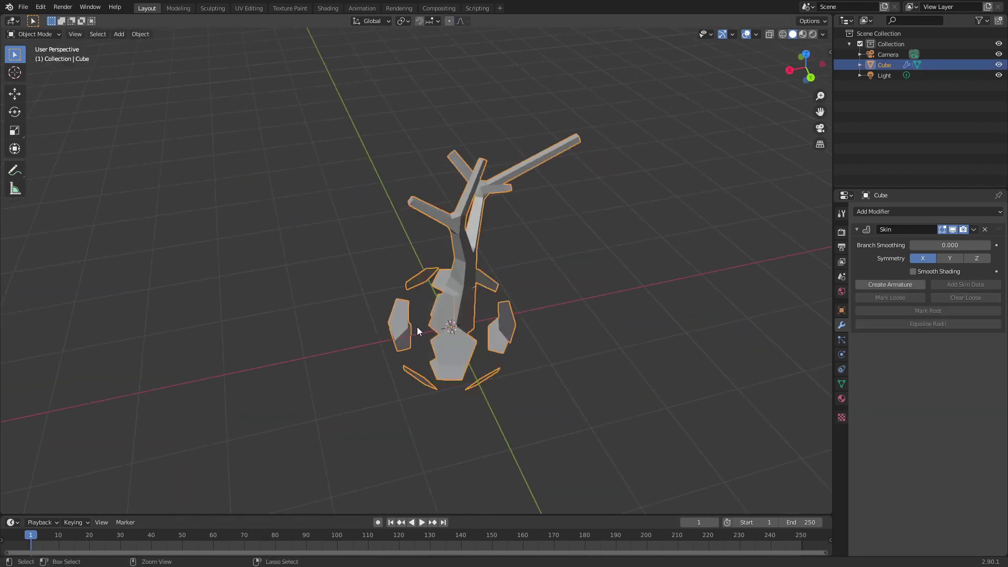
click(493, 349)
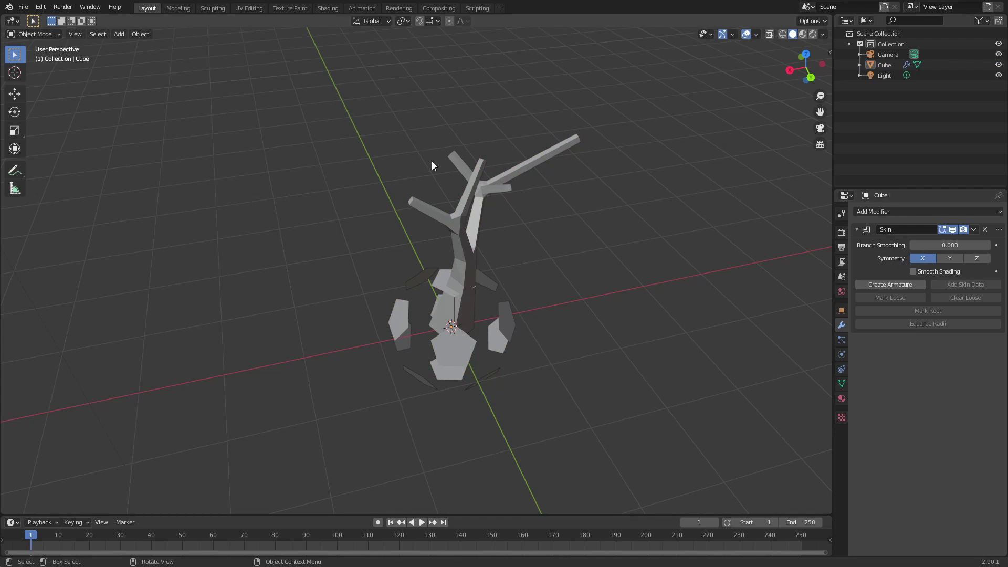
middle_drag(432, 174, 467, 320)
scroll(418, 357, up, 5)
middle_drag(418, 354, 458, 343)
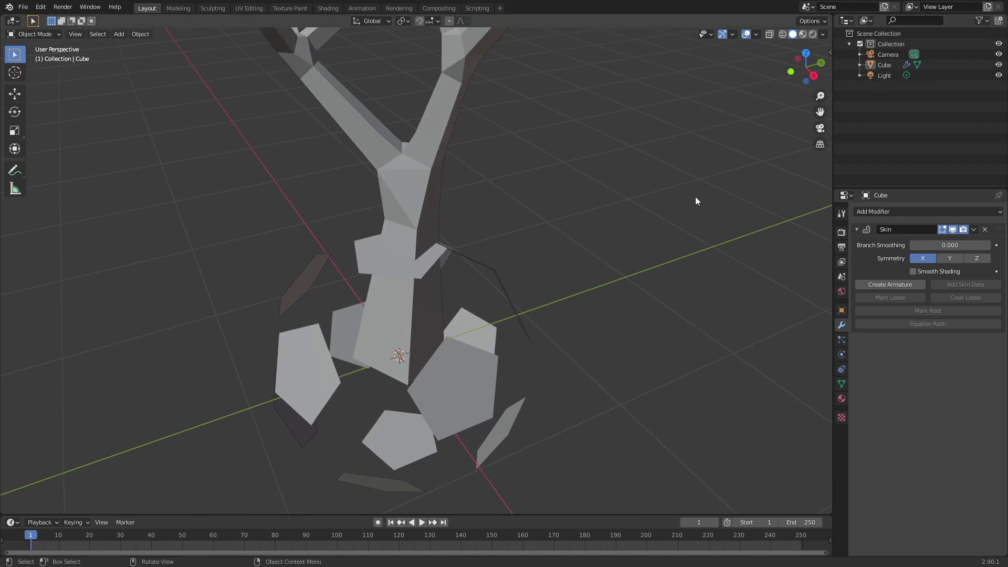
click(441, 376)
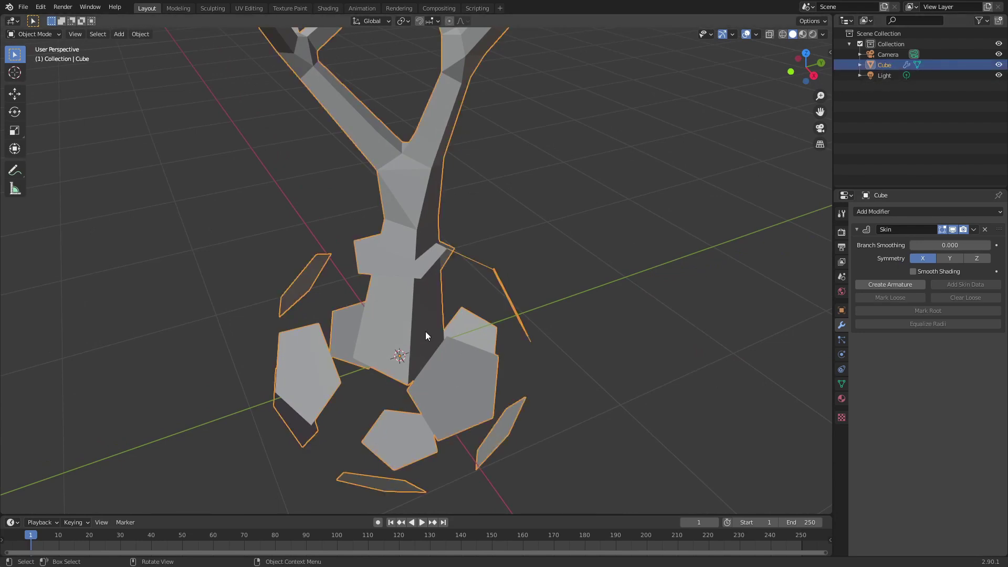
scroll(425, 335, down, 3)
middle_drag(443, 317, 354, 283)
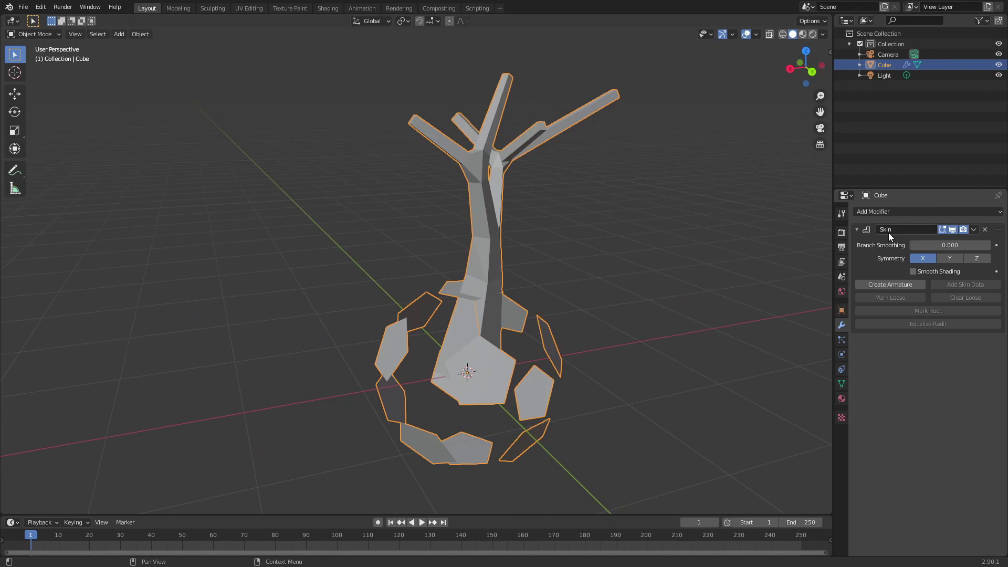
key(Tab)
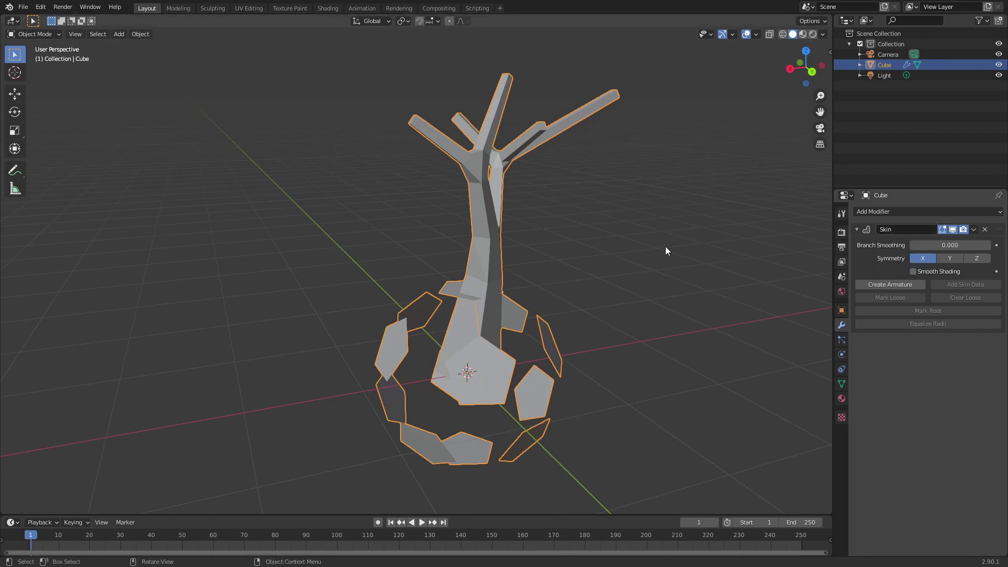
Undo the ico sphere addition and return the tree to Object Mode
key(ctrl+z)
key(ctrl+z)
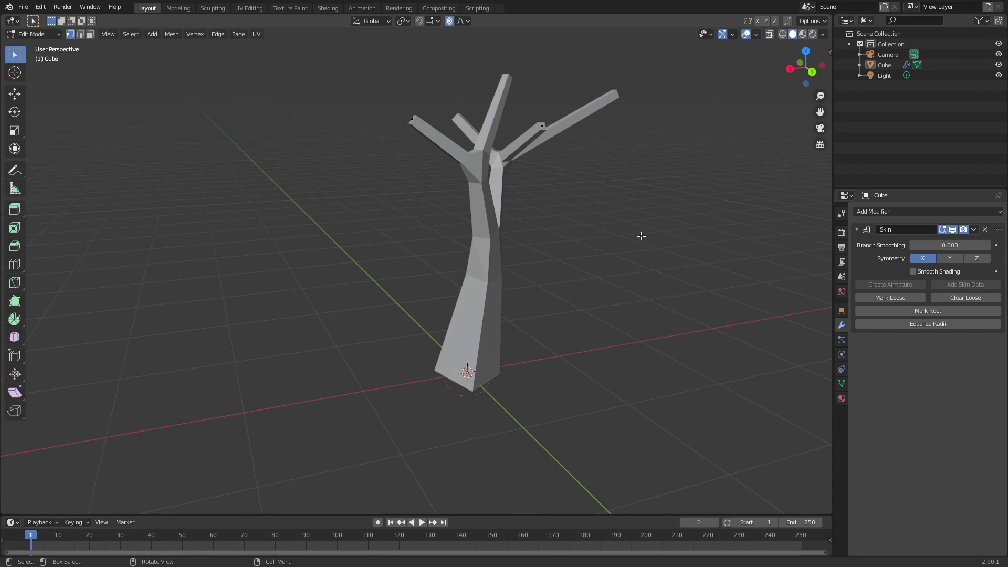
key(Tab)
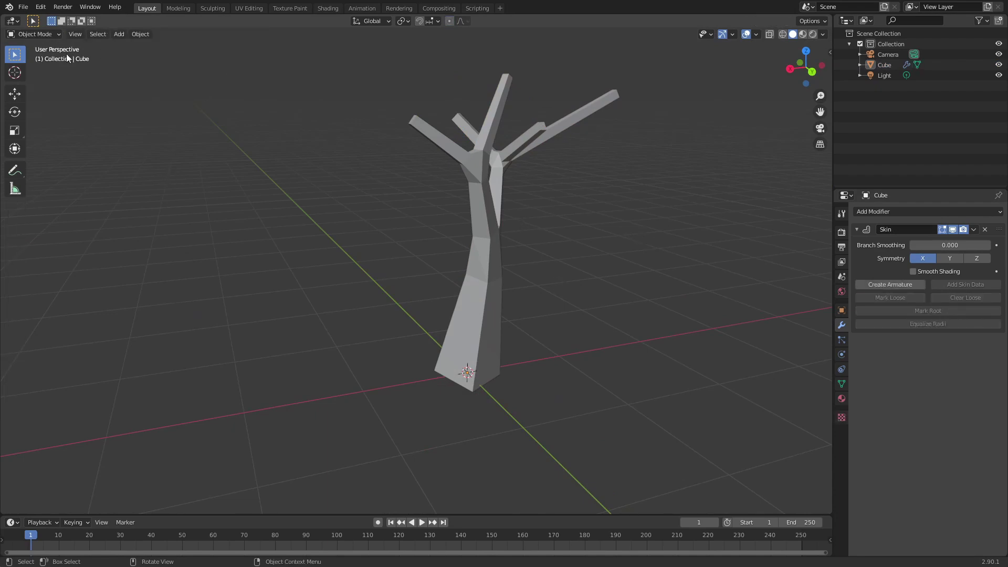
click(50, 34)
middle_drag(380, 228, 410, 268)
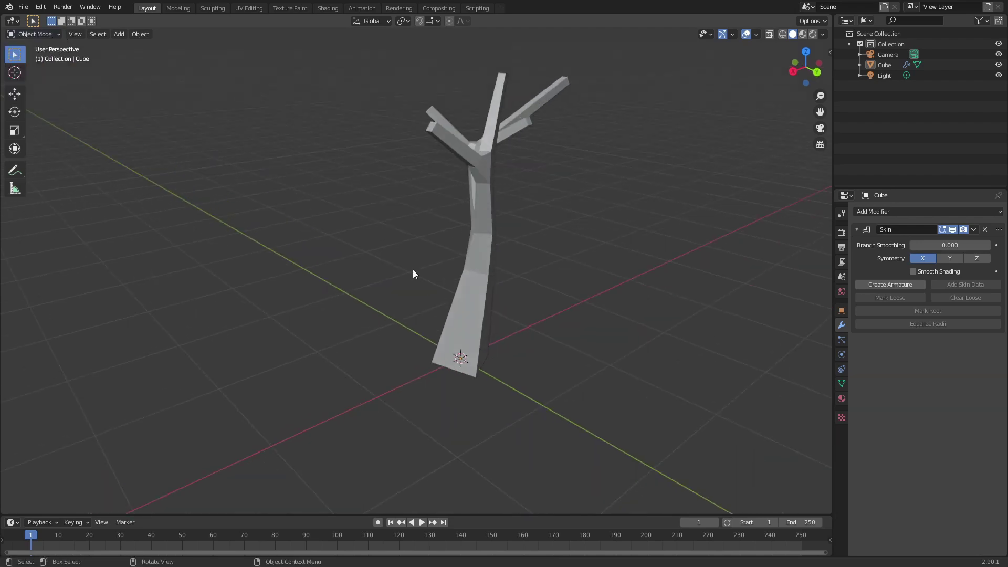
Add an ico sphere with 1 subdivision as a separate object at the base of the tree in Object Mode
drag(315, 58, 696, 424)
click(348, 213)
click(486, 277)
mouse_move(487, 276)
middle_down()
mouse_move(443, 250)
mouse_move(498, 281)
middle_up()
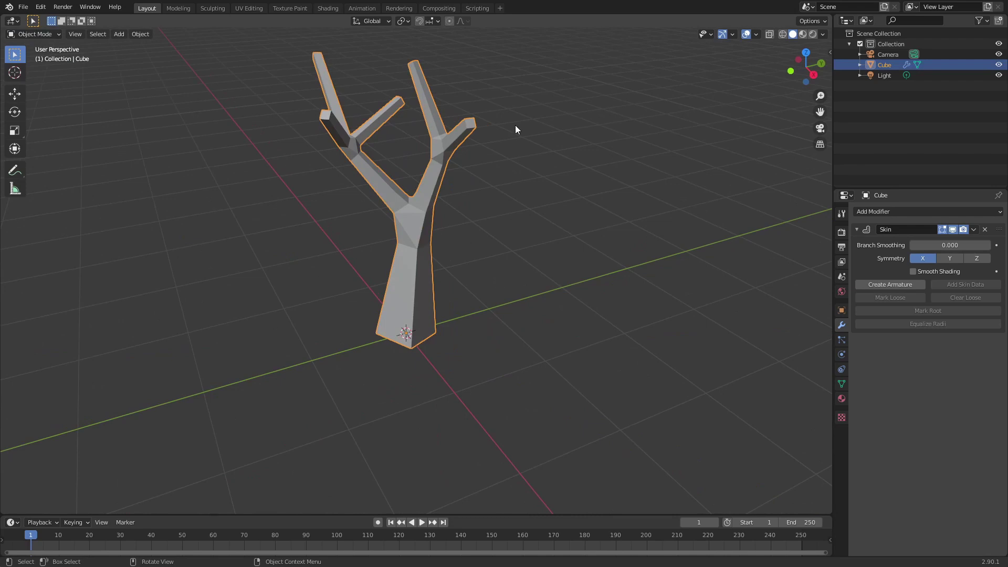
click(498, 278)
key(shift+a)
mouse_move(506, 252)
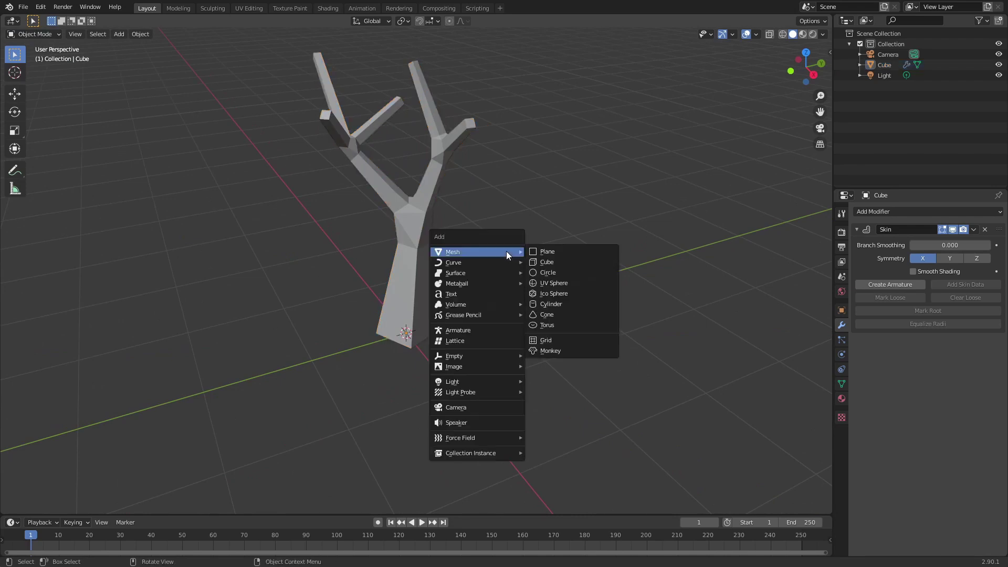
click(566, 294)
middle_drag(560, 292, 546, 252)
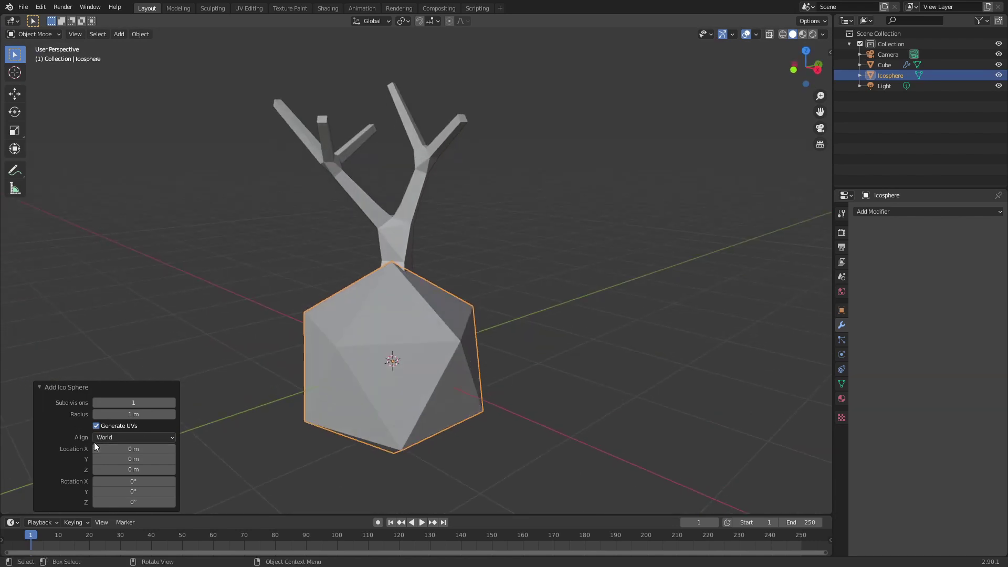
Move the ico sphere about 2 m up among the tree's upper branches
middle_drag(561, 323, 480, 330)
key(g)
click(594, 137)
scroll(420, 297, down, 3)
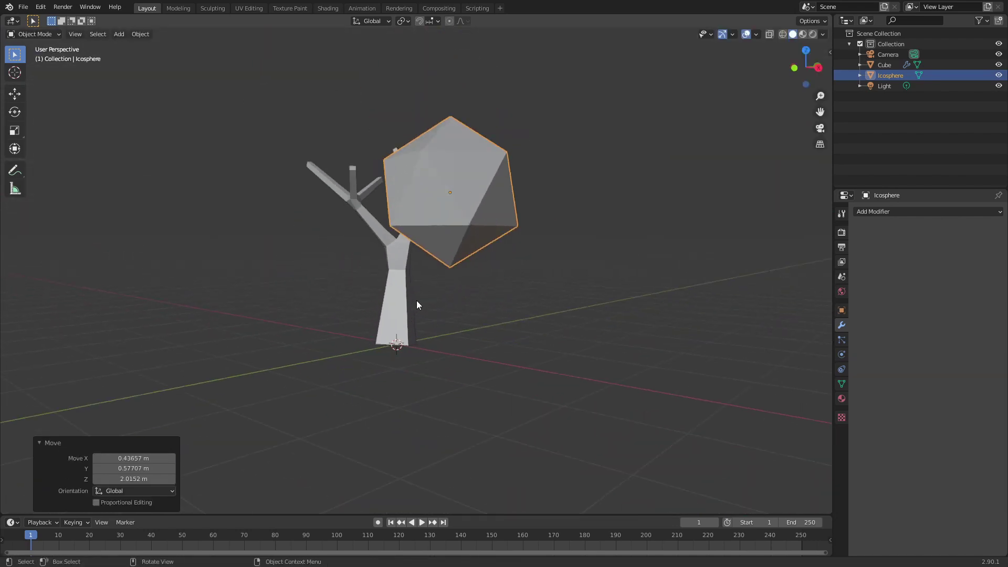
Scale the ico sphere to about 0.417 and move it close to the tip of a short outer branch
middle_drag(417, 300, 487, 322)
key(g)
click(528, 188)
key(g)
click(501, 138)
key(g)
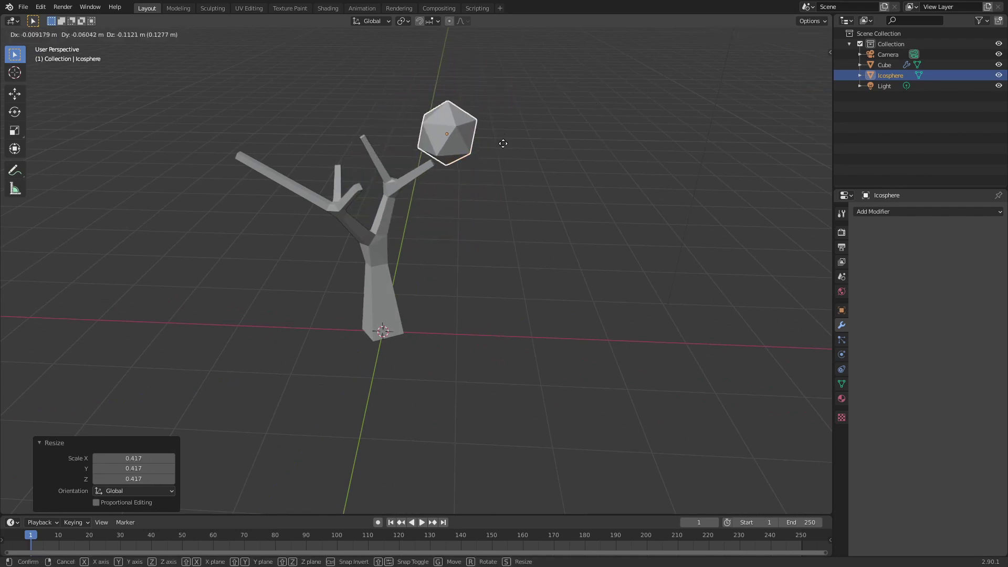
click(504, 164)
Reposition the small ico sphere from a side view so it sits on the outer branch tip
middle_drag(504, 167, 423, 84)
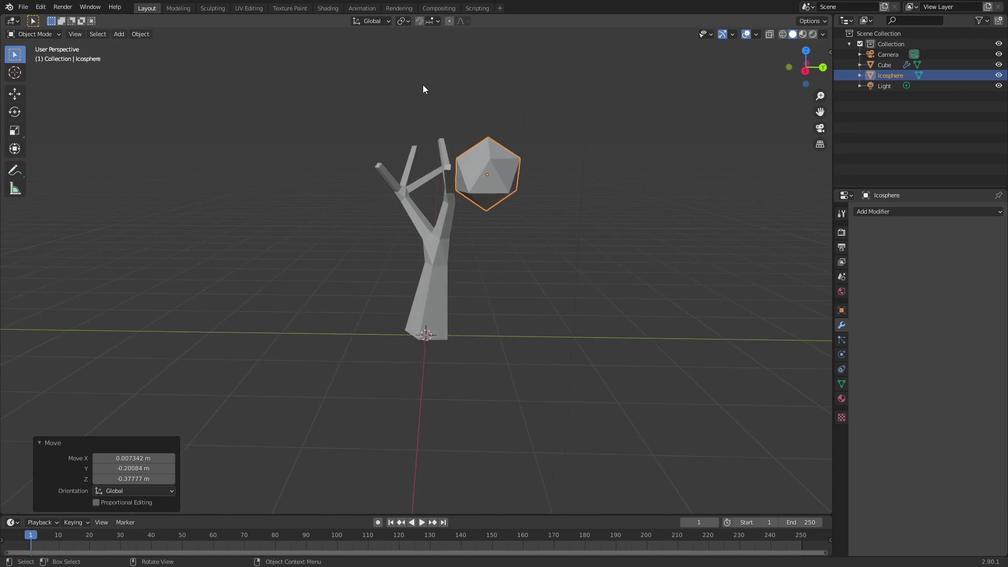
key(g)
click(534, 171)
middle_drag(313, 211, 394, 149)
Duplicate the small ico sphere and place the copy above the neighbouring upright branch
click(395, 149)
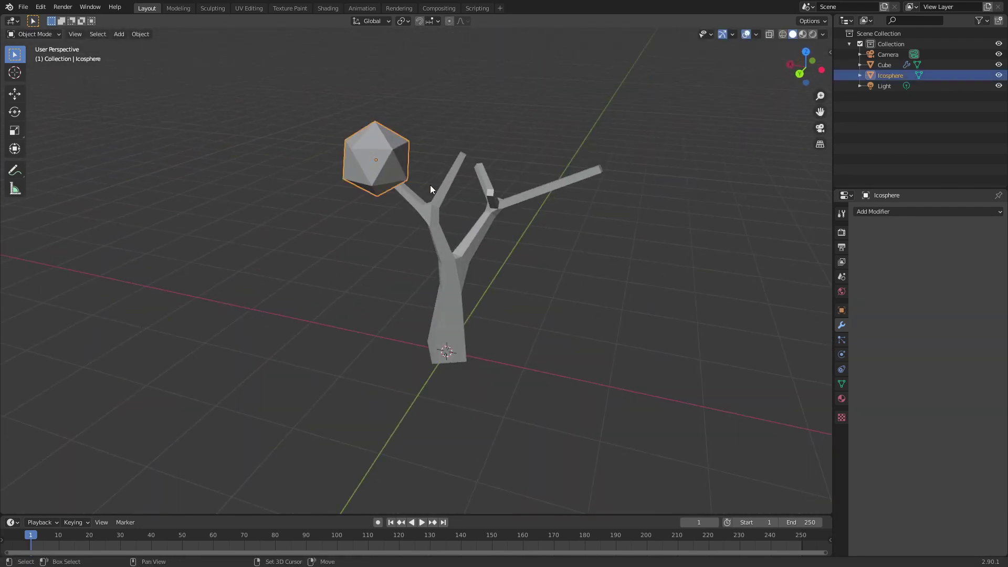
middle_drag(340, 241, 375, 231)
key(shift+d)
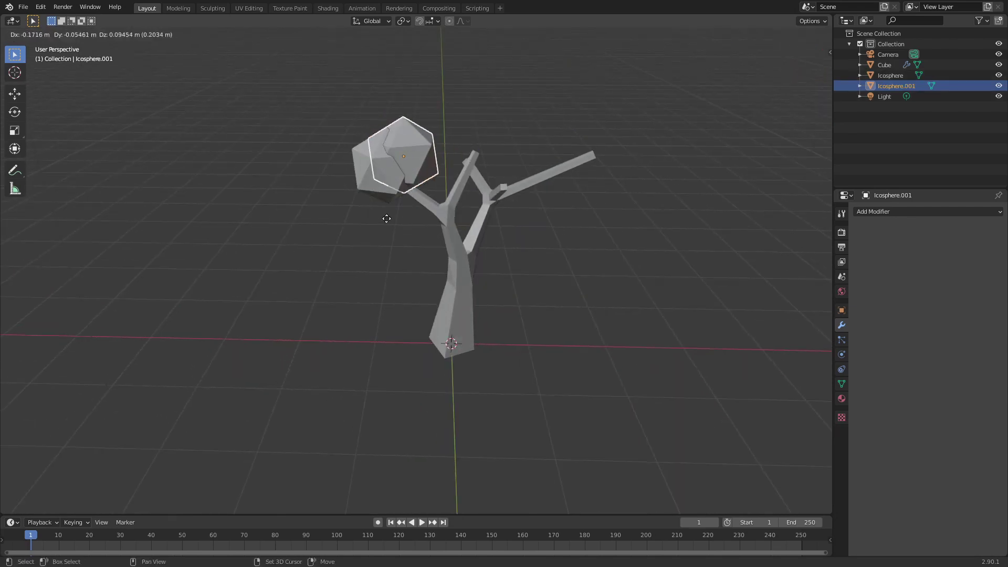
click(454, 187)
Scale up the duplicated ico sphere and position it on the upright branch tip at the top of the tree
middle_drag(588, 156, 483, 140)
key(s)
click(555, 111)
middle_drag(554, 111, 446, 150)
key(g)
click(471, 163)
middle_drag(530, 158, 425, 175)
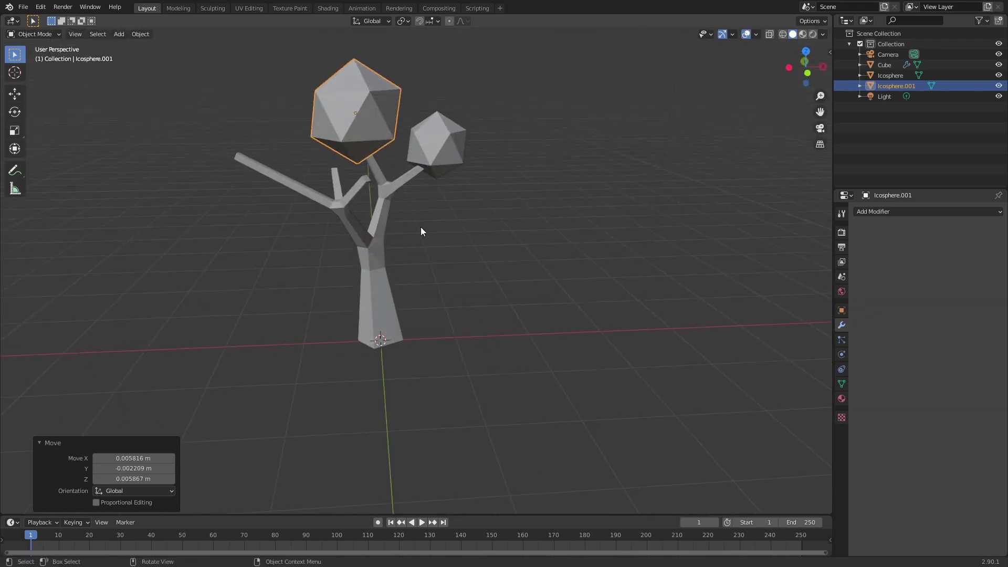
Duplicate the top ico sphere and position the copy on the tip of the long side branch
key(shift+d)
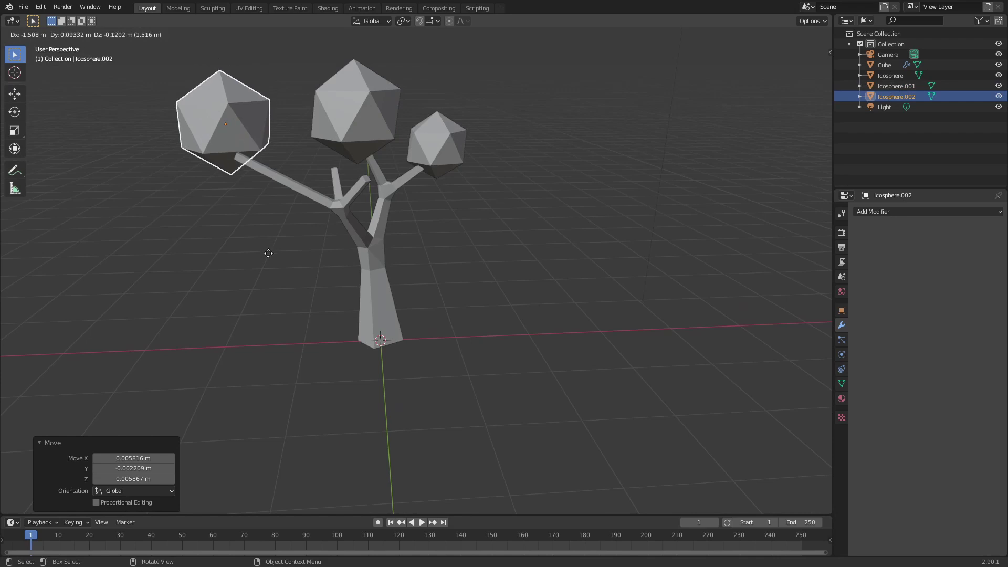
click(260, 234)
middle_drag(260, 230, 466, 303)
key(g)
click(466, 187)
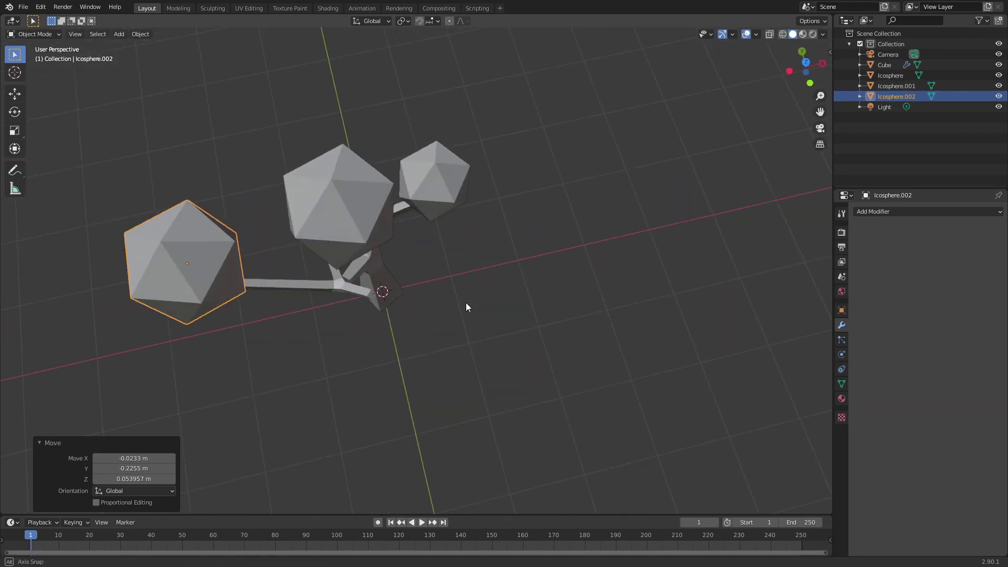
key(g)
click(407, 340)
middle_drag(407, 340, 370, 145)
Scale up the ico sphere on the long side branch by a factor of about 1.29
click(497, 341)
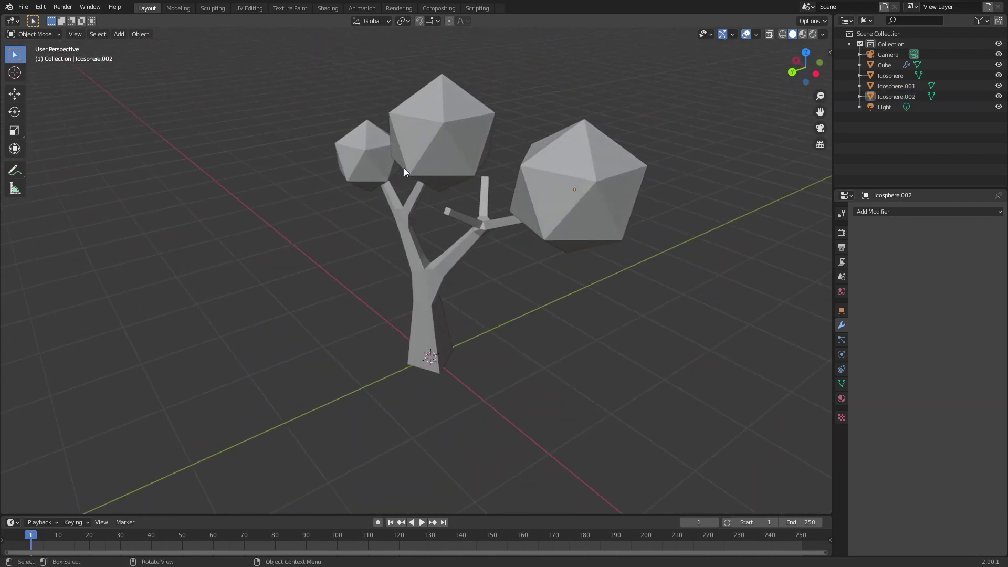
click(571, 199)
key(s)
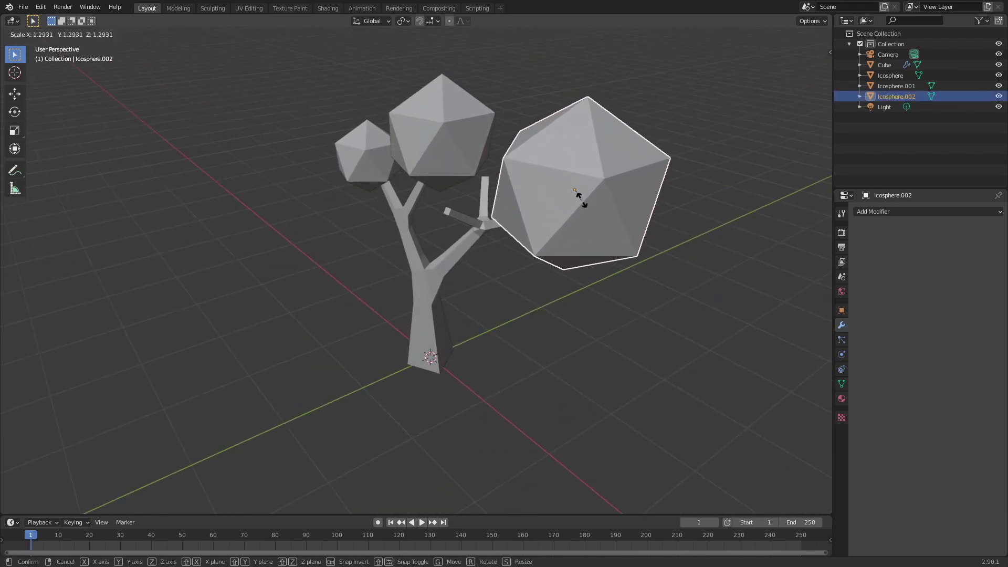
click(580, 200)
click(489, 330)
middle_drag(489, 329, 525, 301)
middle_drag(527, 260, 512, 239)
Scale down the ico sphere on the long side branch and rotate it to vary its orientation
click(504, 143)
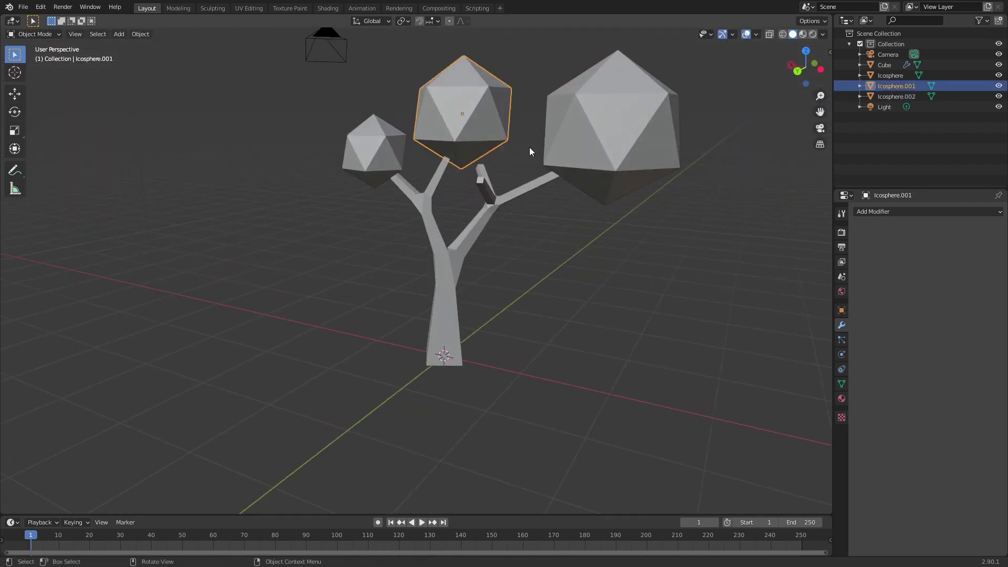
click(582, 153)
key(s)
click(670, 136)
key(s)
click(766, 123)
middle_drag(551, 216, 563, 282)
key(r)
click(619, 147)
Rotate the top ico sphere several times, finishing with about -37.6° around the global Y axis
middle_drag(620, 147, 477, 133)
click(476, 134)
key(r)
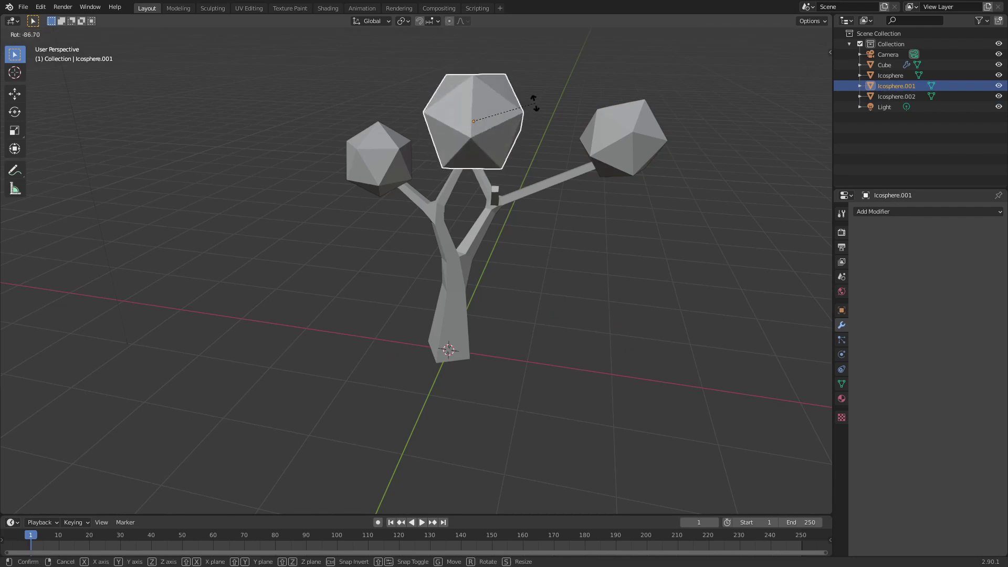
click(530, 102)
key(r)
click(484, 114)
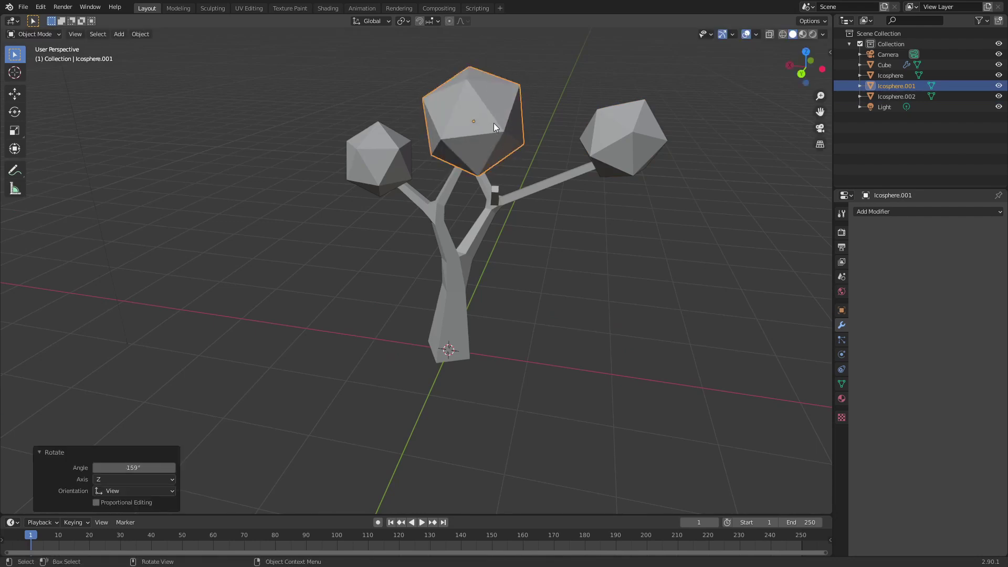
key(r)
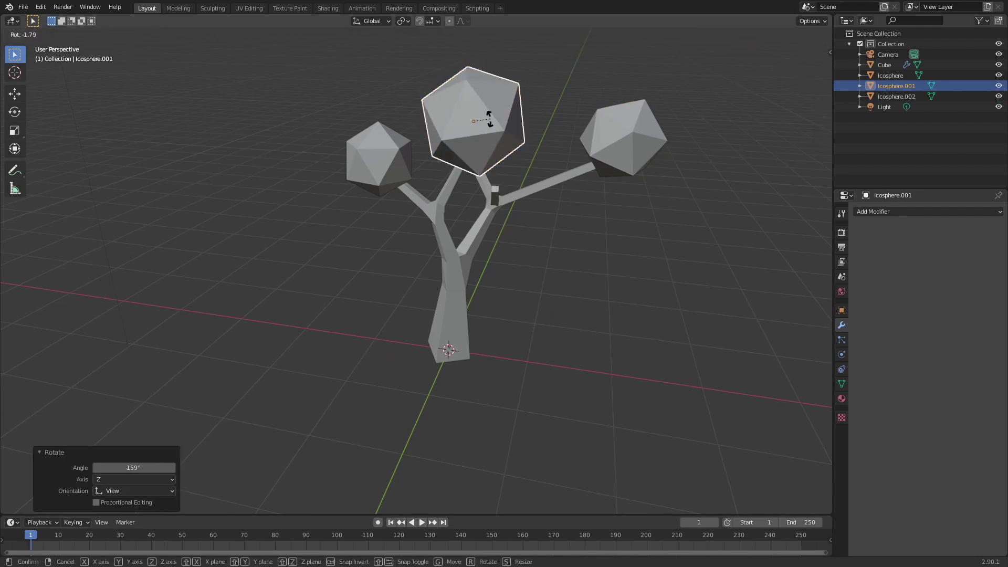
key(z)
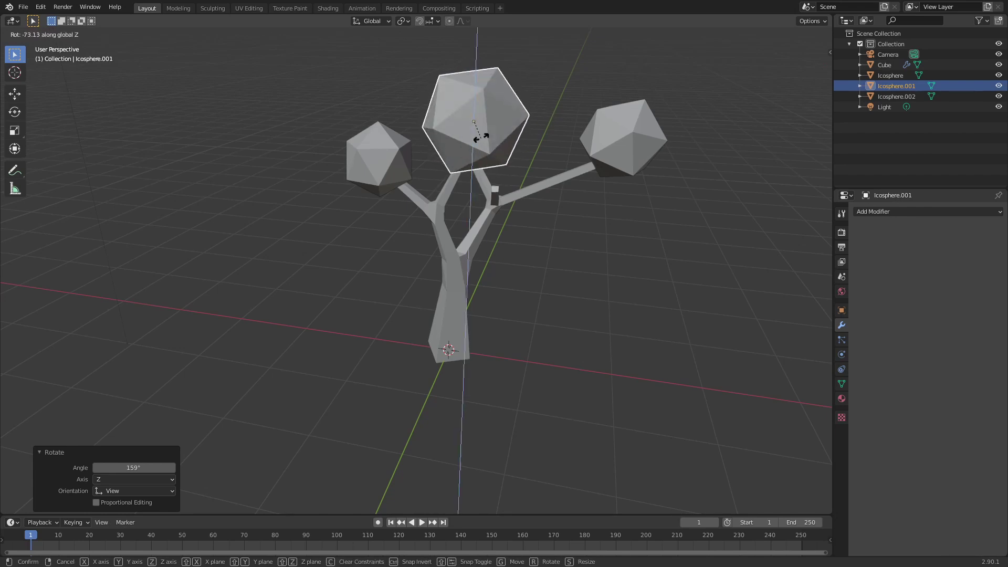
click(466, 158)
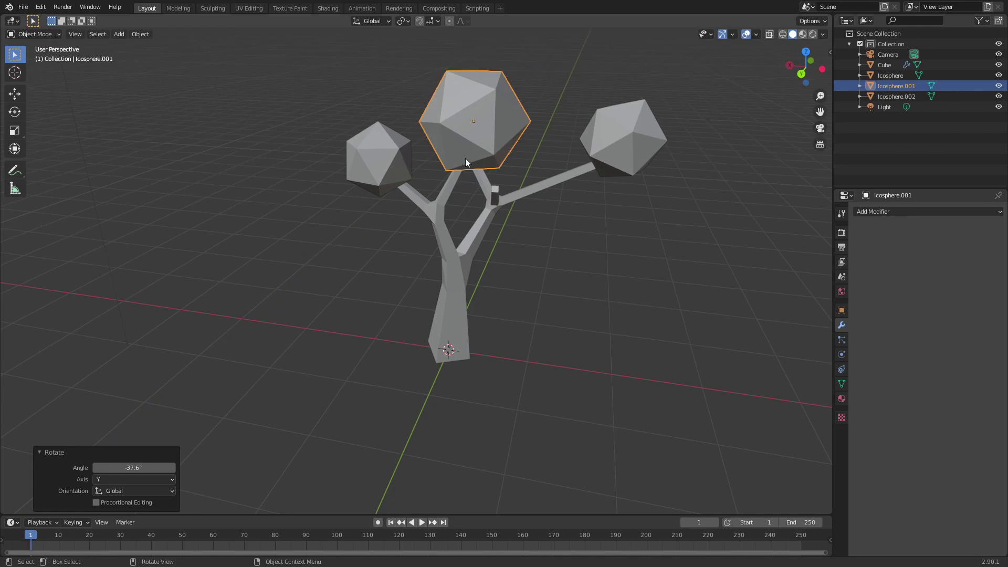
Rotate the small ico sphere on the short outer branch by about -68.4° around the view axis
click(411, 172)
key(r)
click(385, 229)
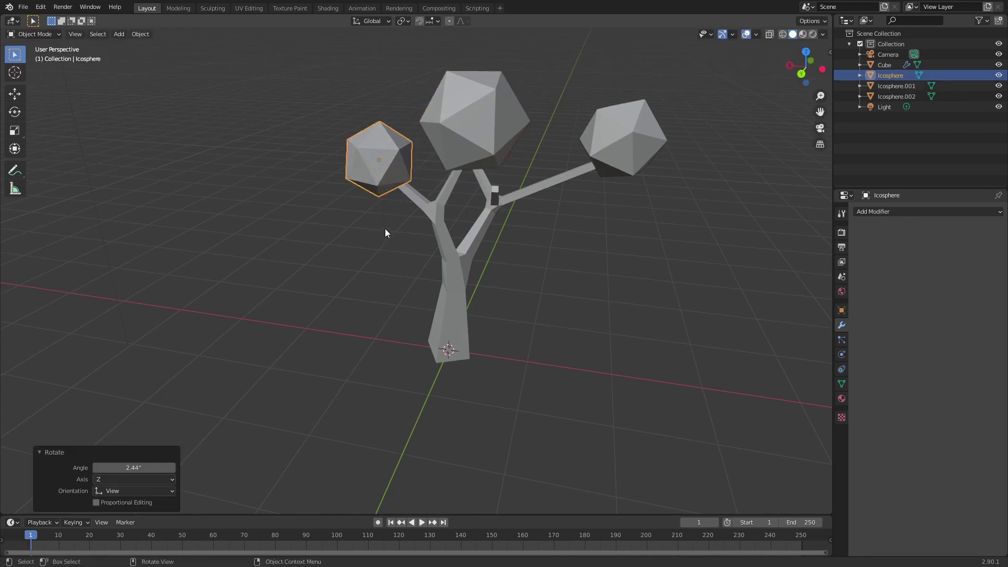
middle_drag(385, 228, 411, 184)
key(r)
click(461, 183)
middle_drag(480, 137, 440, 158)
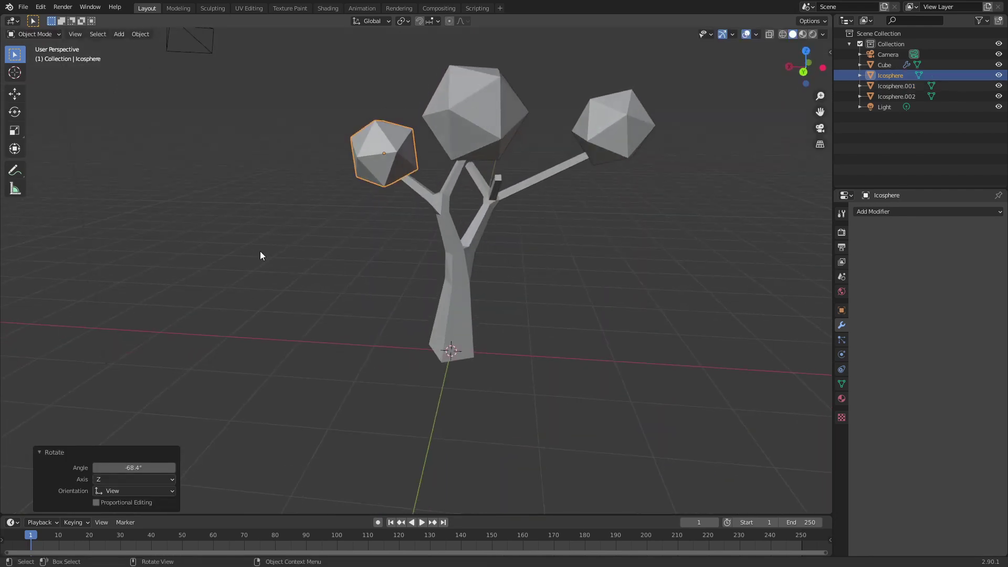
click(259, 251)
Duplicate the top ico sphere and scale the copy down beside the inner branches
middle_drag(400, 190, 409, 207)
click(505, 133)
key(shift+d)
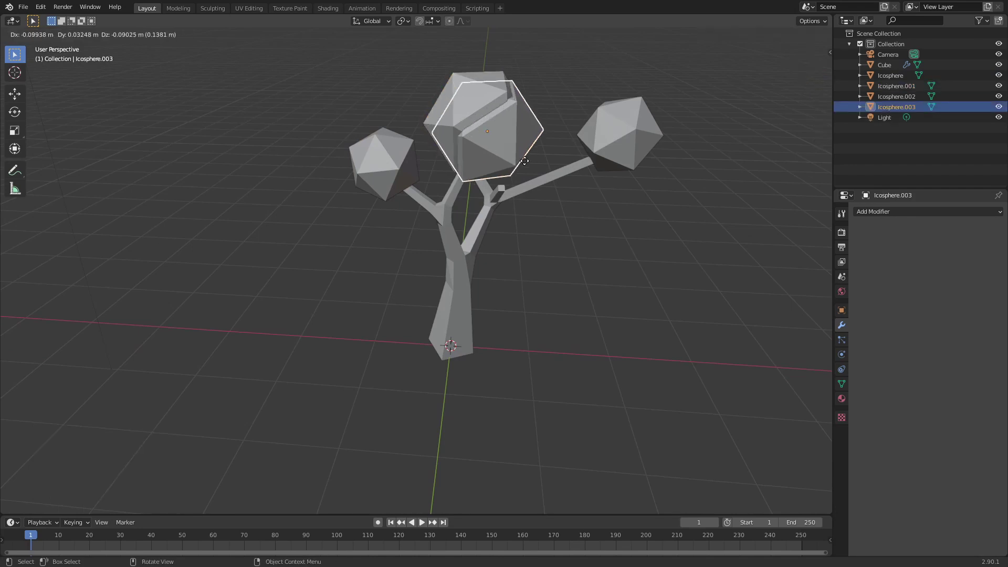
click(558, 188)
key(s)
click(571, 189)
Place the smaller duplicate on a bare inner branch tip and rotate it by about 30.2°
middle_drag(571, 189, 565, 230)
key(g)
click(586, 240)
key(r)
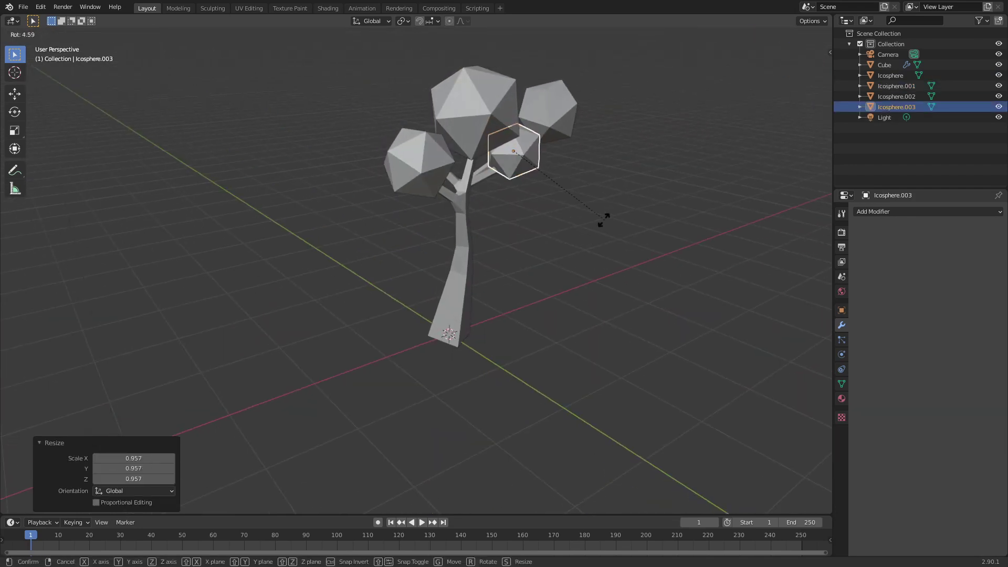
click(553, 231)
middle_drag(553, 230, 428, 182)
key(g)
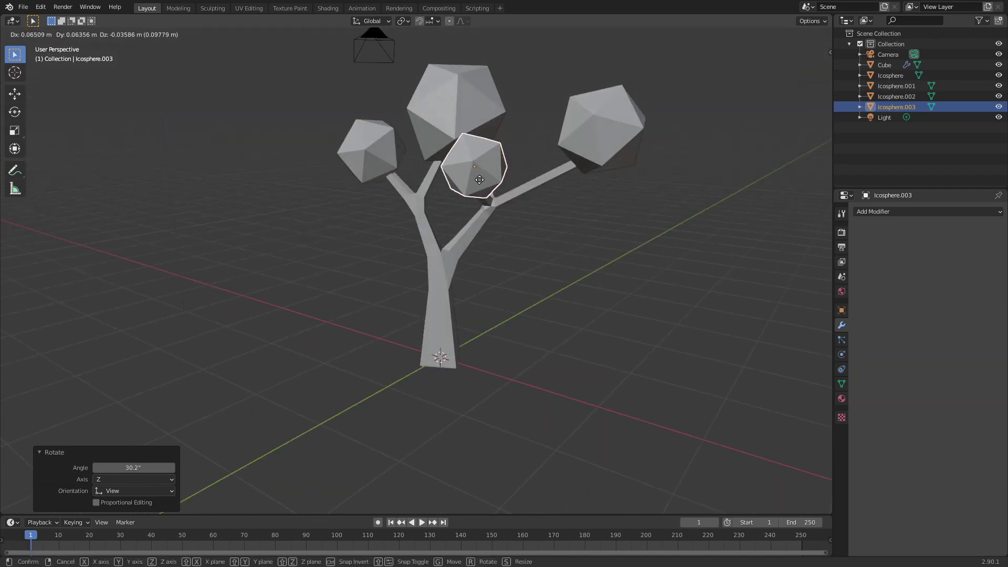
click(475, 177)
click(627, 254)
Duplicate an ico sphere and place the copy on the remaining bare branch
middle_drag(626, 254, 460, 186)
click(460, 186)
key(shift+d)
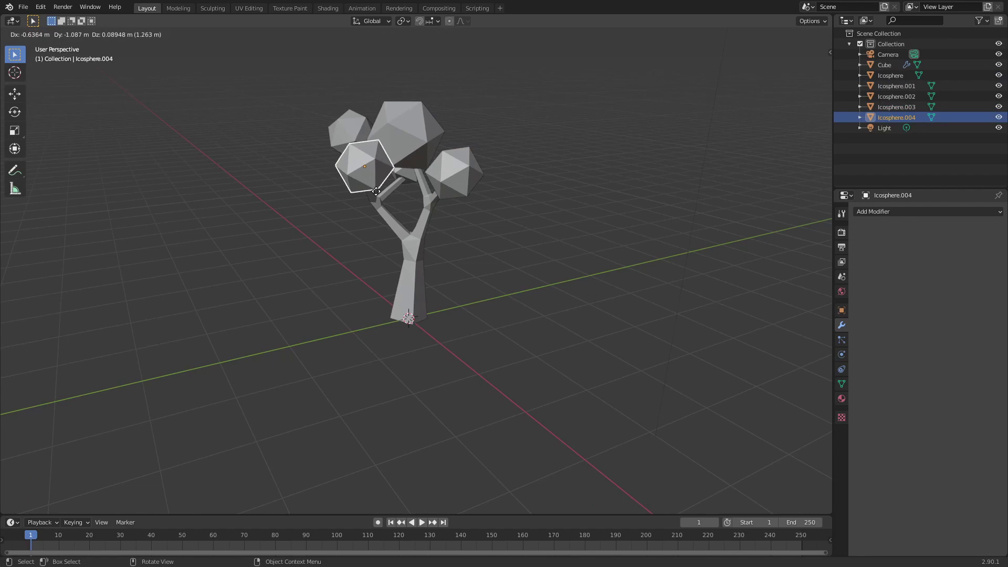
click(336, 199)
key(ctrl+Page_Down)
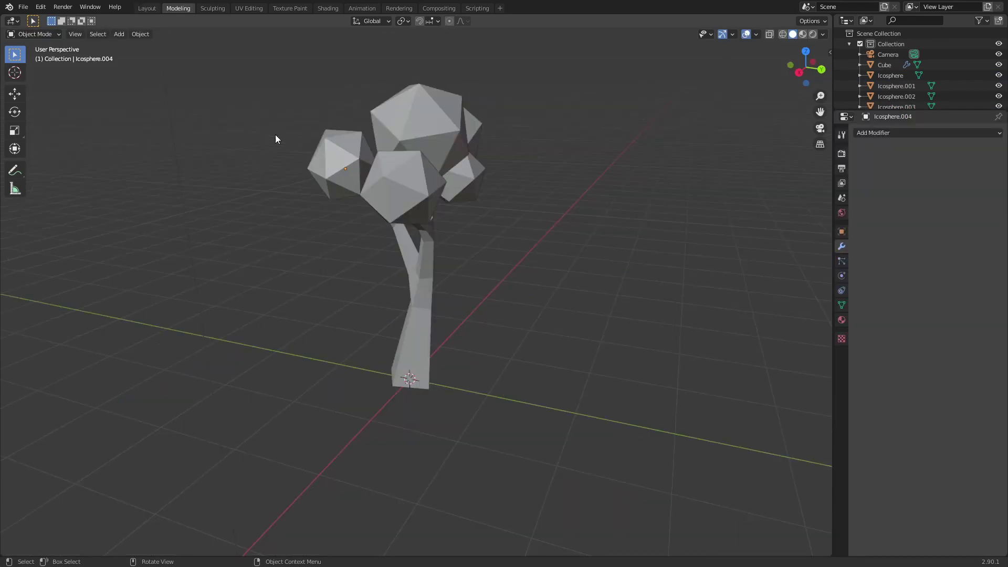
click(214, 8)
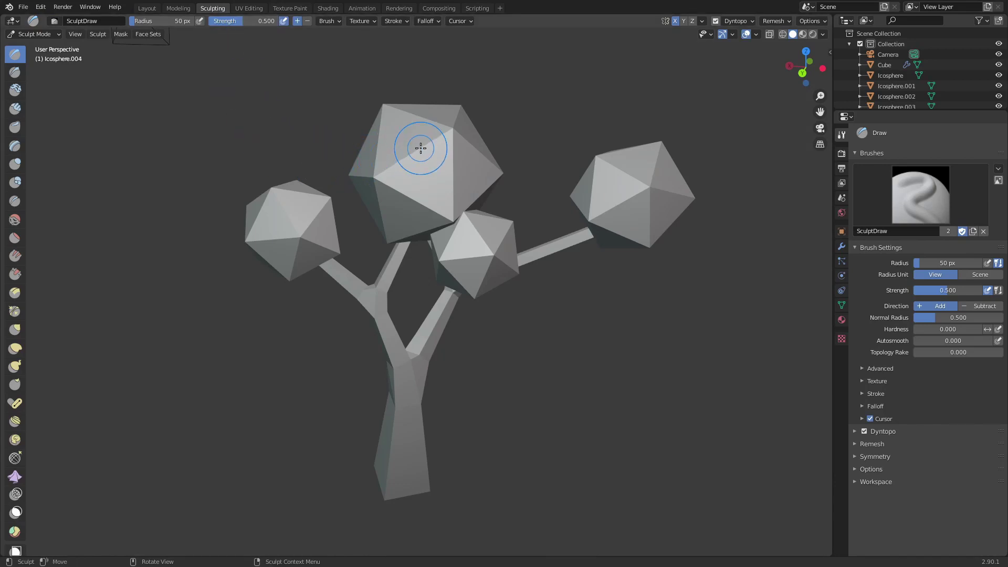
click(147, 8)
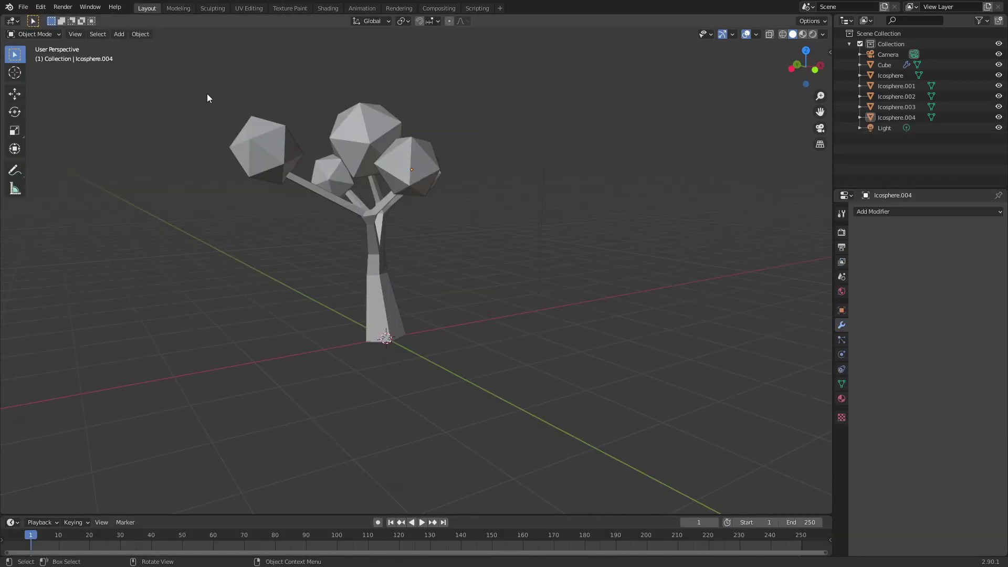
key(Tab)
Select all five foliage ico spheres and join them into a single object
middle_drag(499, 175, 414, 166)
click(428, 167)
shift+click(365, 166)
shift+click(325, 181)
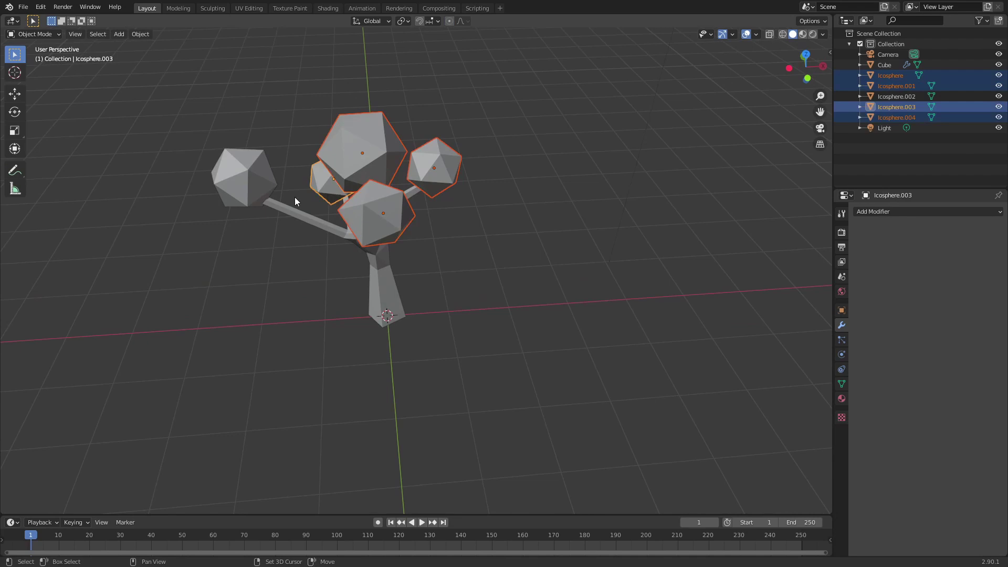
shift+click(244, 176)
middle_drag(440, 230, 459, 212)
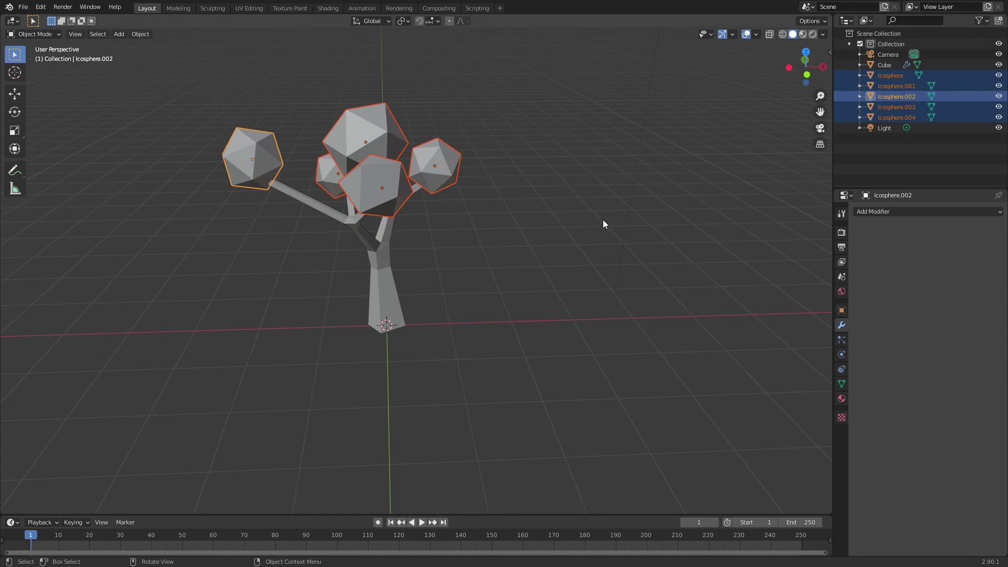
key(ctrl+j)
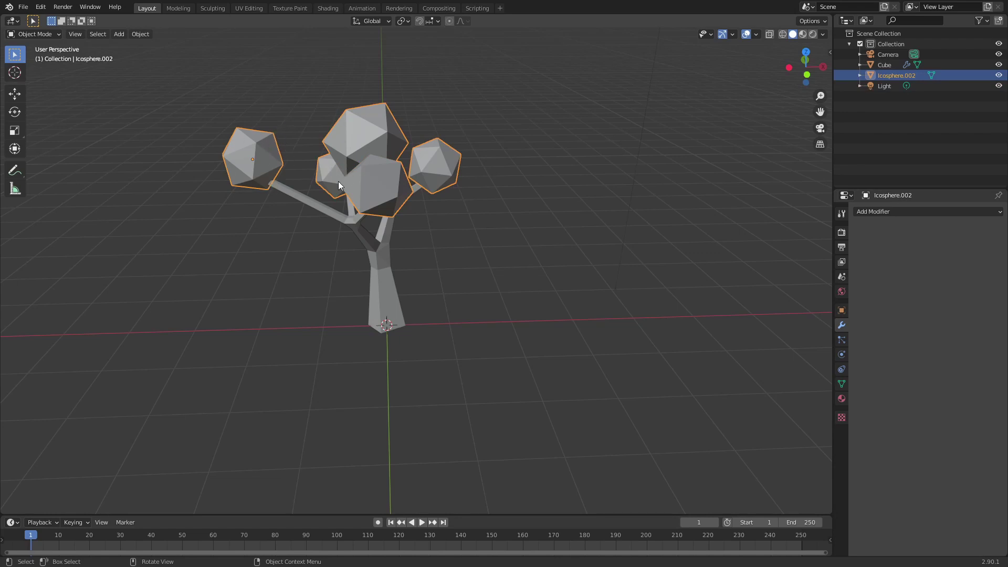
Select the joined foliage object and open it in the Sculpting workspace
middle_drag(242, 273, 287, 279)
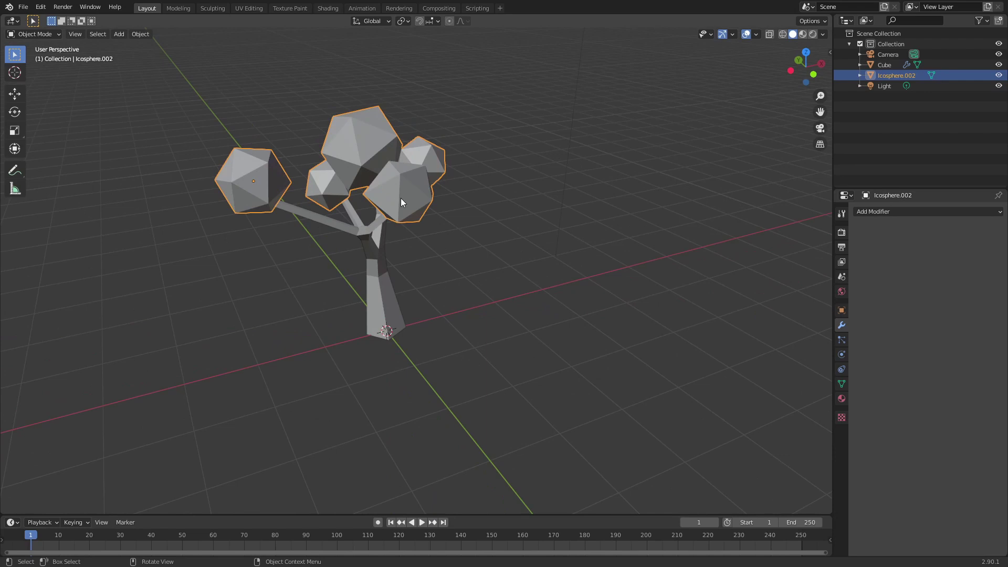
click(380, 278)
click(411, 199)
middle_drag(442, 278, 462, 273)
click(203, 8)
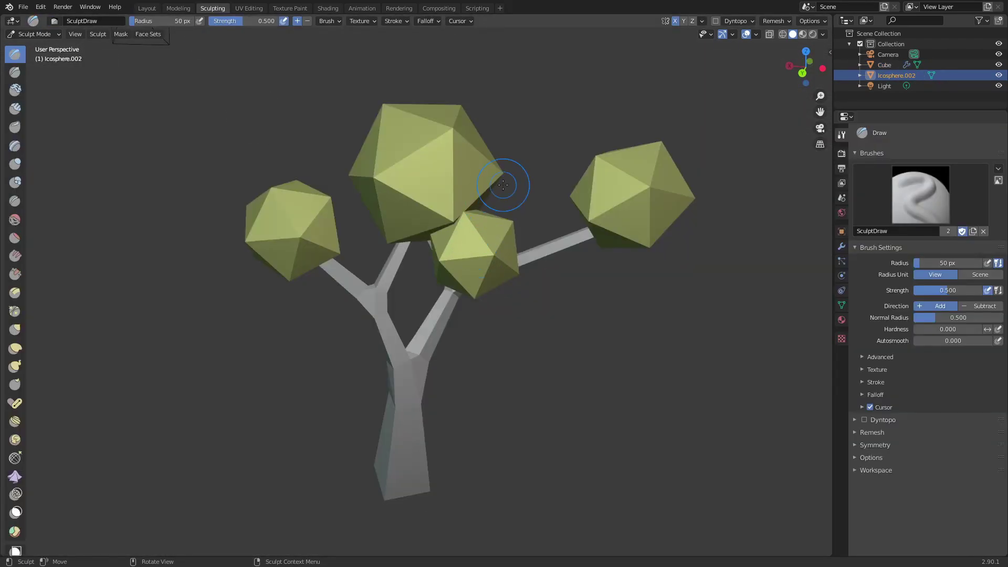
middle_drag(436, 216, 309, 180)
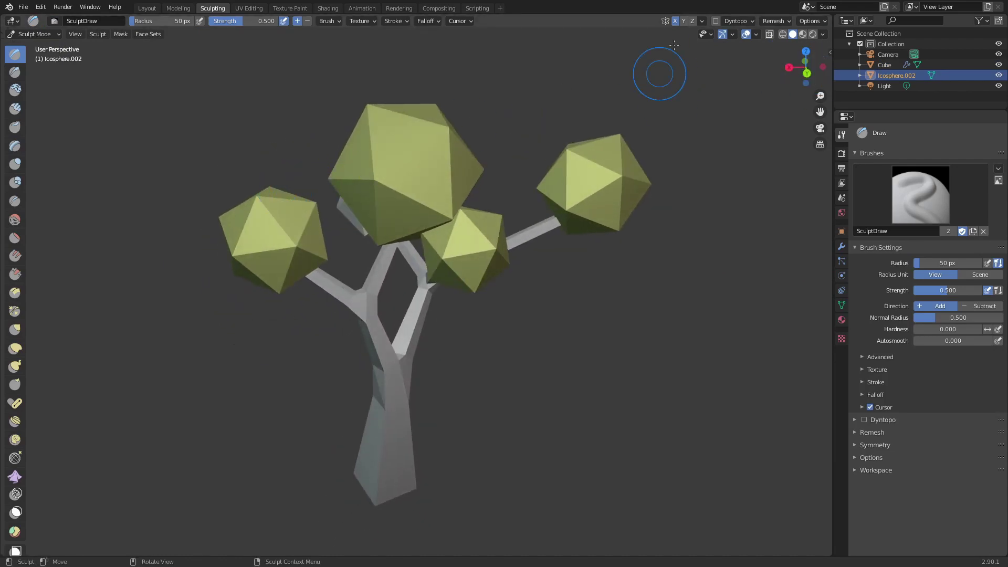
Enable Dyntopo for the joined foliage with Subdivide Collapse refining, Constant Detail and a resolution of 1.00
click(717, 21)
click(741, 22)
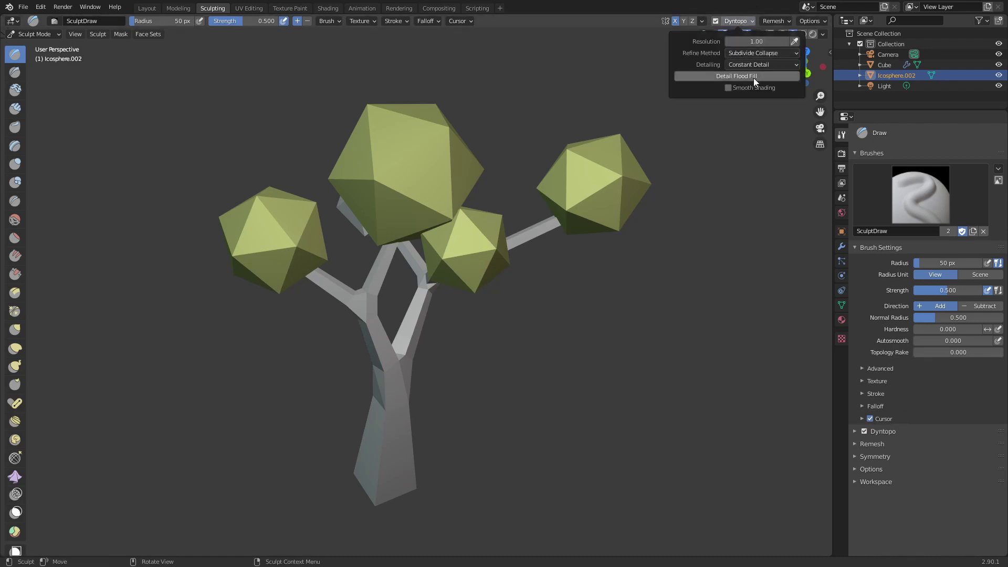
middle_drag(314, 168, 275, 139)
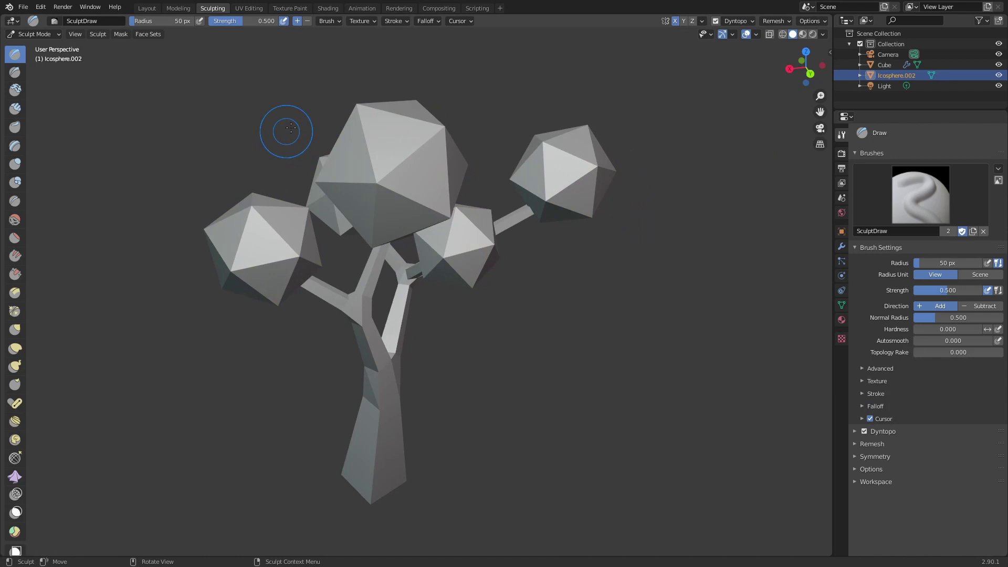
click(743, 21)
click(737, 21)
click(764, 64)
click(754, 52)
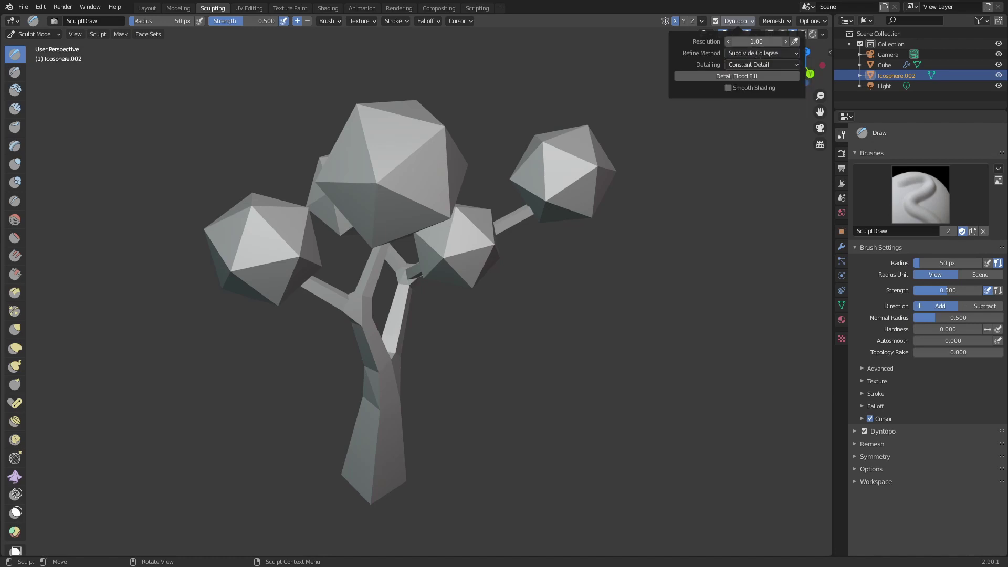
click(762, 65)
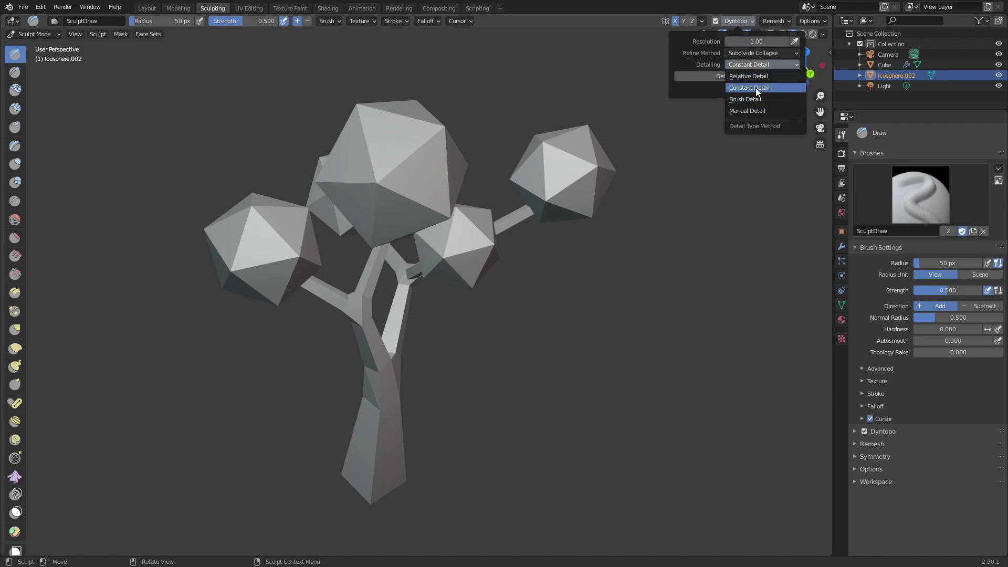
click(755, 87)
middle_drag(657, 140, 590, 135)
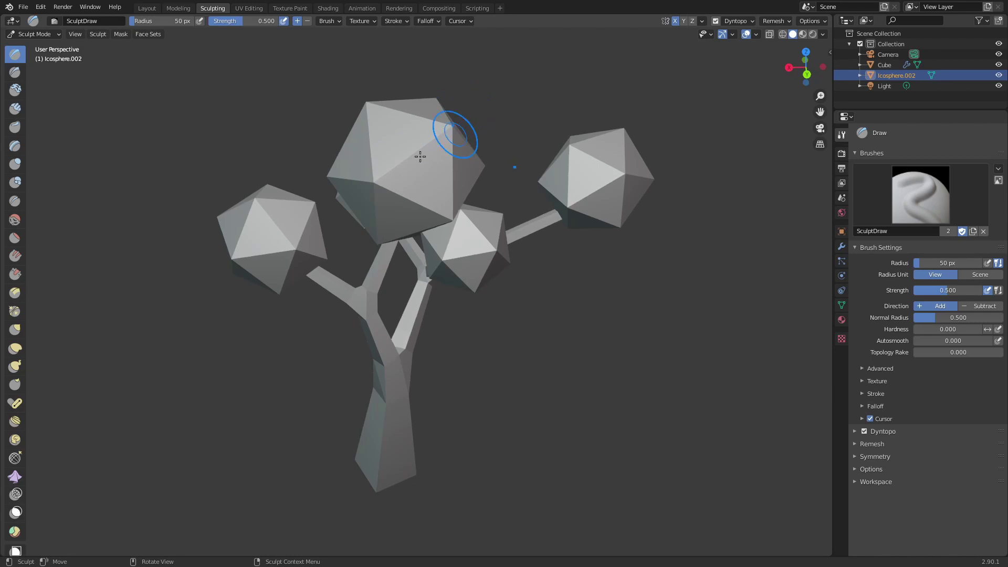
Try Draw brush strokes across the foliage spheres and undo them
middle_drag(420, 153, 423, 154)
mouse_move(423, 153)
mouse_down()
mouse_move(440, 129)
mouse_move(432, 152)
mouse_up()
drag(430, 157, 445, 122)
drag(568, 171, 571, 145)
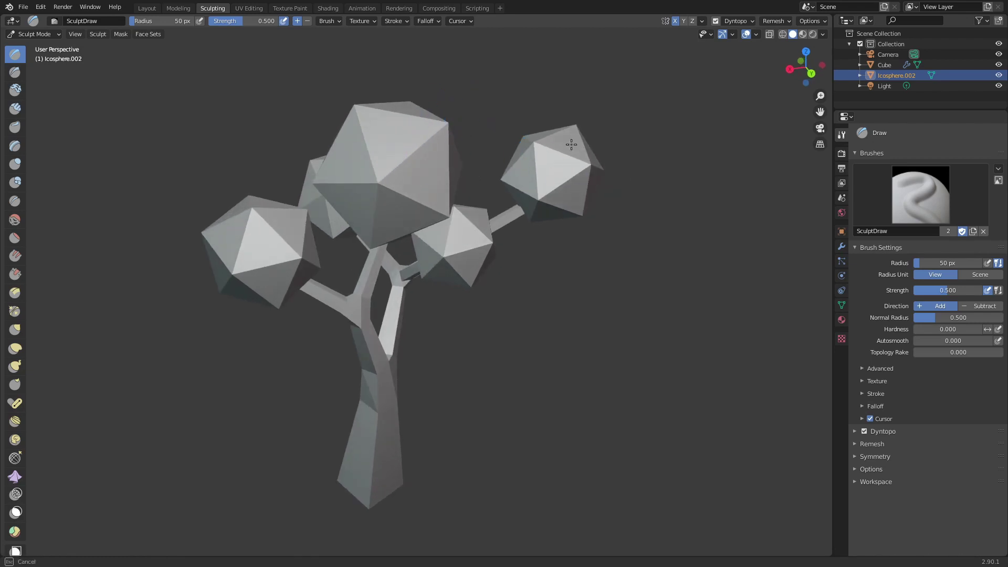
mouse_move(529, 203)
mouse_down()
mouse_move(452, 252)
mouse_move(462, 273)
mouse_move(449, 275)
mouse_move(481, 234)
mouse_up()
key(ctrl+z)
key(ctrl+z)
key(ctrl+z)
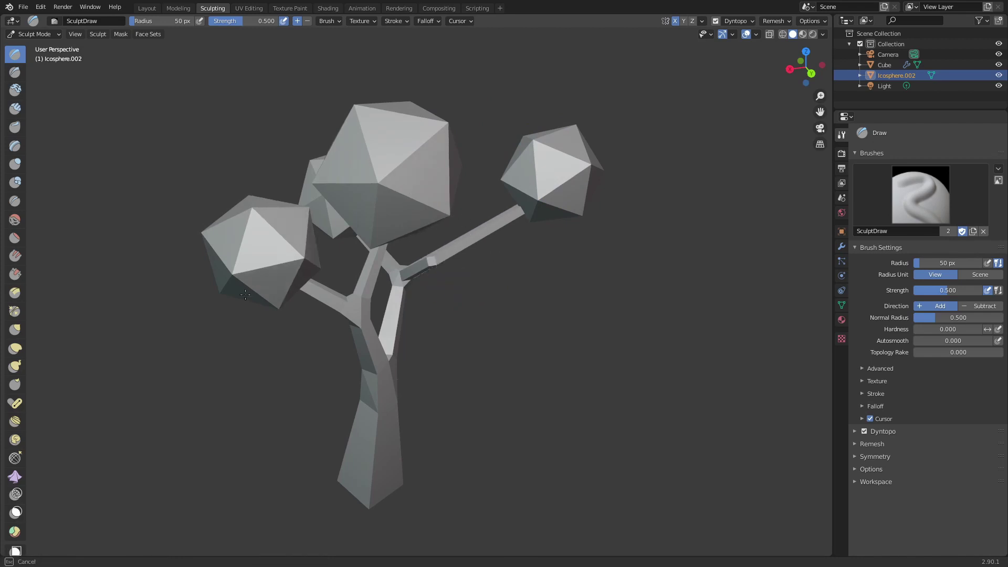
key(ctrl+z)
mouse_move(513, 299)
mouse_down()
mouse_move(470, 219)
mouse_move(580, 162)
mouse_up()
key(ctrl+z)
Adjust the Dyntopo resolution and sculpt irregular facets around the foliage spheres with the 50 px Draw brush
click(748, 22)
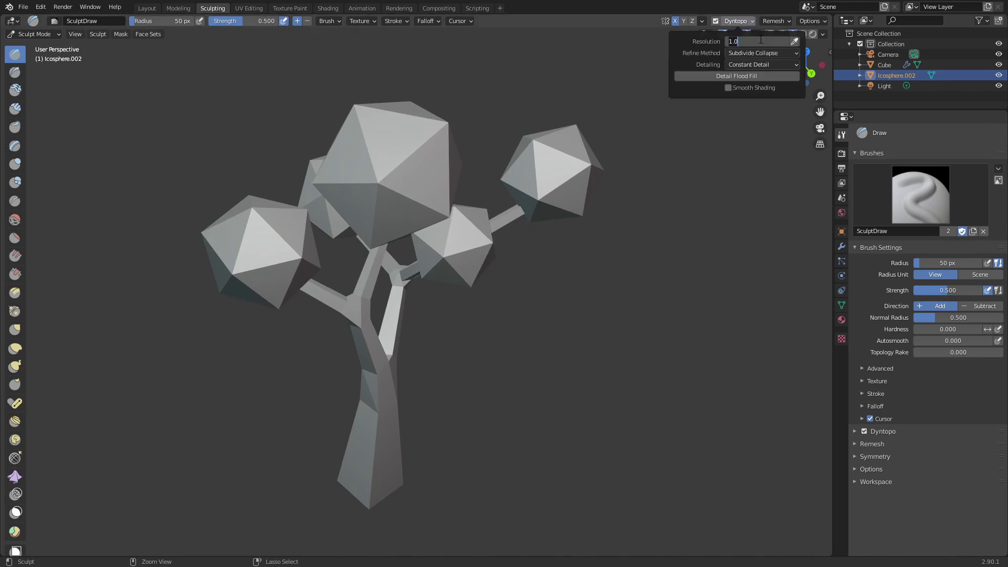
mouse_move(496, 241)
mouse_down()
mouse_move(470, 220)
mouse_move(443, 289)
mouse_up()
drag(483, 222, 461, 218)
mouse_move(462, 219)
middle_down()
mouse_move(443, 222)
mouse_move(367, 190)
middle_up()
middle_drag(319, 275, 384, 262)
mouse_move(288, 219)
middle_down()
mouse_move(360, 252)
mouse_move(342, 218)
mouse_move(265, 223)
middle_up()
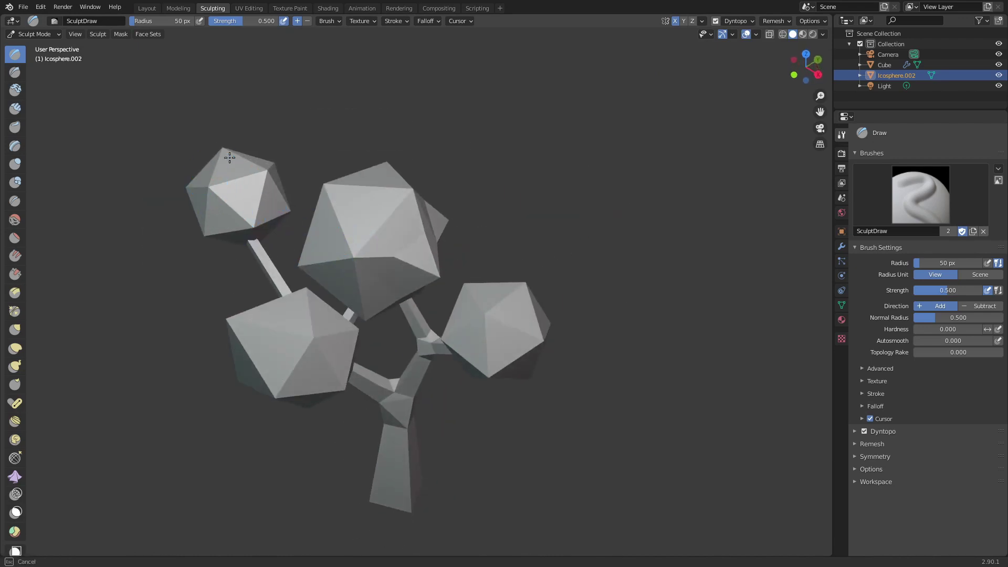
middle_drag(225, 241, 288, 307)
middle_drag(342, 218, 371, 268)
mouse_move(486, 220)
middle_down()
mouse_move(538, 257)
mouse_move(517, 270)
middle_up()
middle_drag(575, 283, 262, 275)
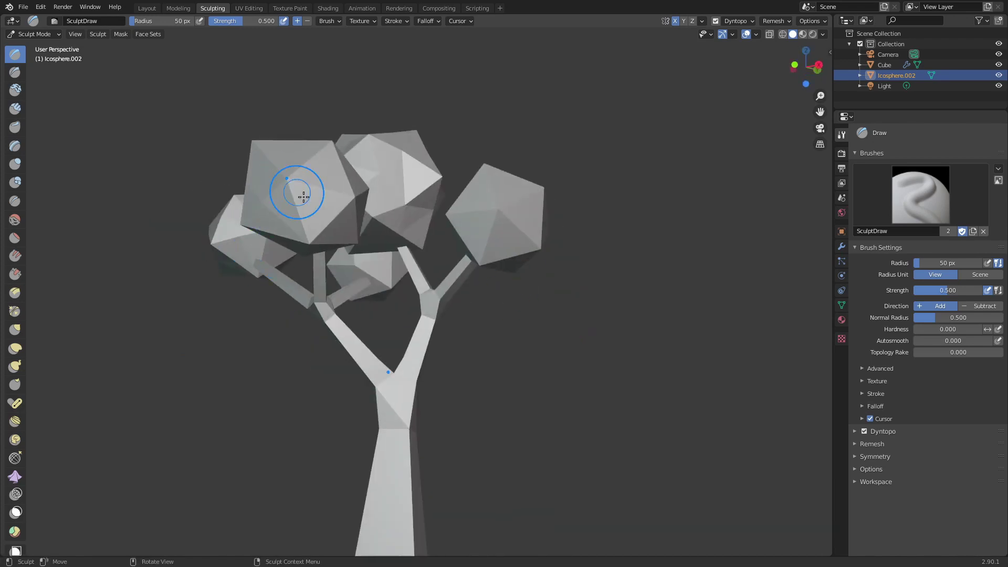
mouse_move(294, 220)
middle_down()
mouse_move(361, 265)
mouse_move(281, 280)
middle_up()
mouse_move(280, 280)
mouse_down()
mouse_move(292, 242)
mouse_move(273, 221)
mouse_up()
mouse_move(336, 276)
middle_down()
mouse_move(368, 251)
mouse_move(387, 256)
middle_up()
drag(502, 278, 507, 258)
middle_drag(507, 257, 498, 273)
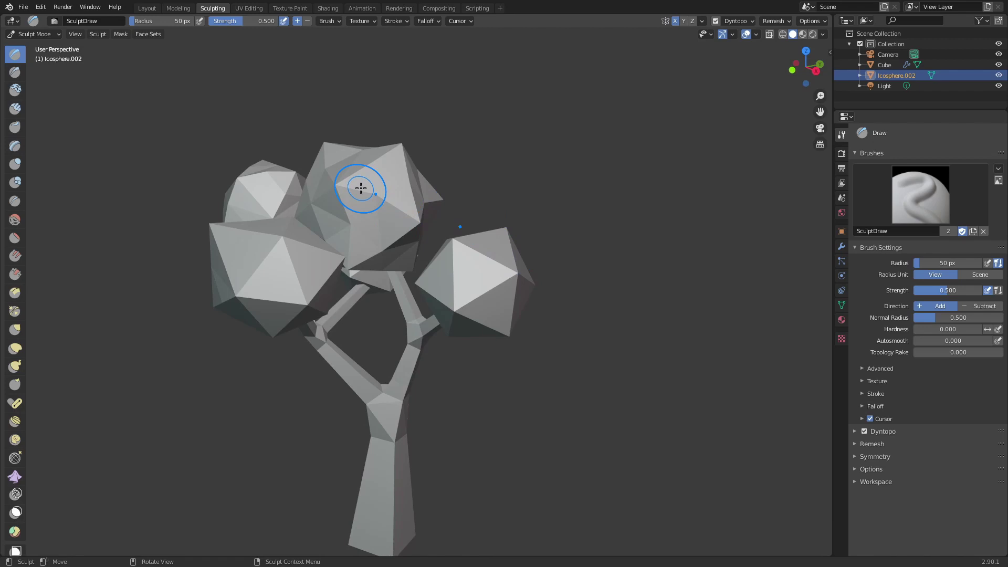
Enlarge the Draw brush radius to 130 px and sculpt the foliage sphere beside the central cluster
key(f)
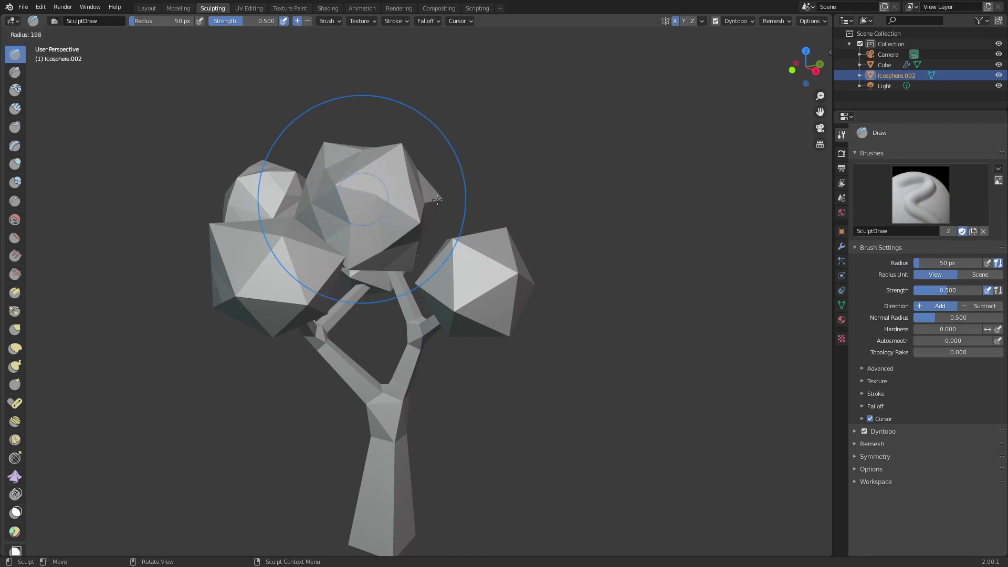
click(404, 201)
mouse_move(477, 265)
middle_down()
mouse_move(503, 295)
mouse_move(530, 294)
middle_up()
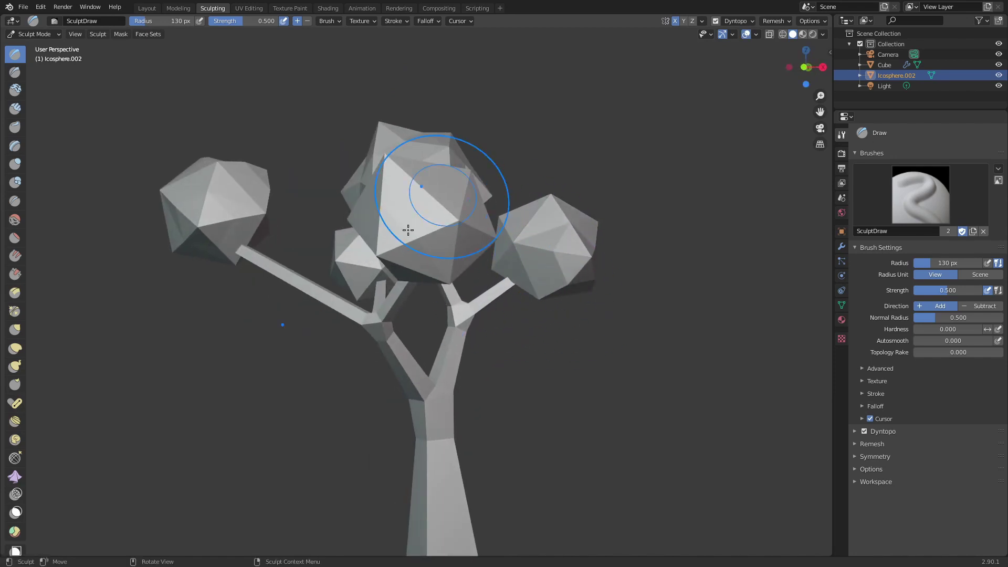
drag(586, 257, 549, 246)
mouse_move(530, 236)
mouse_down()
mouse_move(511, 220)
mouse_move(566, 193)
mouse_move(582, 221)
mouse_move(572, 181)
mouse_up()
Reduce the Draw brush radius to 71 px and sculpt the upper edge of the same foliage sphere
key(f)
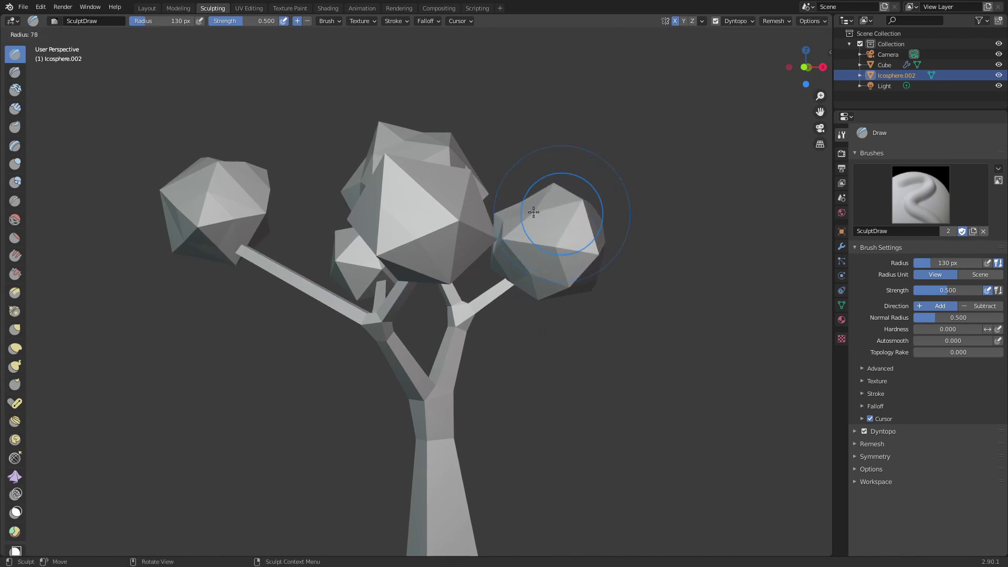
click(559, 186)
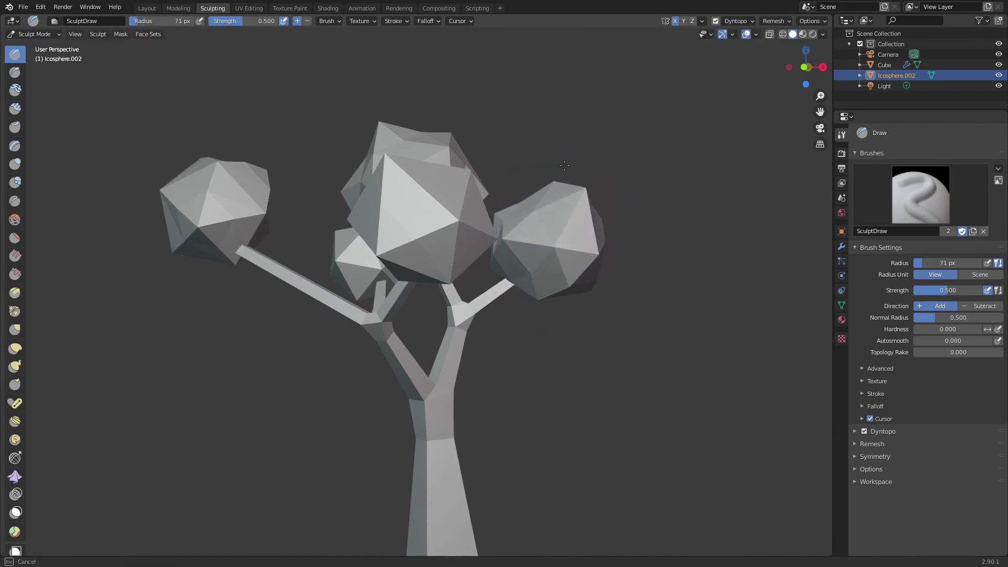
middle_drag(436, 221, 331, 112)
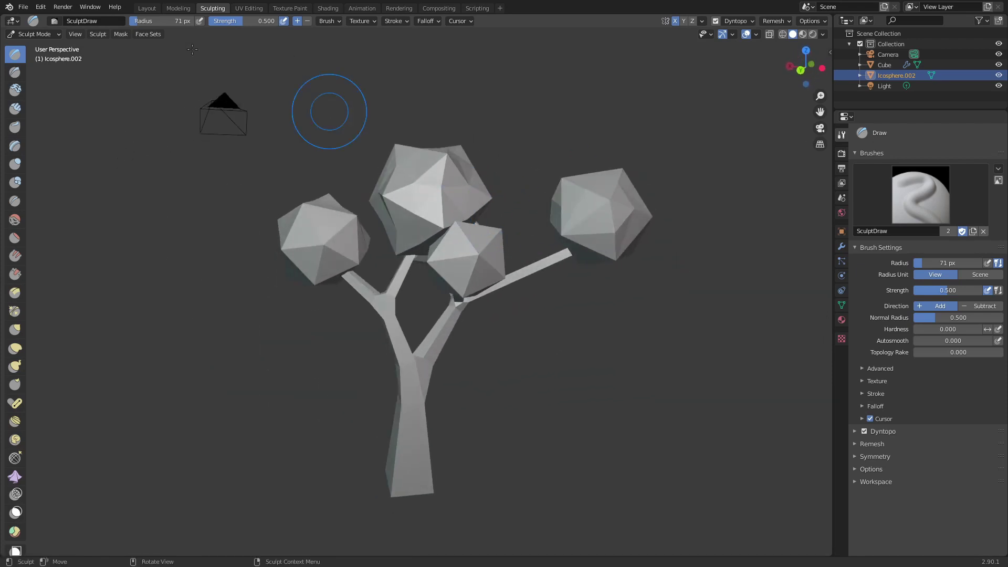
Return to the Layout workspace, select the trunk and clear the selection
click(146, 9)
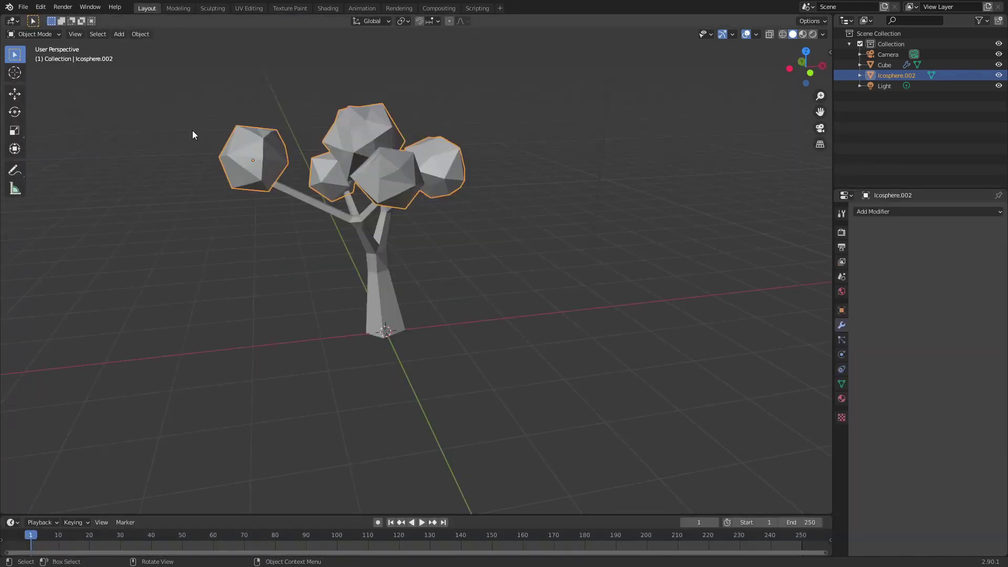
middle_drag(466, 209, 423, 181)
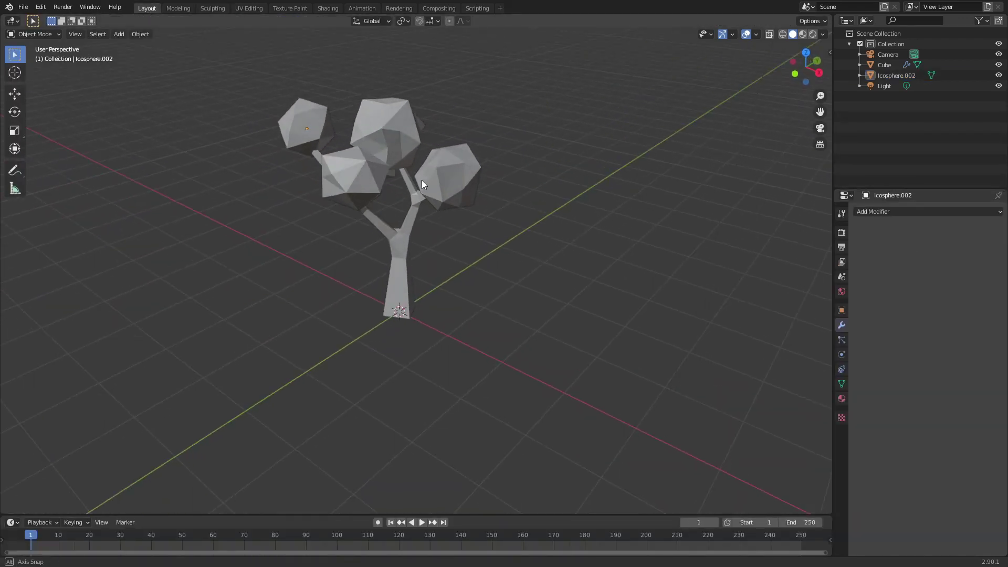
click(399, 269)
middle_drag(401, 270, 537, 285)
click(556, 322)
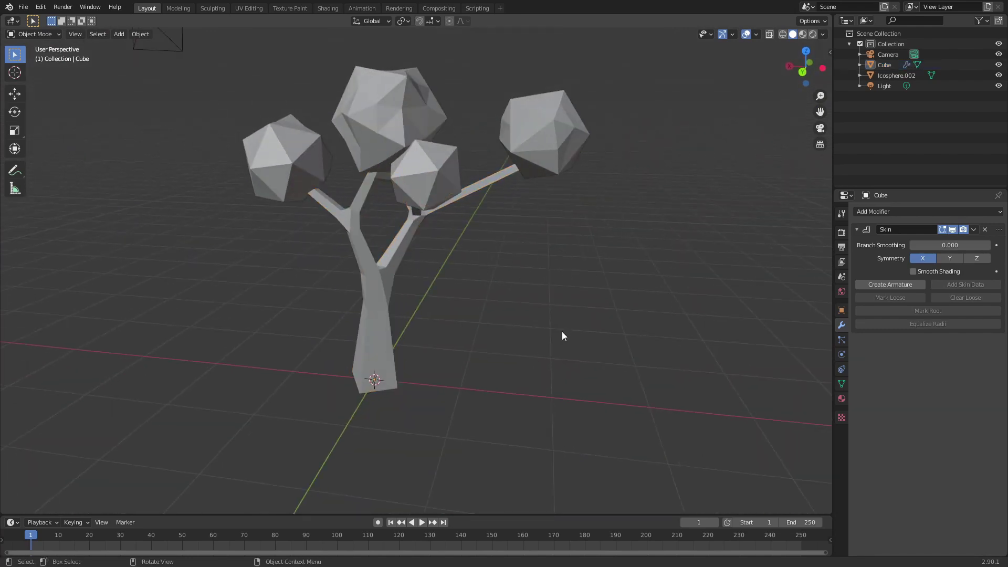
Add a plane at the tree's base and scale it by 10 to form the ground
key(shift+a)
mouse_move(562, 332)
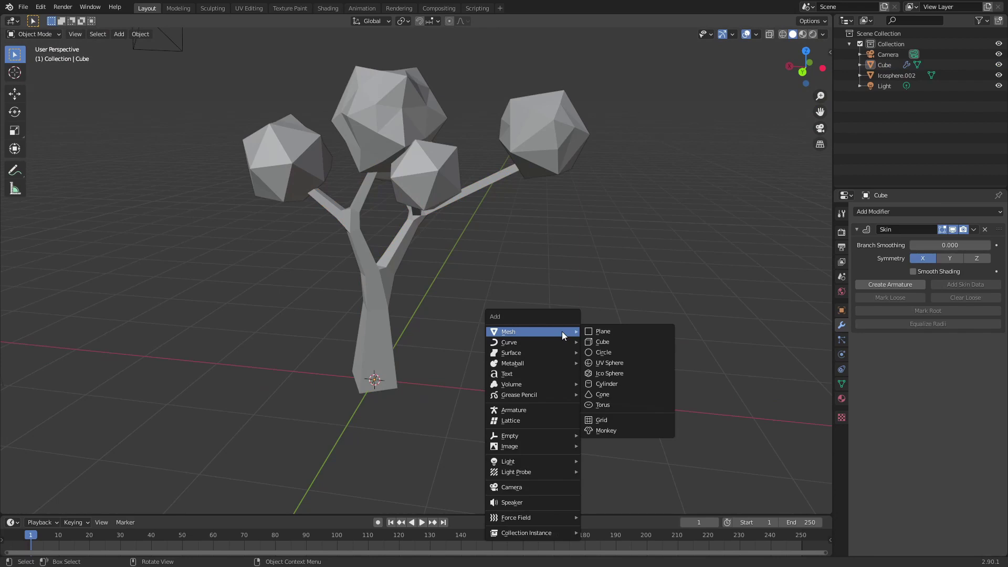
click(600, 331)
scroll(520, 310, down, 4)
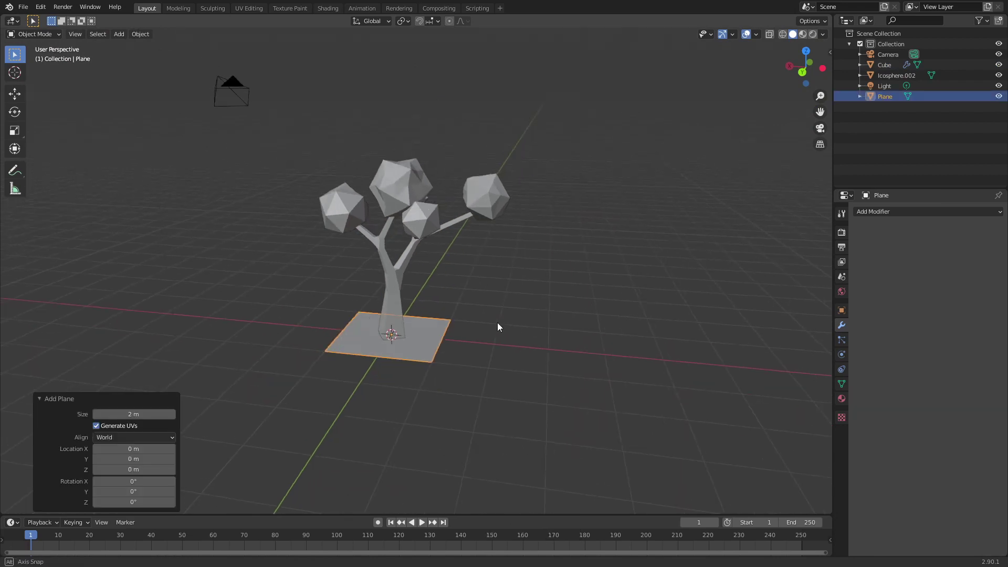
key(s)
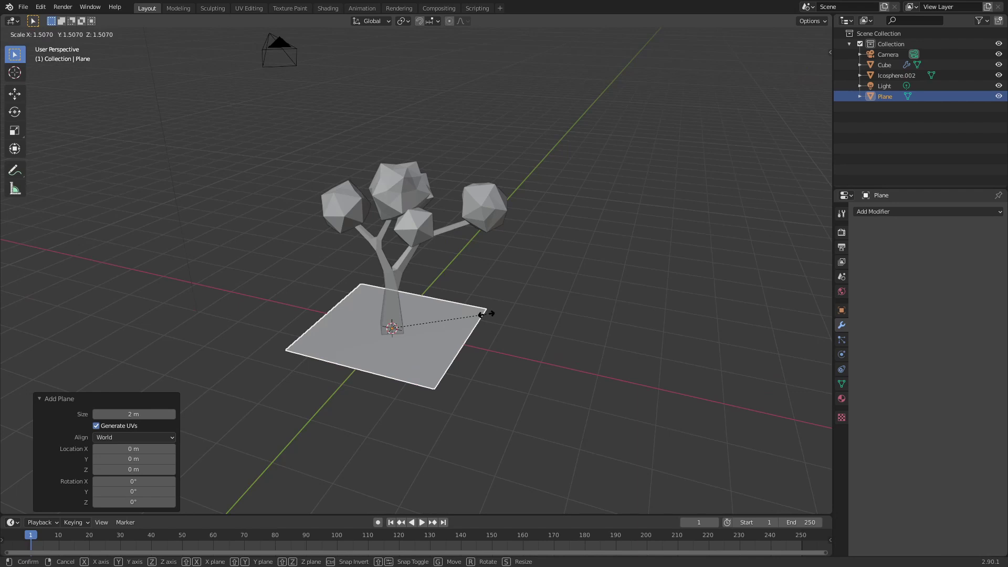
text(10)
key(Return)
click(502, 153)
mouse_move(490, 142)
middle_down()
mouse_move(455, 112)
mouse_move(547, 102)
mouse_move(560, 134)
mouse_move(474, 113)
middle_up()
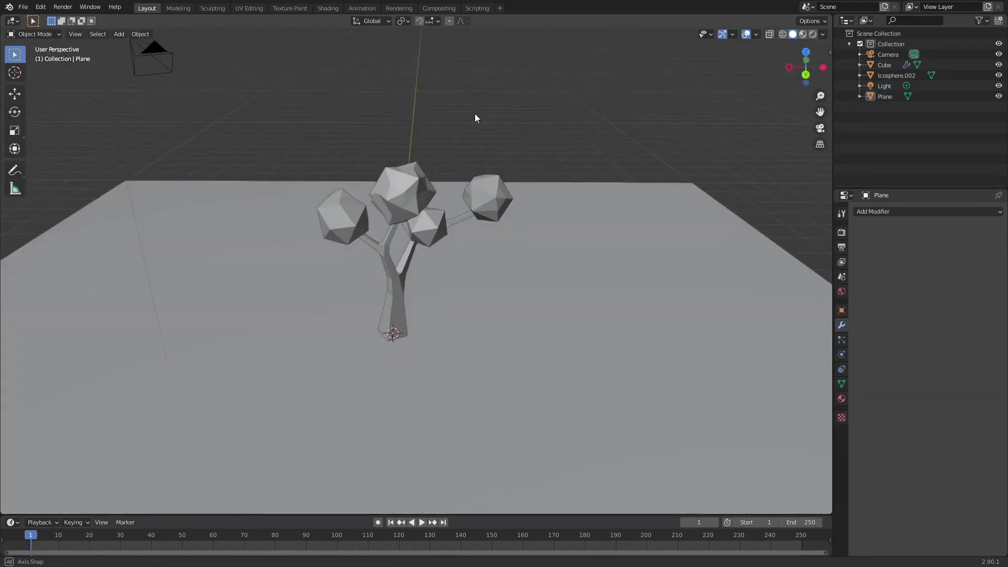
Switch the viewport to Rendered shading and examine the tree's lighting and shadow
click(813, 34)
mouse_move(490, 168)
middle_down()
mouse_move(429, 160)
mouse_move(476, 157)
middle_up()
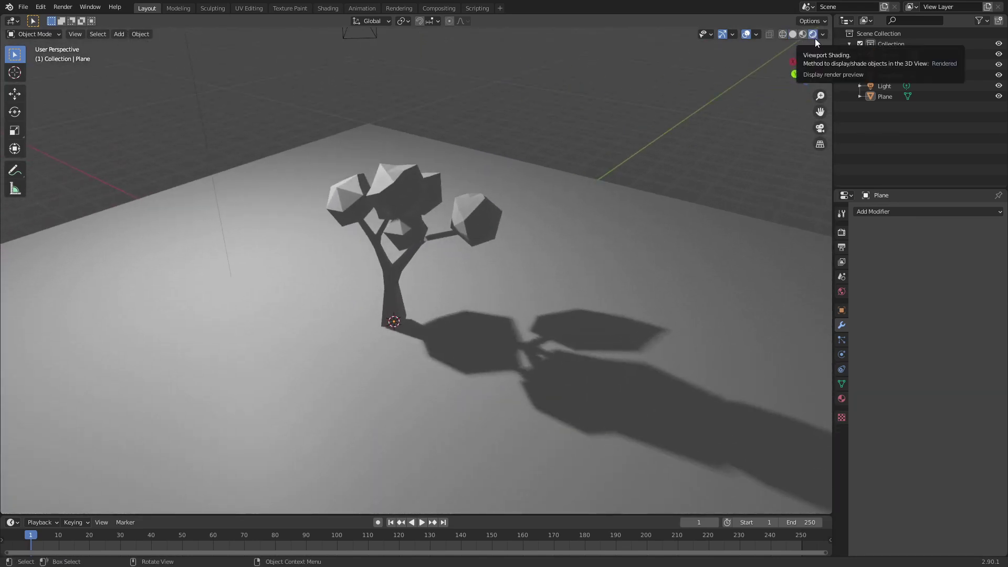
mouse_move(541, 158)
middle_down()
mouse_move(494, 176)
mouse_move(416, 164)
mouse_move(433, 178)
mouse_move(476, 168)
middle_up()
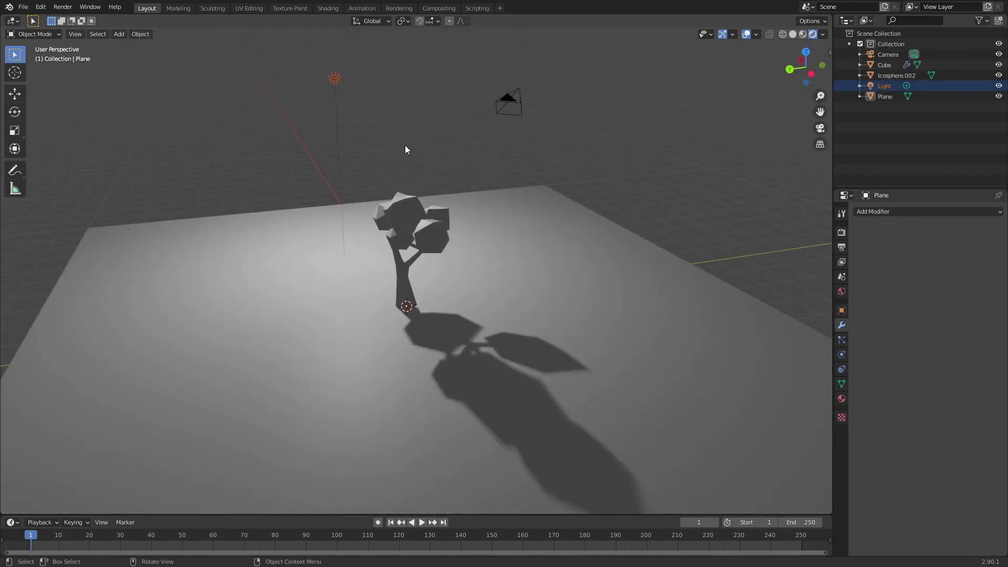
Select the scene light, change its type to Sun and set its strength to 5
key(shift+t)
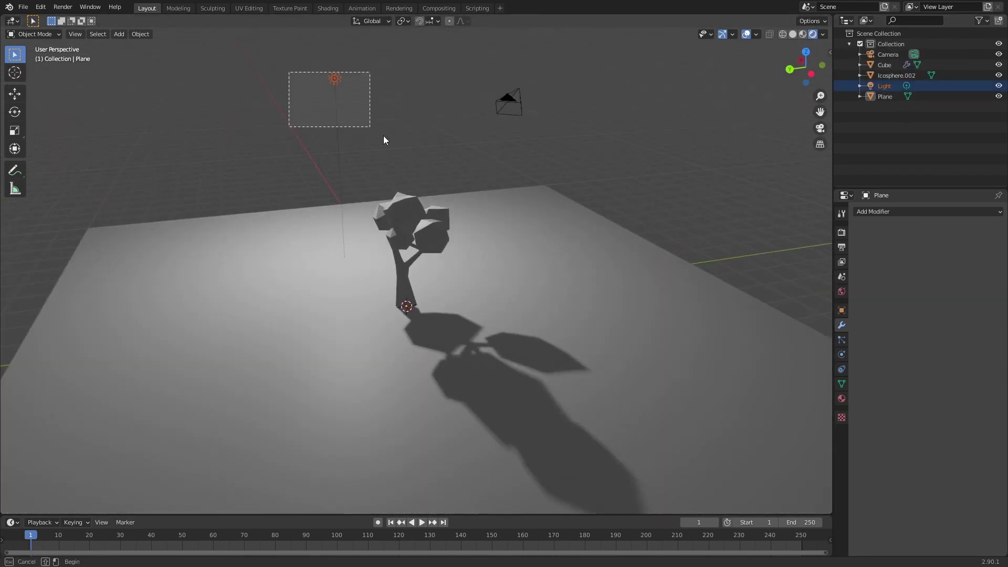
click(334, 80)
mouse_move(271, 50)
mouse_down()
mouse_move(388, 138)
mouse_move(325, 96)
mouse_move(337, 107)
mouse_up()
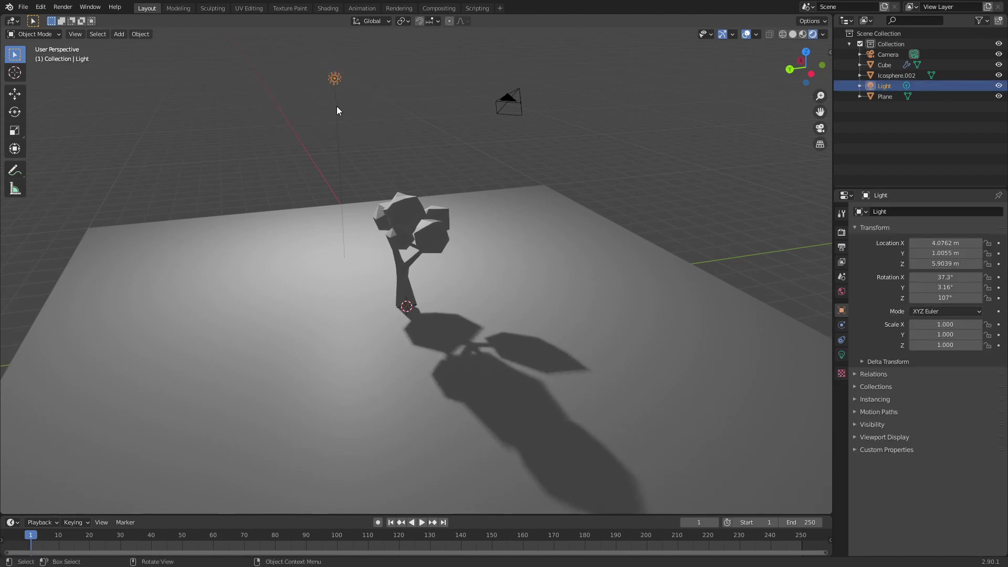
click(842, 354)
click(908, 256)
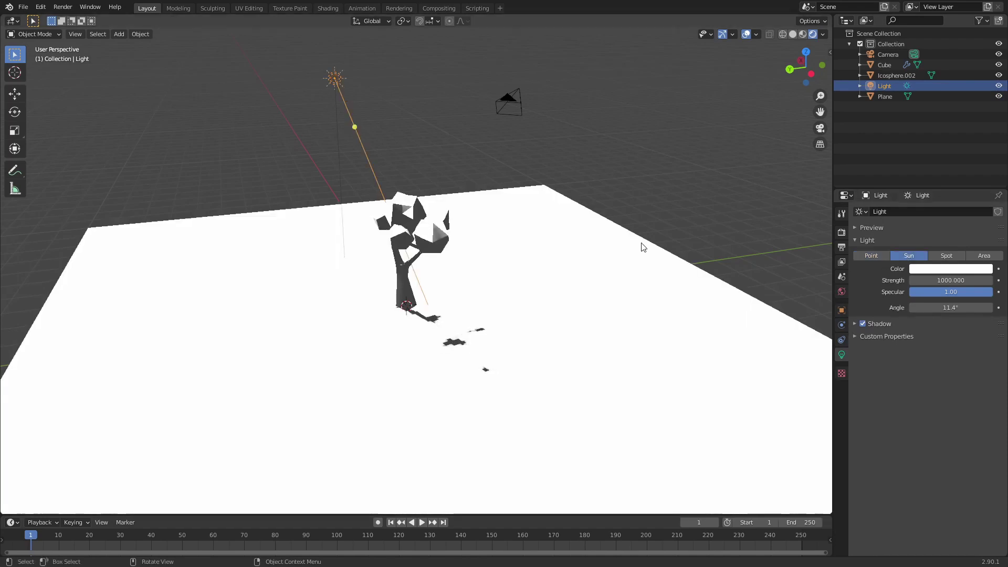
mouse_move(377, 159)
middle_down()
mouse_move(329, 144)
mouse_move(381, 128)
mouse_move(378, 173)
middle_up()
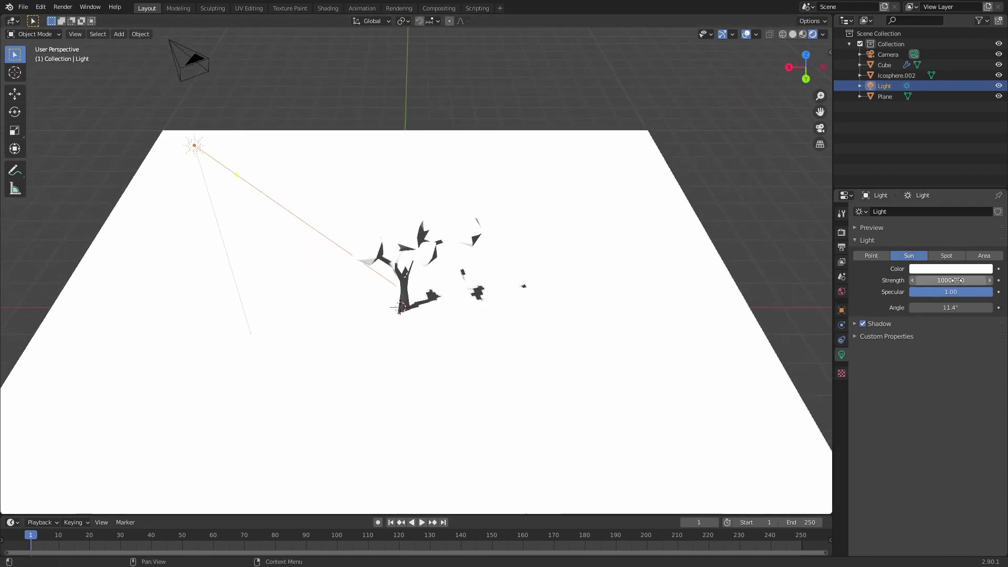
text(5)
key(Return)
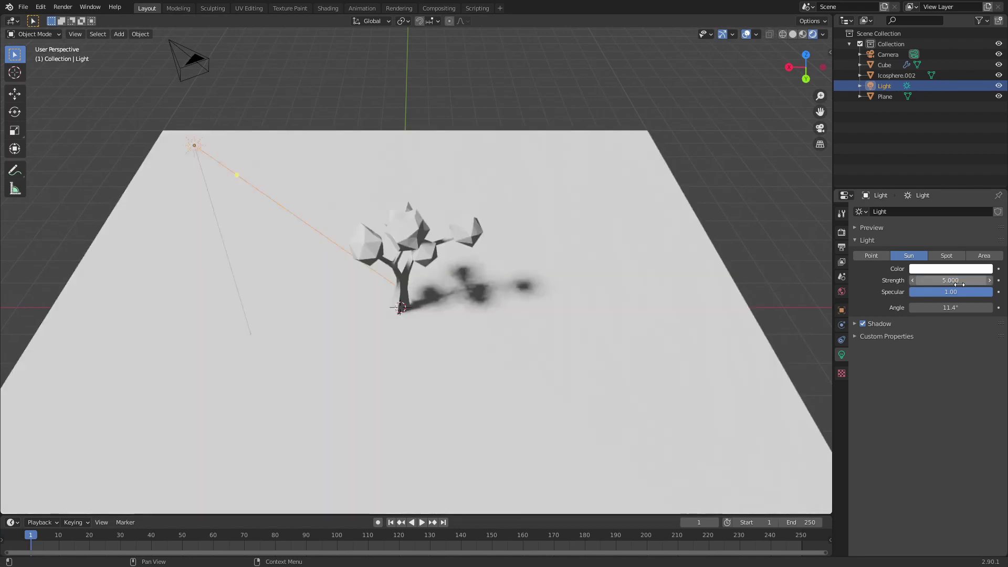
Move the sun light up and away from the tree by about 3.61 m in X, -2.89 m in Y and 5.83 m in Z
middle_drag(439, 229, 447, 209)
scroll(423, 221, up, 4)
scroll(475, 219, down, 4)
click(266, 227)
middle_drag(266, 232, 266, 255)
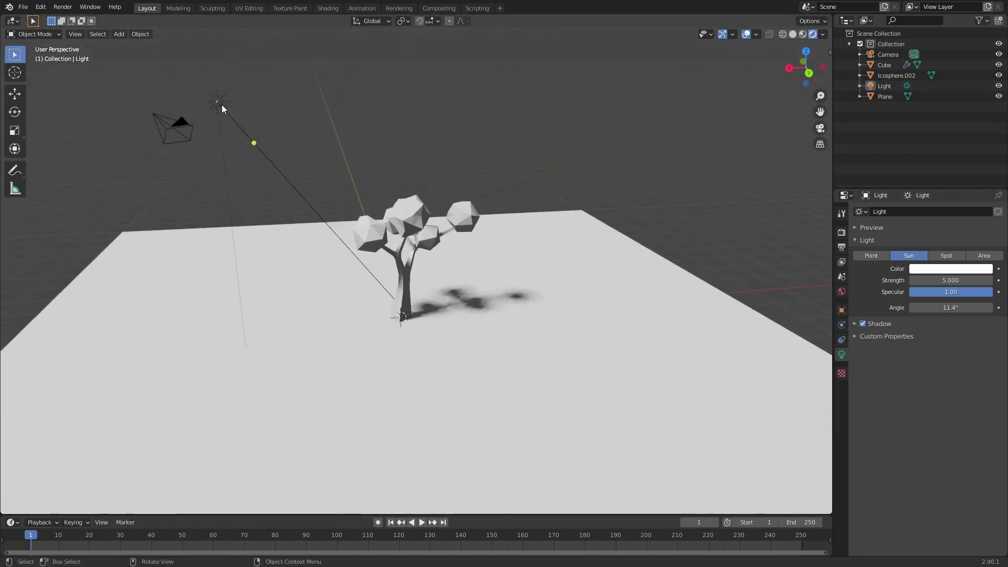
click(222, 105)
scroll(256, 164, down, 4)
key(g)
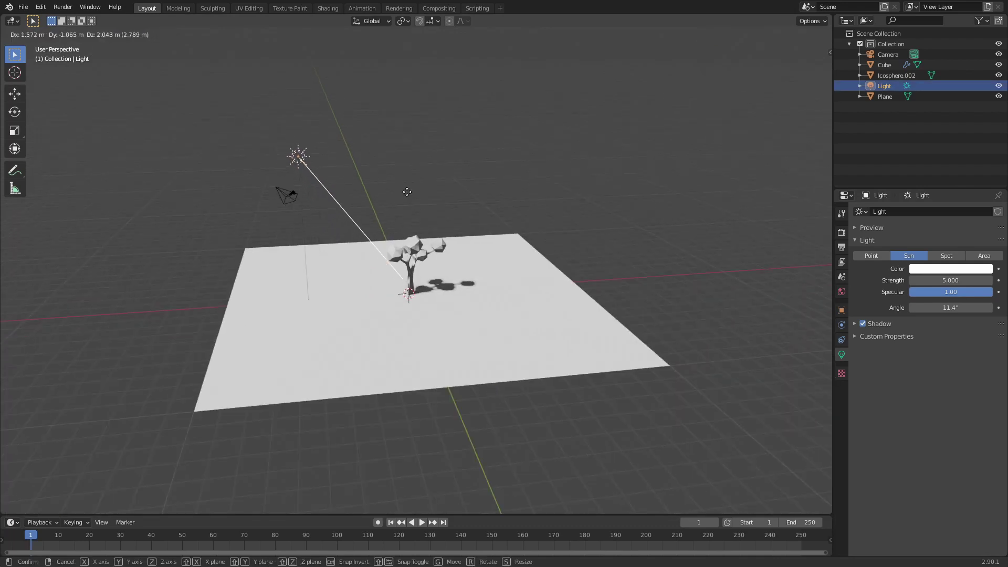
click(503, 284)
Move the sun light another 1.63 m in X, -2.06 m in Y and 2.41 m in Z, and slightly adjust its direction
middle_drag(502, 286, 504, 308)
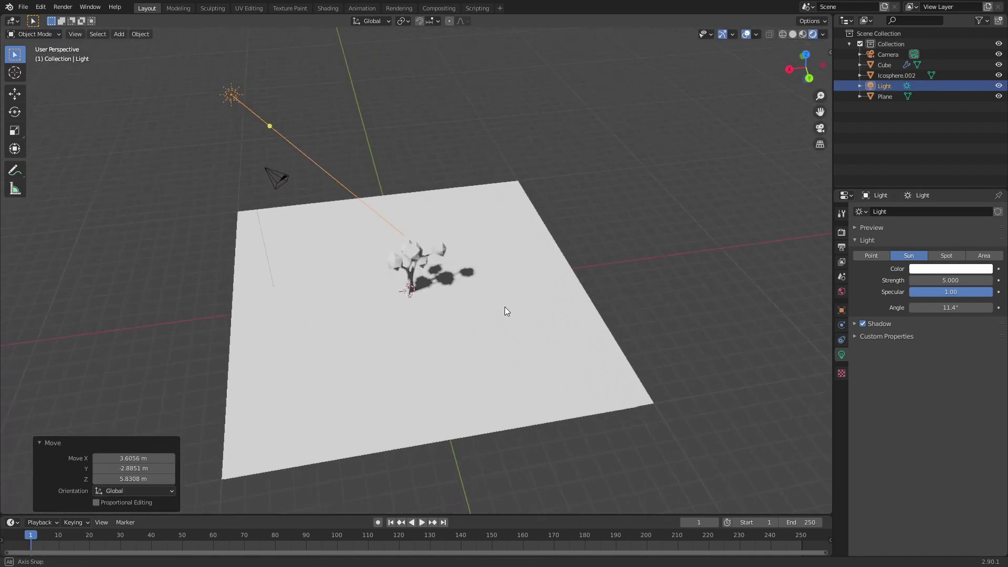
key(g)
click(405, 122)
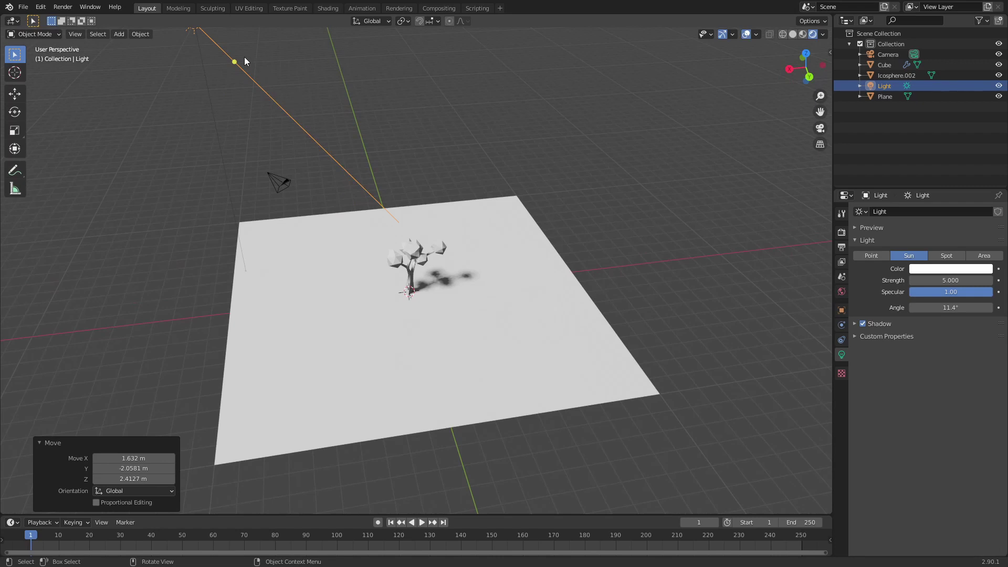
drag(237, 66, 232, 69)
click(219, 34)
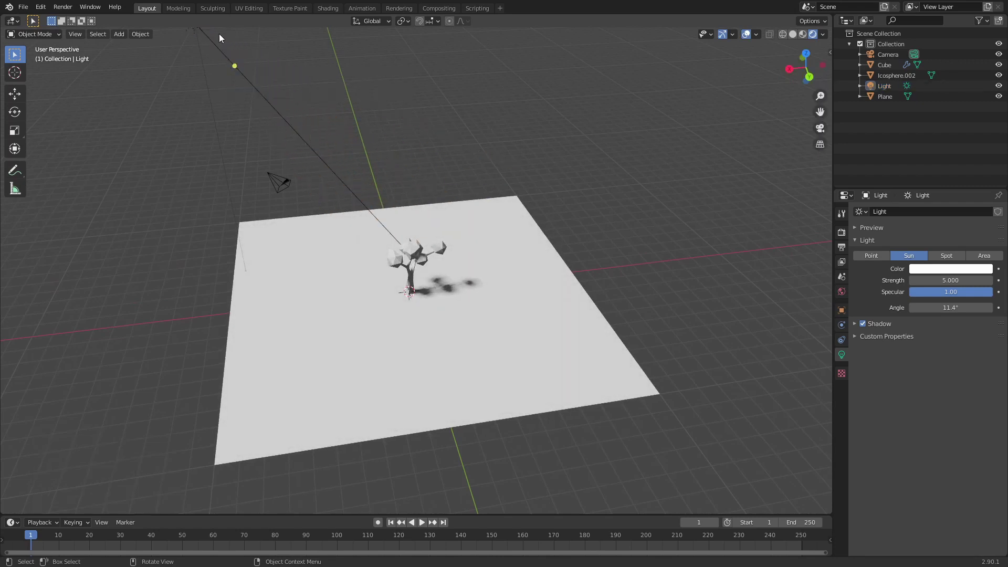
Give the ground plane a new material with a dark green base colour (H 0.331, S 0.931, V 0.467)
middle_drag(326, 117, 575, 303)
scroll(405, 238, up, 5)
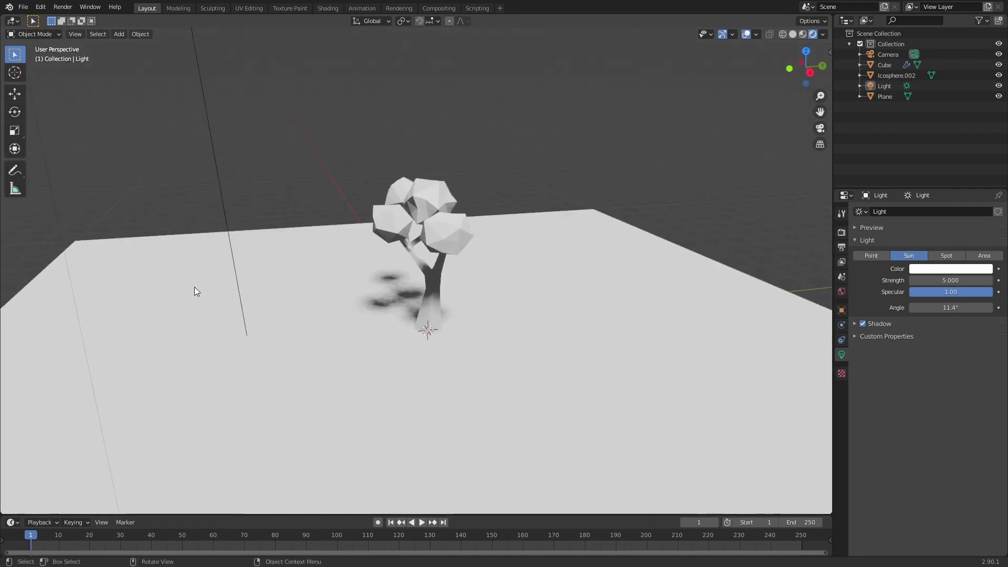
click(561, 314)
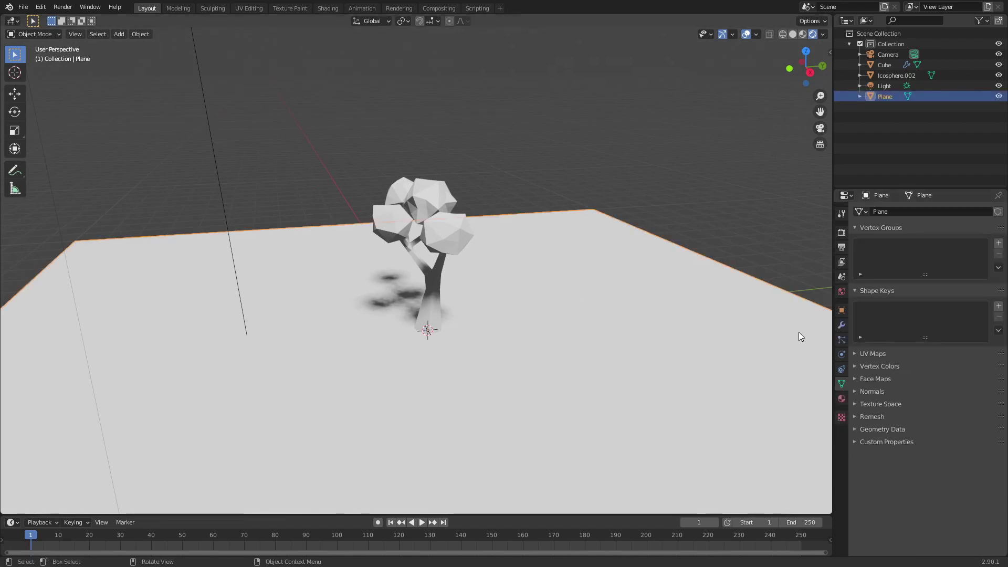
click(842, 398)
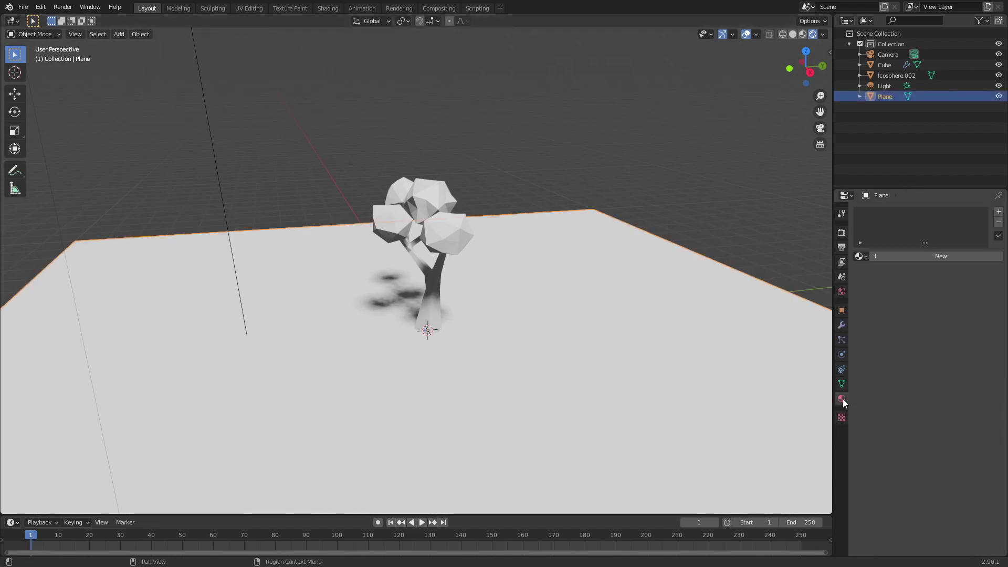
click(906, 257)
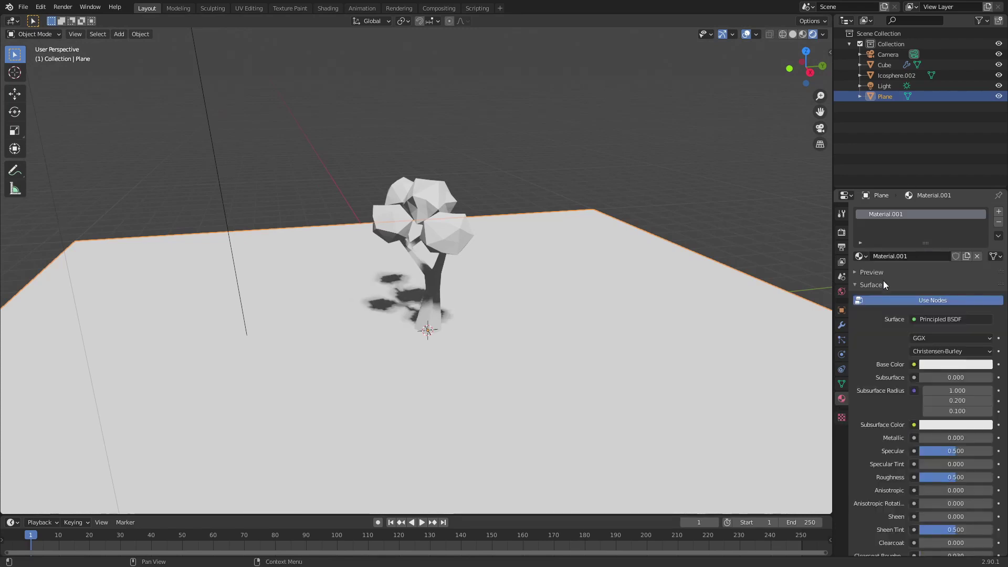
click(949, 365)
drag(919, 244, 914, 241)
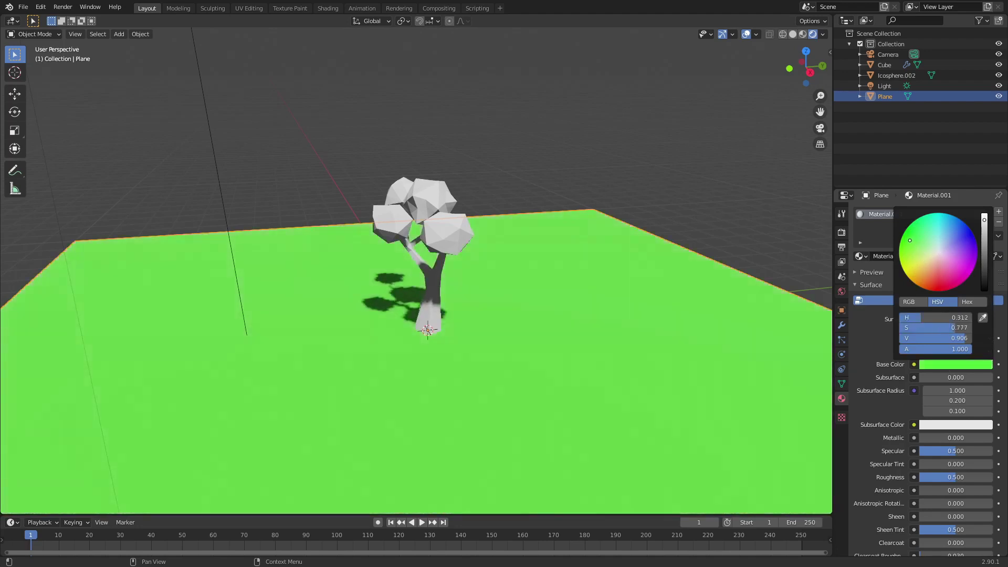
drag(986, 231, 984, 254)
drag(918, 247, 907, 235)
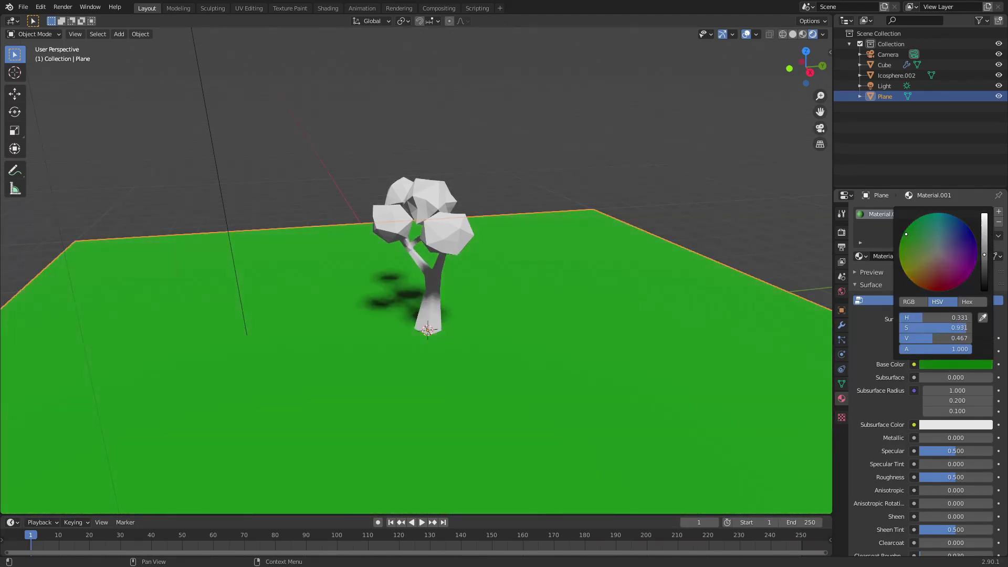
Set the roughness of the ground plane's material to 0.770
click(463, 152)
middle_drag(475, 199, 464, 290)
middle_drag(536, 291, 603, 299)
drag(961, 482, 976, 482)
drag(972, 478, 977, 481)
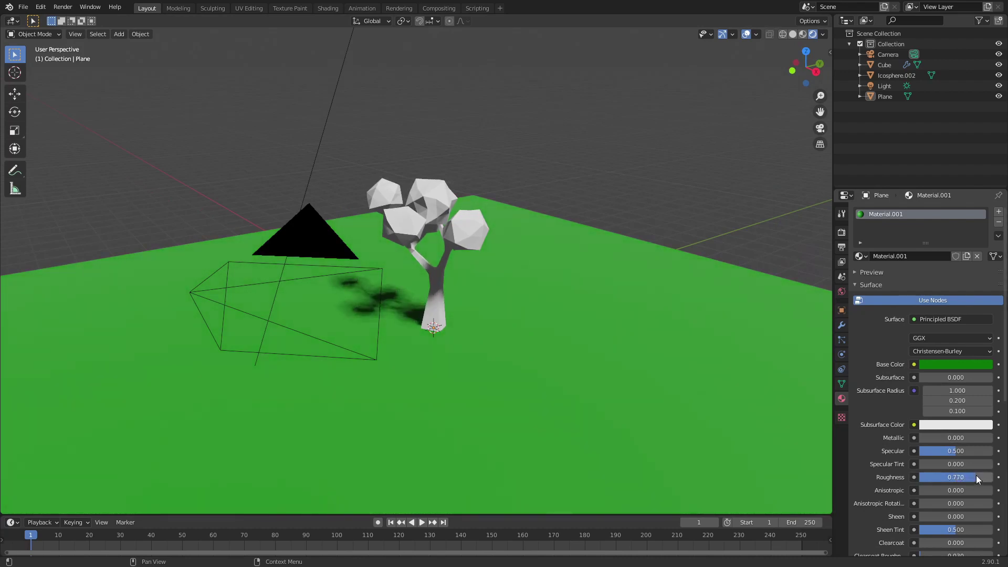
Select the tree trunk and add a second material slot with a new material
scroll(922, 425, down, 3)
middle_drag(682, 325, 484, 286)
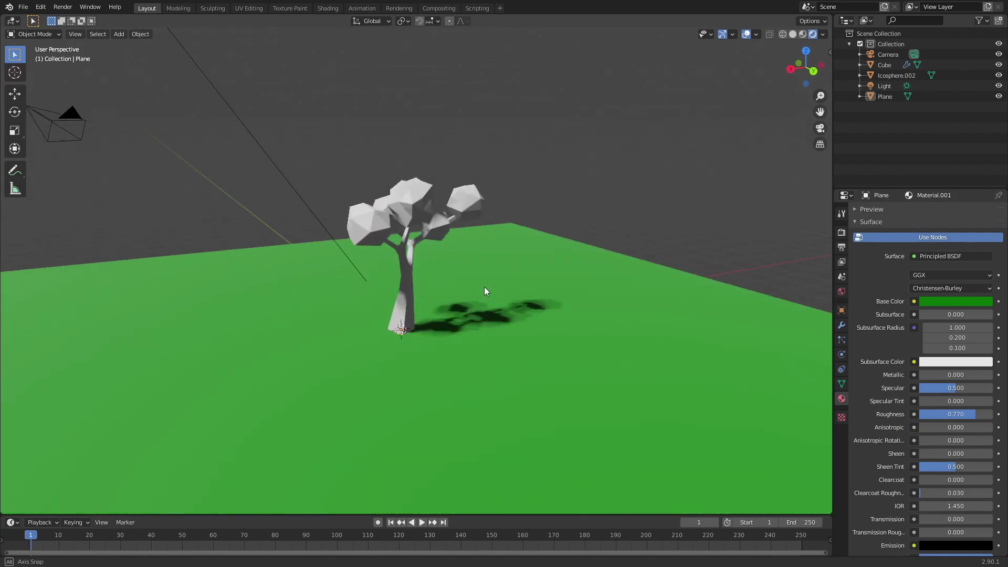
click(532, 293)
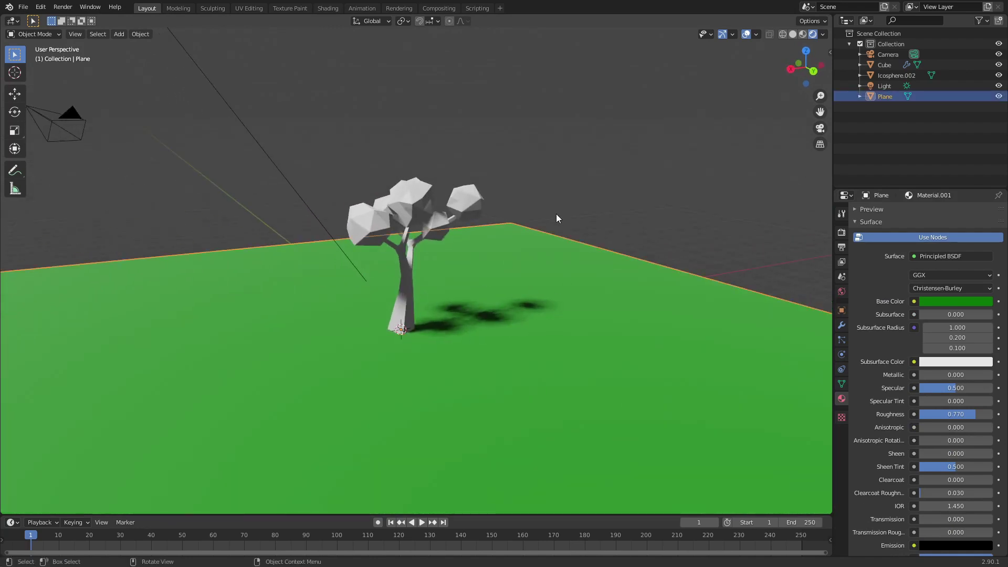
click(401, 284)
scroll(401, 284, up, 4)
mouse_move(401, 285)
middle_down()
mouse_move(417, 261)
mouse_move(382, 267)
mouse_move(415, 288)
middle_up()
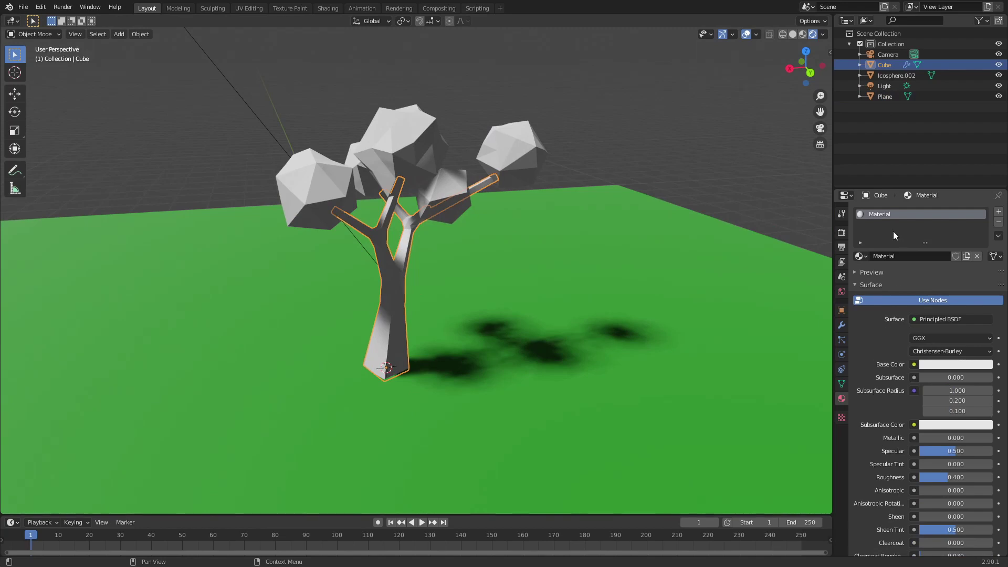
click(999, 215)
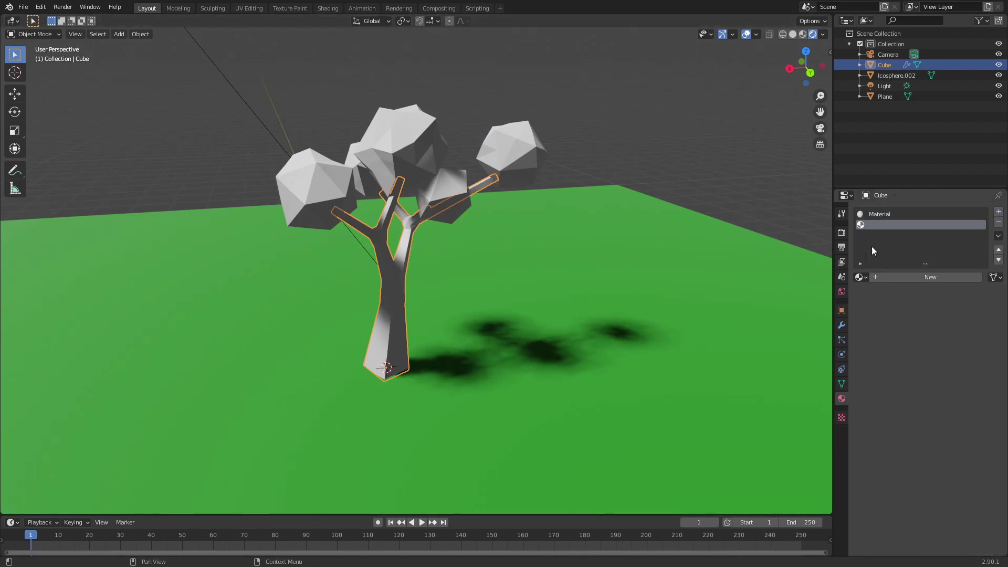
click(915, 280)
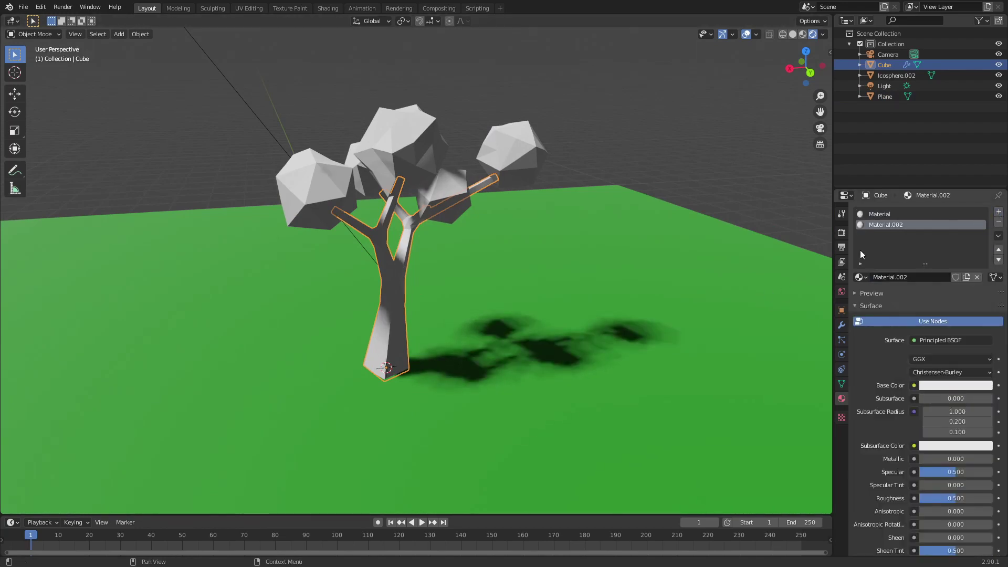
Set the trunk's new material to a brown base colour (H 0.090, S 0.725, V 0.540) and move it to the first material slot
click(955, 386)
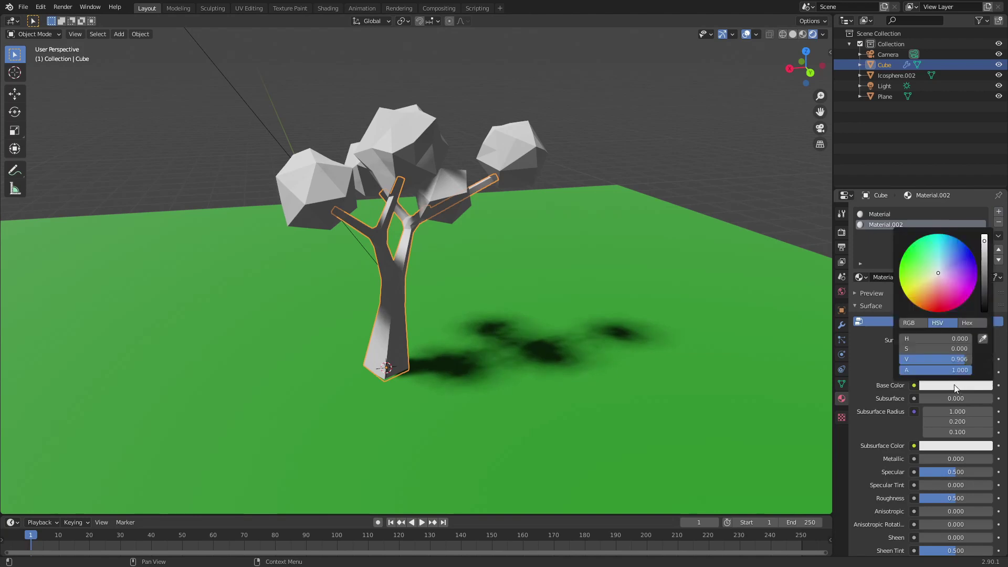
click(926, 293)
drag(984, 240, 984, 270)
drag(923, 285, 923, 297)
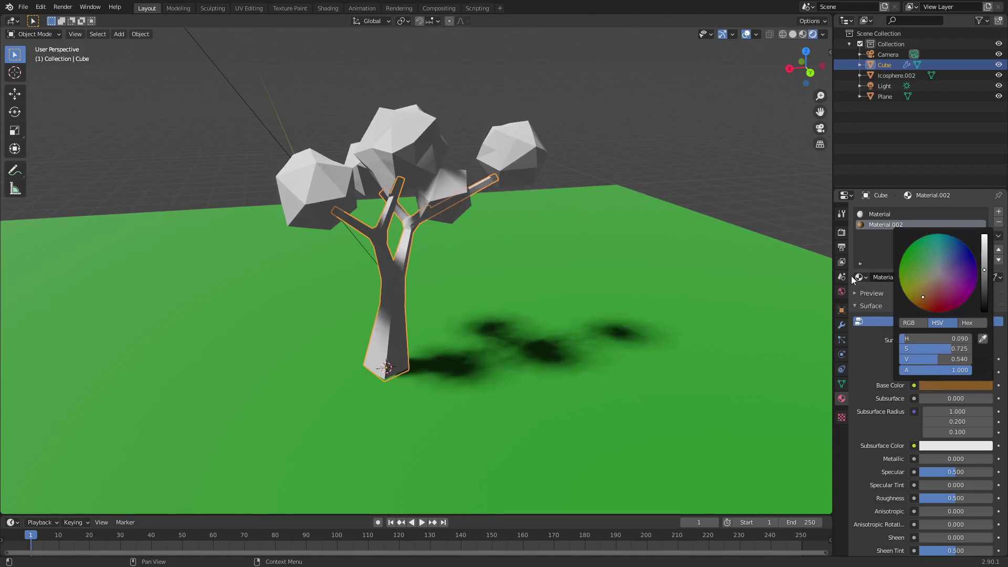
key(Left)
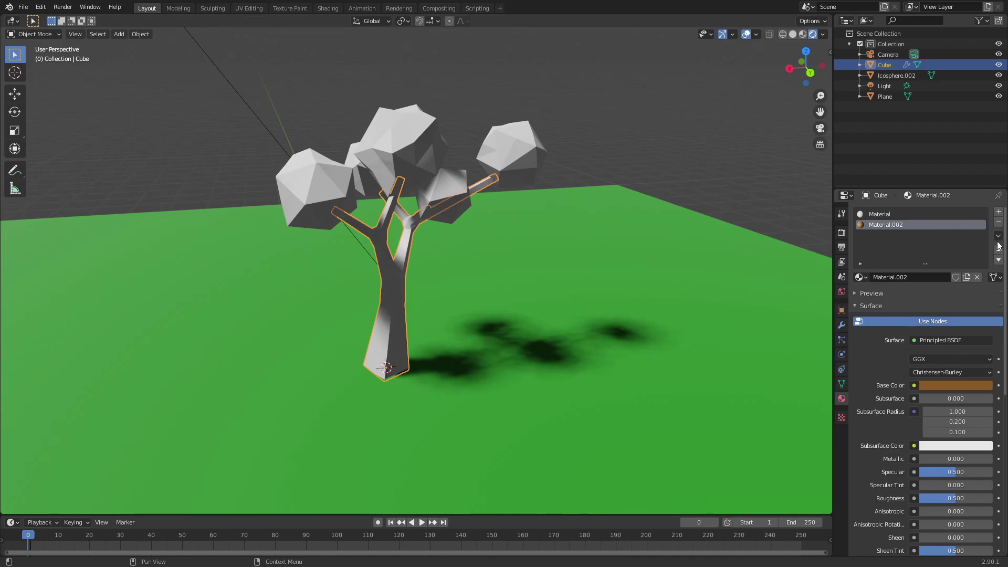
click(998, 249)
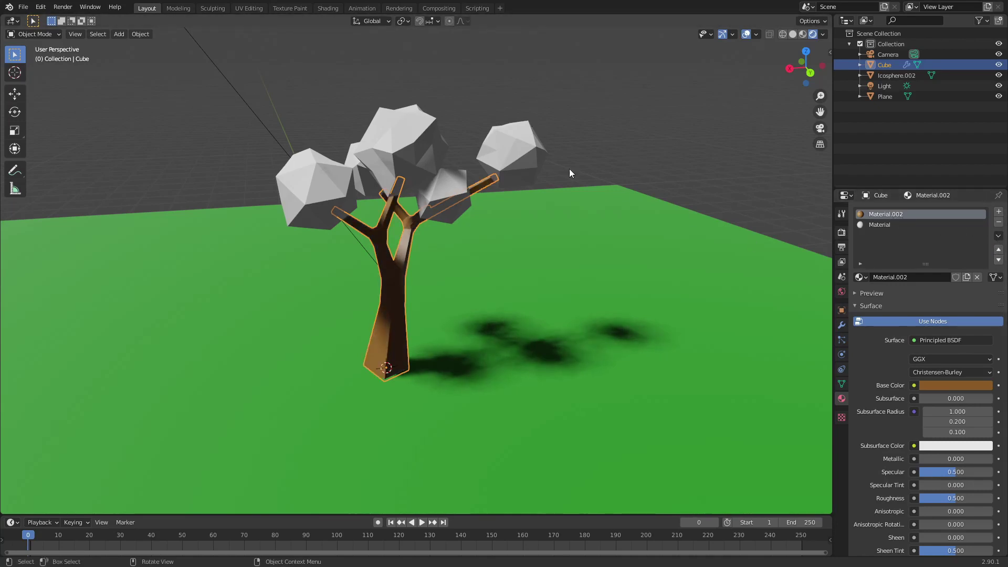
Shift the trunk material's base colour to a slightly redder brown and set its roughness to 0.663
click(946, 383)
drag(923, 297, 924, 300)
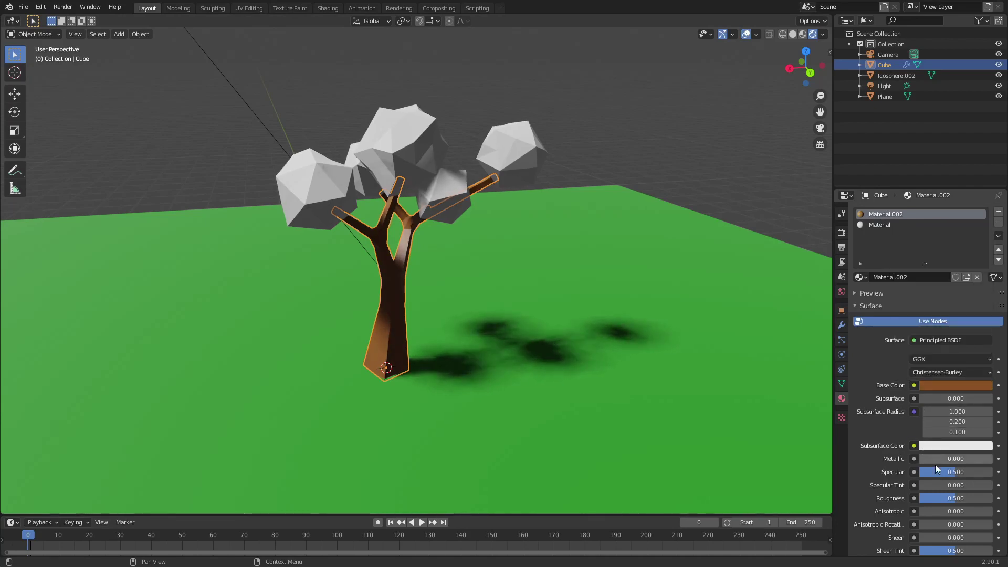
drag(964, 499, 976, 499)
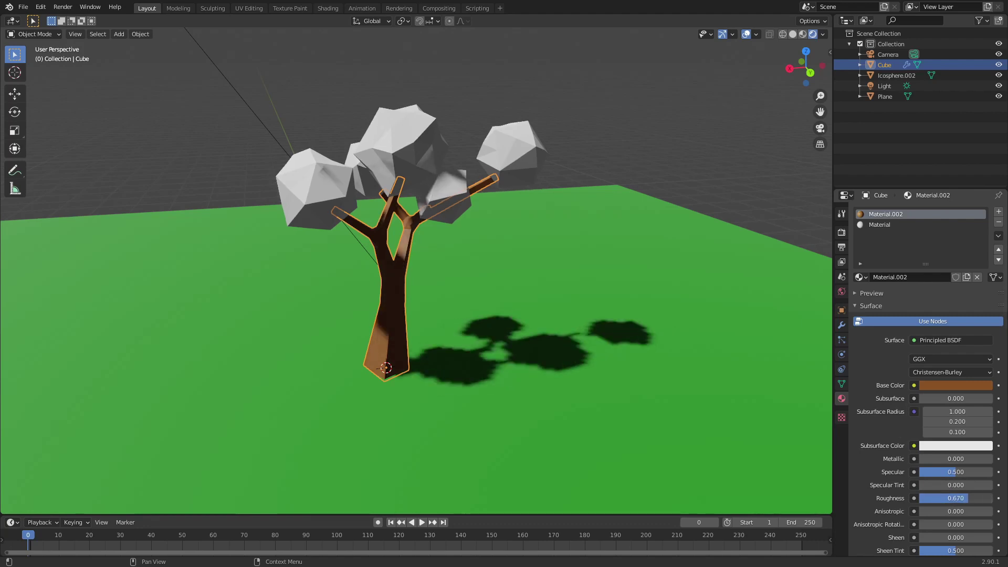
click(579, 122)
Select the foliage object and assign a new material to it
mouse_move(579, 121)
middle_down()
mouse_move(465, 139)
mouse_move(565, 127)
middle_up()
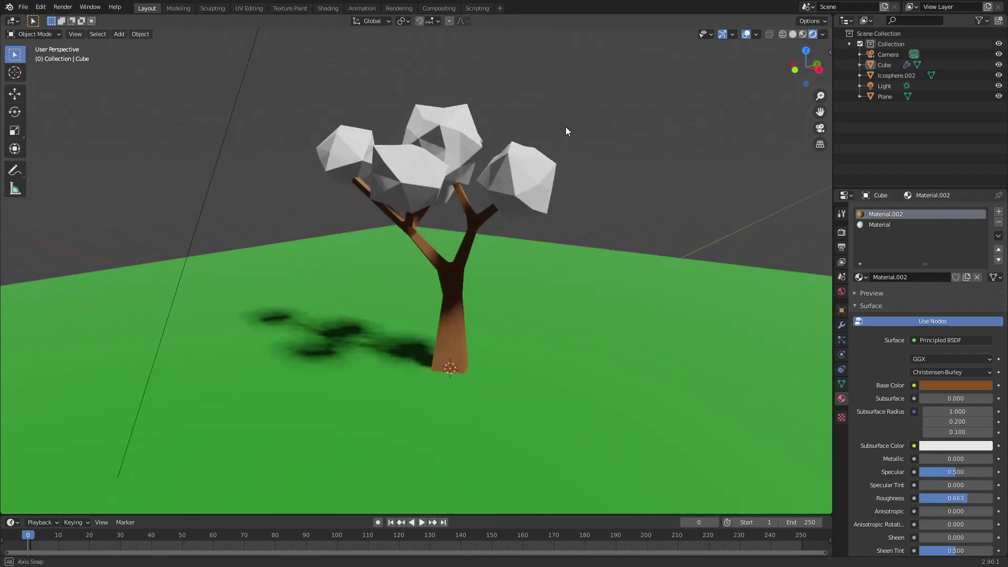
middle_drag(518, 222, 505, 223)
click(525, 175)
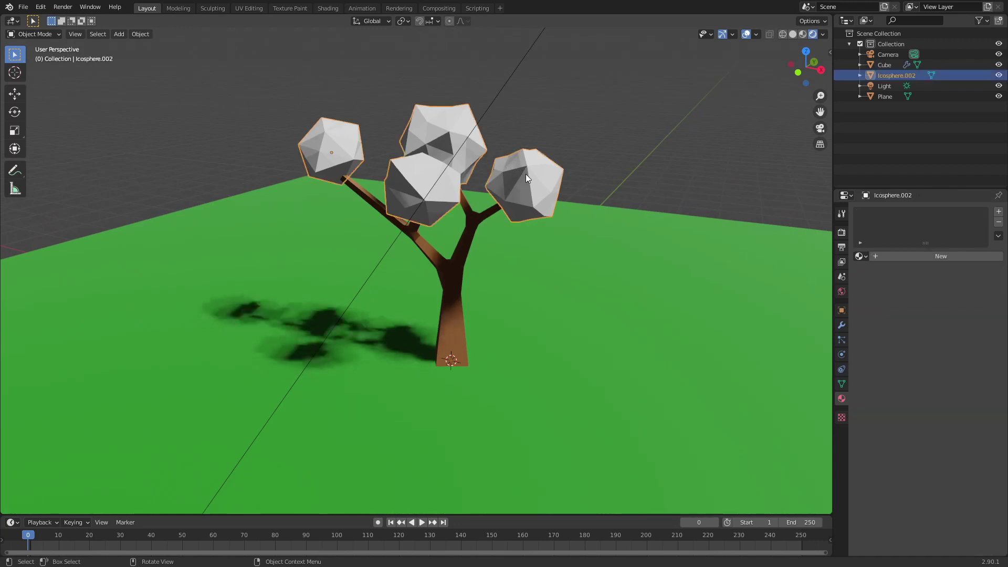
middle_drag(539, 184, 489, 190)
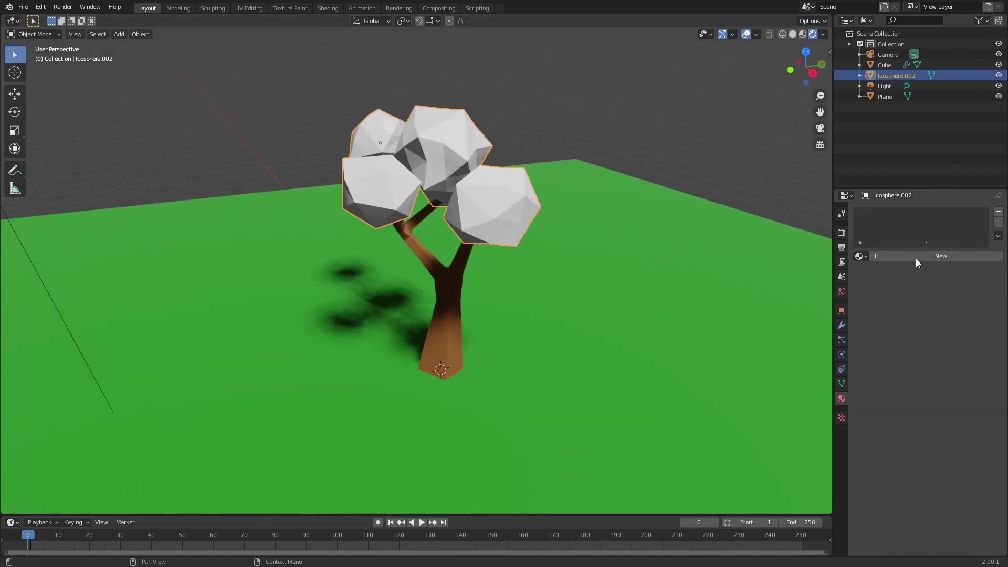
middle_drag(448, 153, 313, 148)
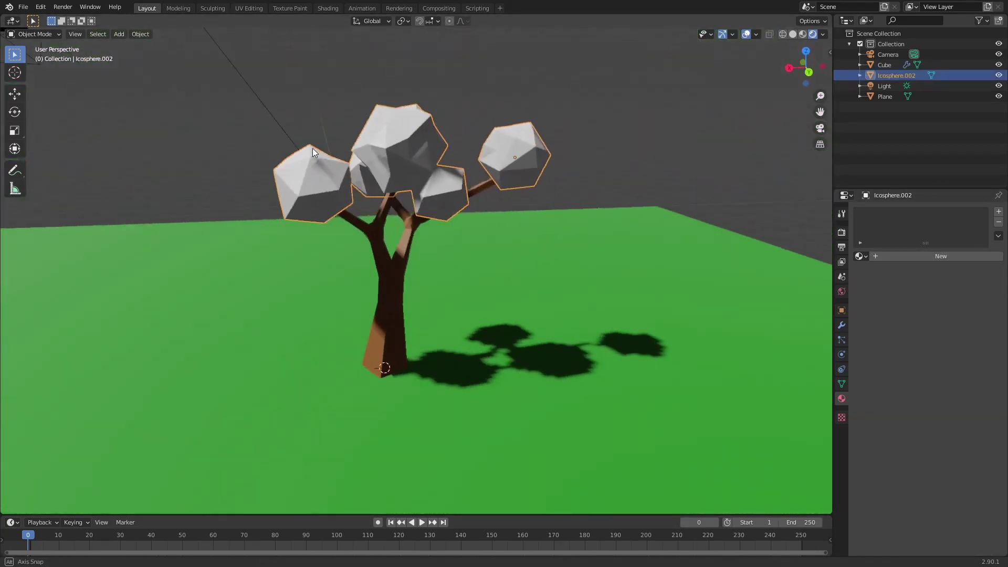
click(911, 257)
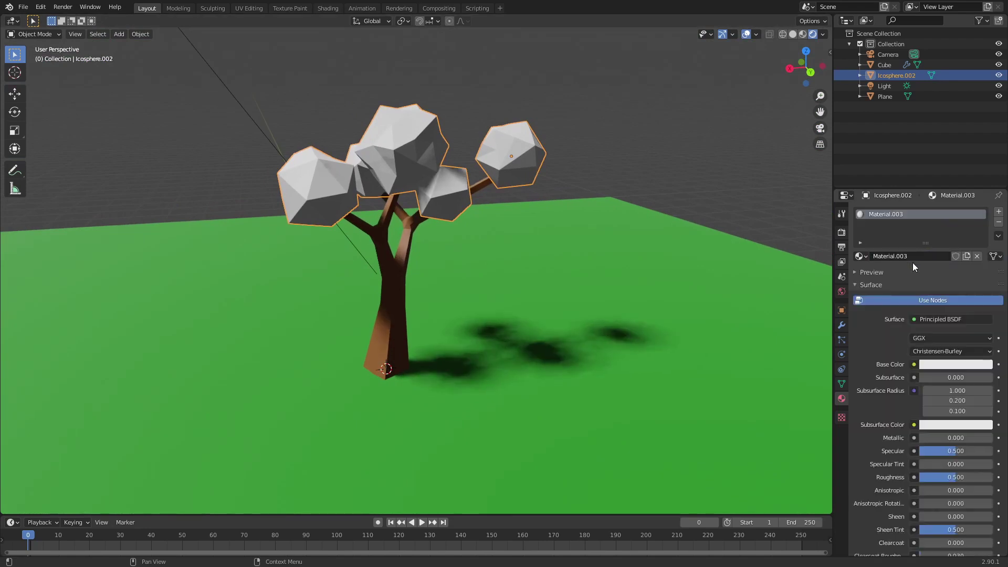
Set the foliage material's base colour to a dark green (H 0.344, S 0.770, V 0.393)
click(966, 364)
drag(939, 218, 905, 231)
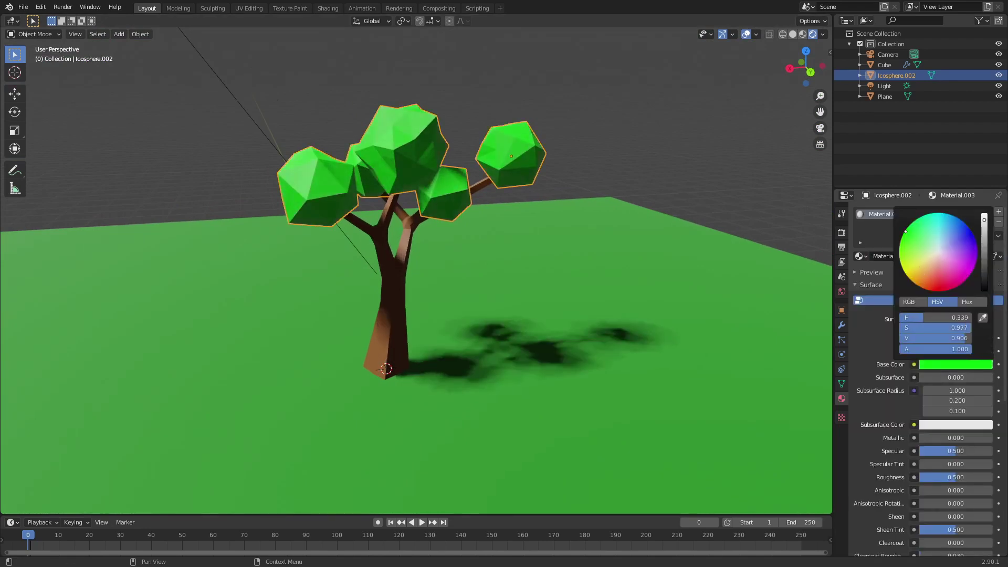
drag(985, 223, 985, 248)
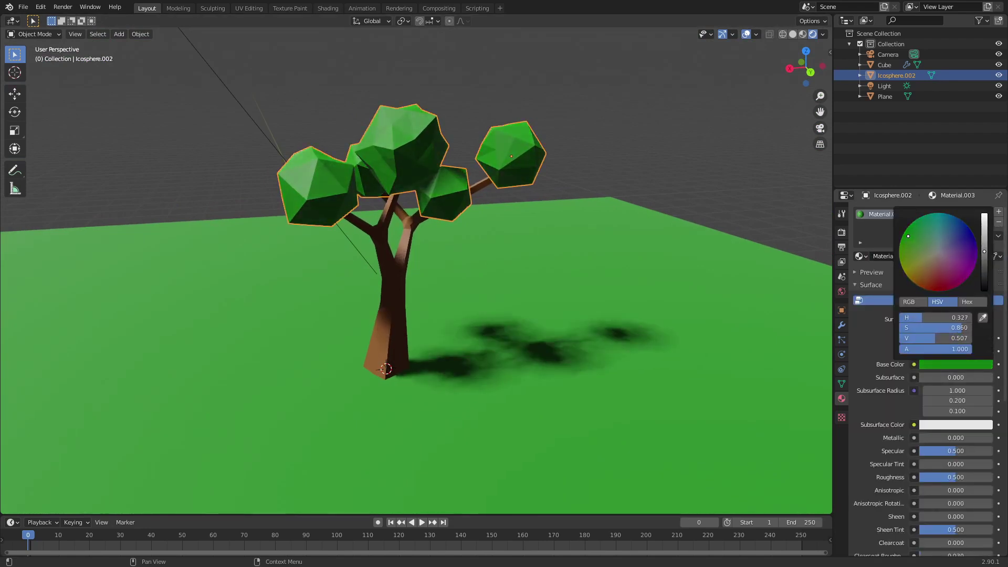
click(944, 367)
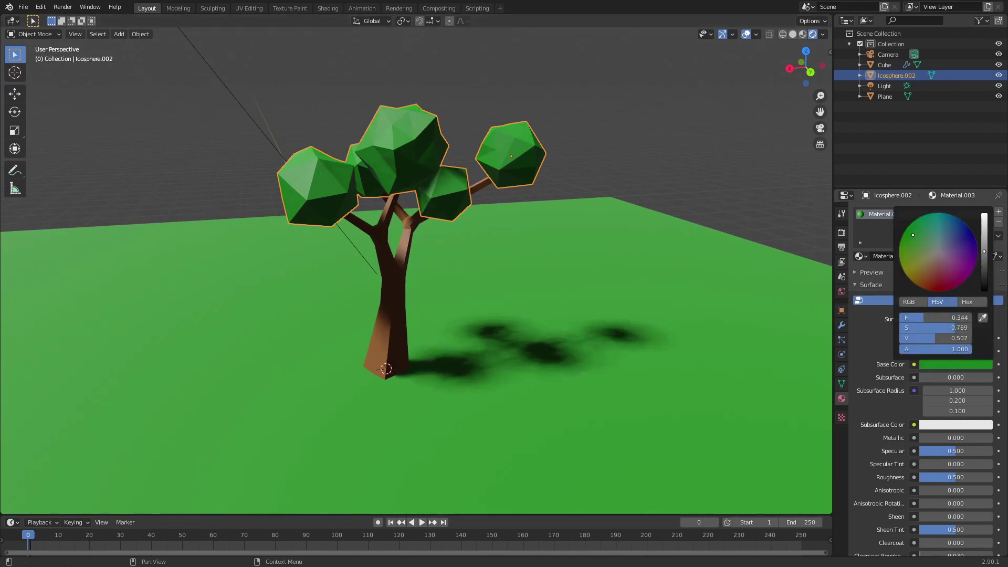
drag(984, 251, 985, 266)
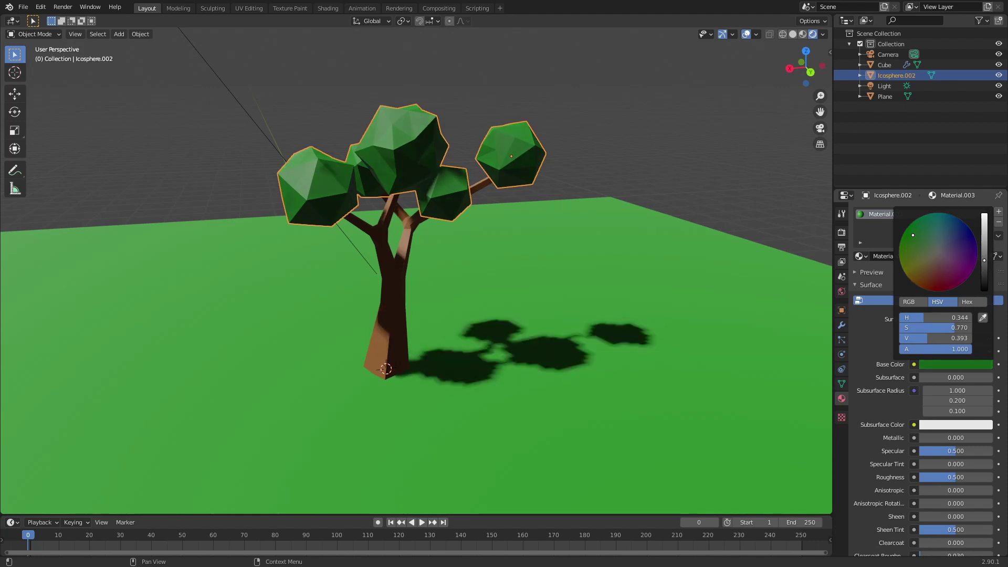
click(459, 123)
Increase the roughness of the foliage material
middle_drag(459, 123, 310, 159)
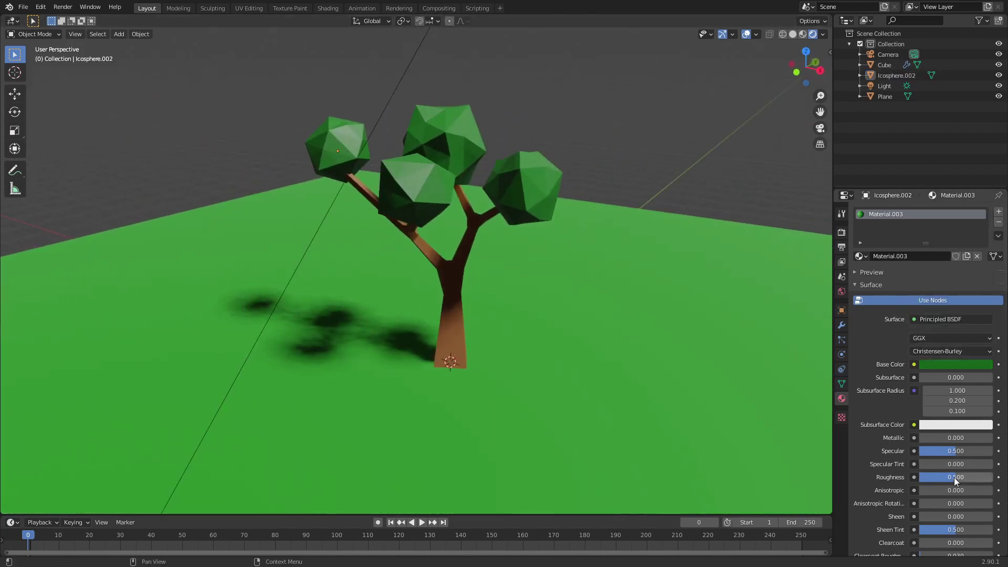
drag(956, 481, 974, 480)
middle_drag(538, 129, 562, 171)
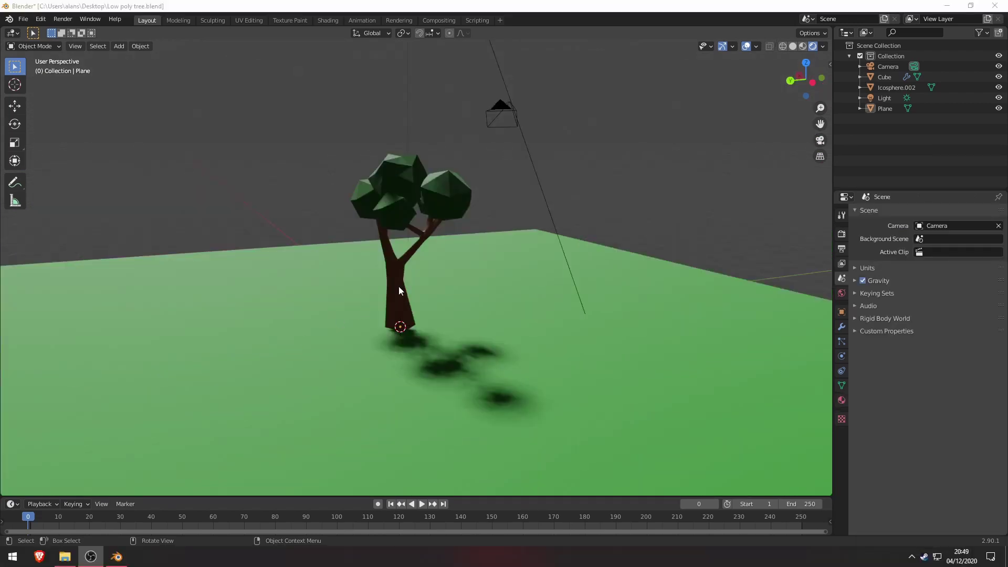
Subdivide the ground plane's mesh with 10 cuts in Edit Mode
click(637, 284)
middle_drag(637, 283, 516, 301)
scroll(516, 302, down, 2)
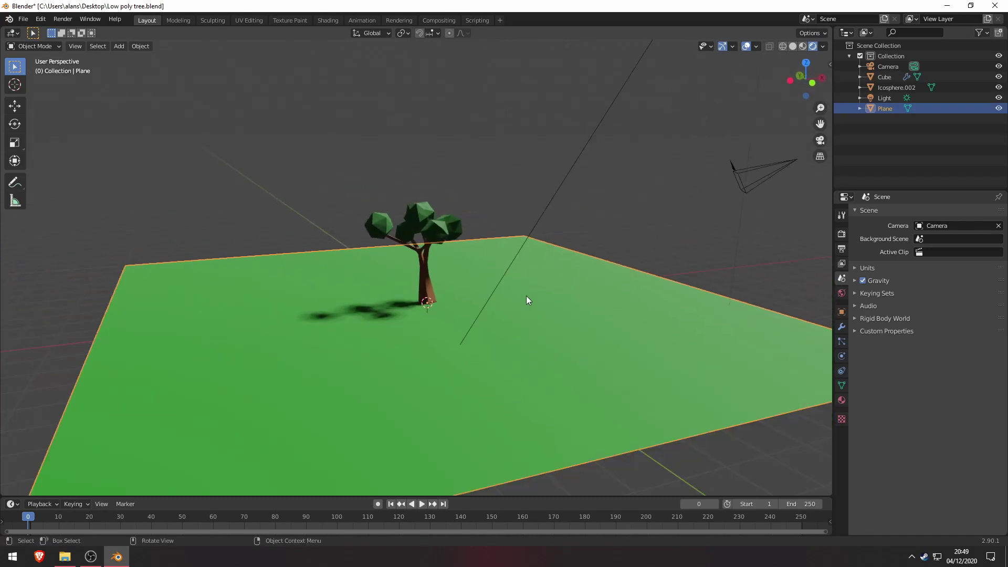
key(Tab)
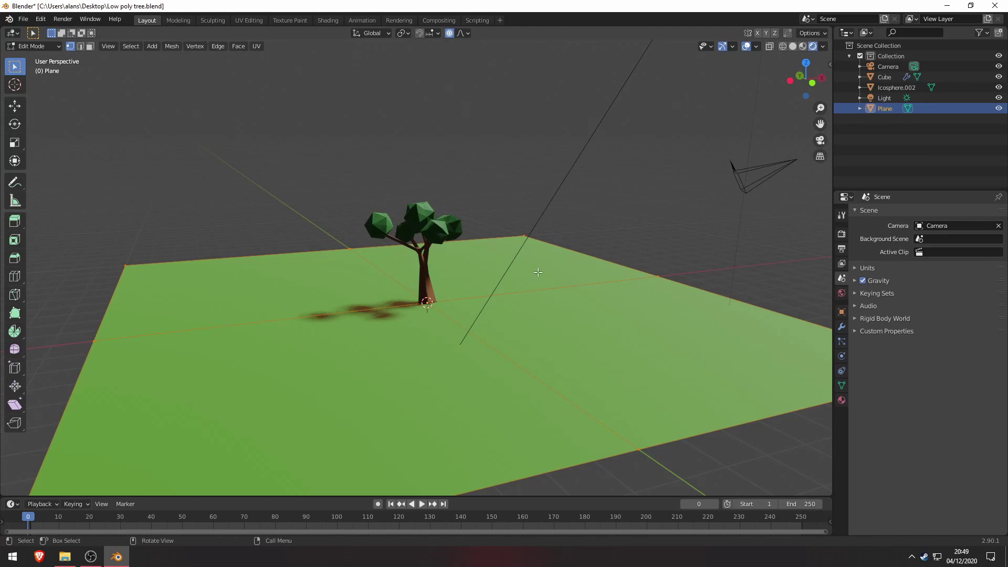
right_click(538, 272)
click(538, 272)
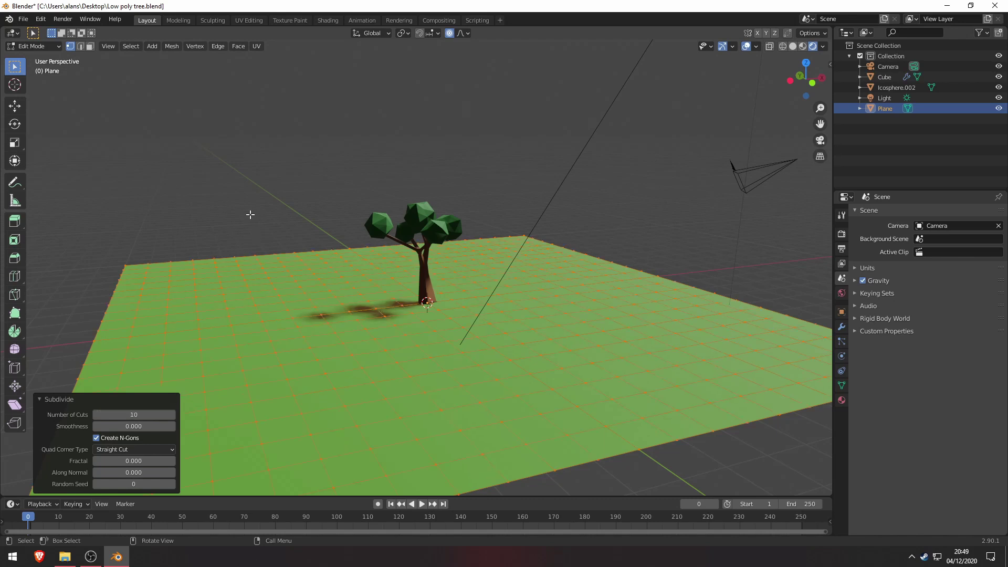
Raise a single ground vertex beside the tree about 0.81 m in Z, using smooth proportional editing with a size of about 2.85
key(alt+a)
middle_drag(570, 282, 540, 283)
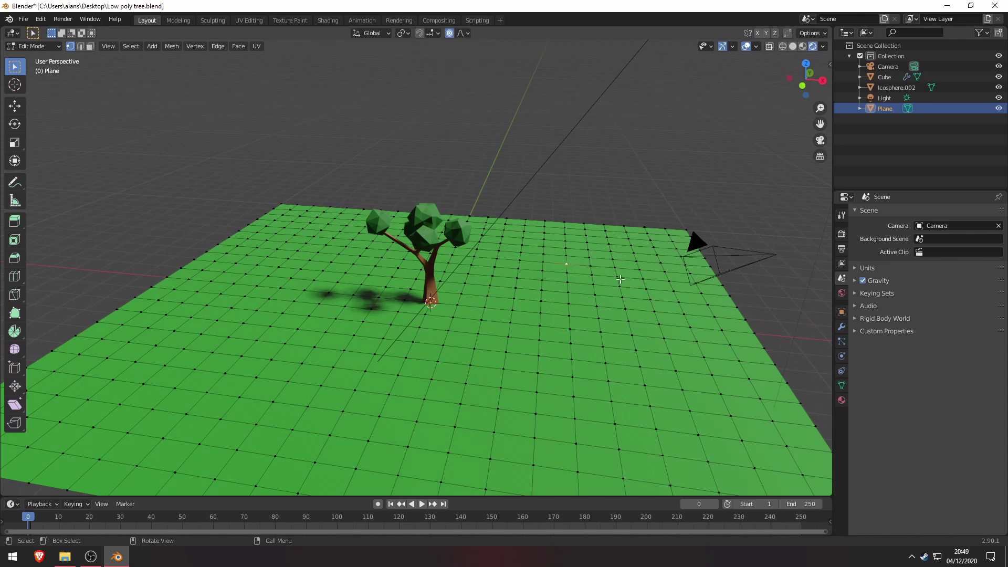
middle_drag(619, 280, 578, 269)
key(g)
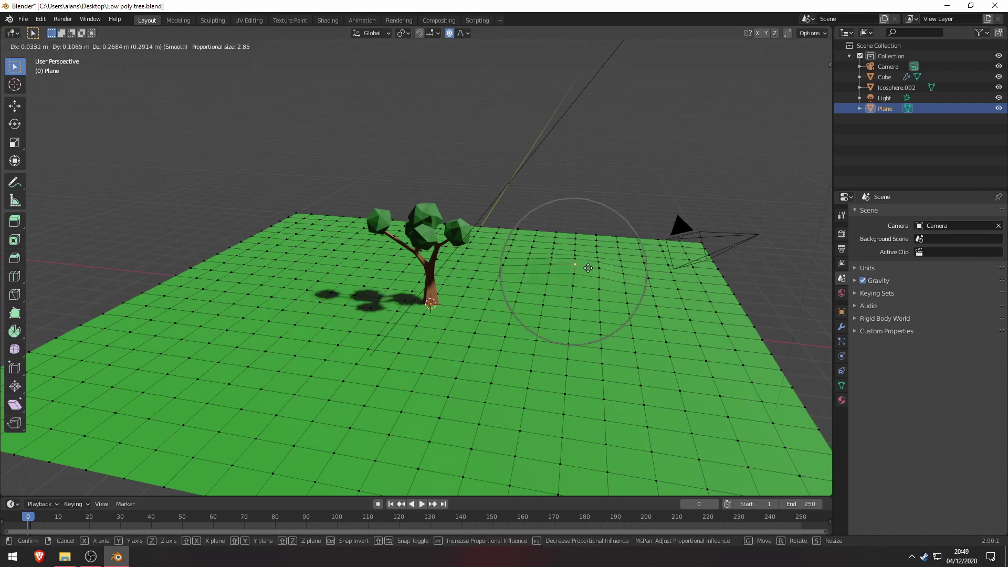
click(585, 255)
middle_drag(584, 301, 591, 262)
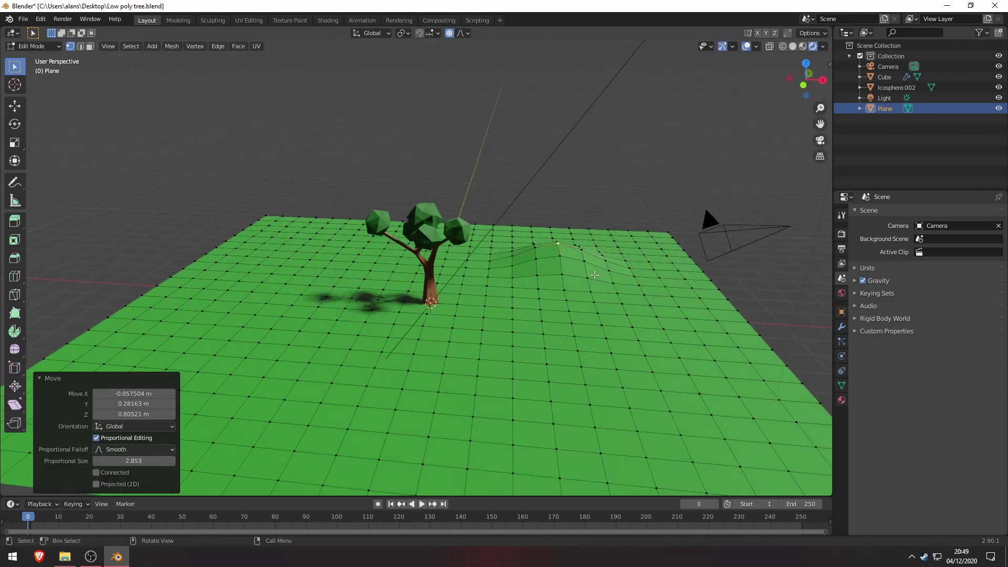
Raise ground vertices in front of the first bump using smooth proportional editing to form a second broad hill
click(592, 260)
key(g)
click(593, 259)
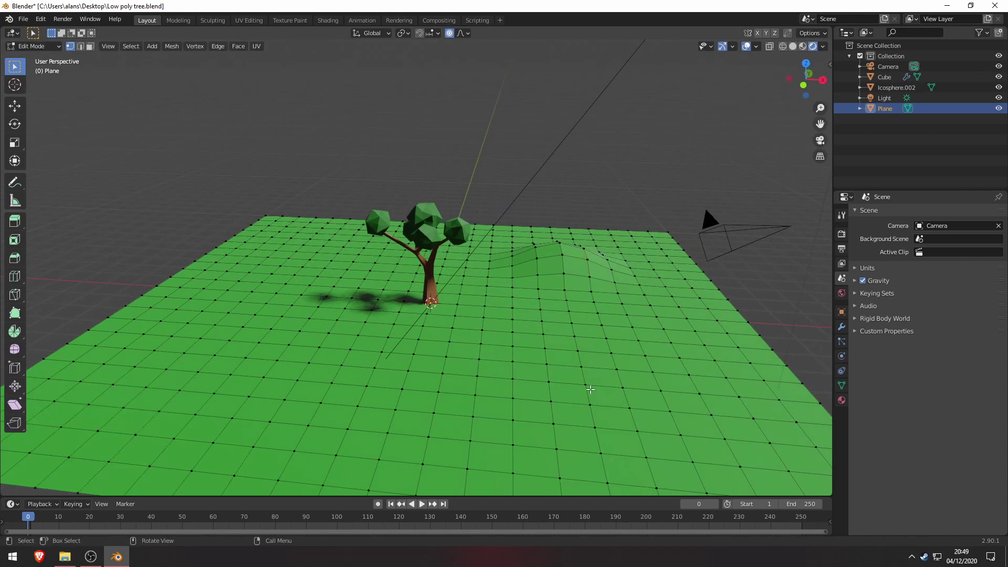
middle_drag(591, 360, 609, 336)
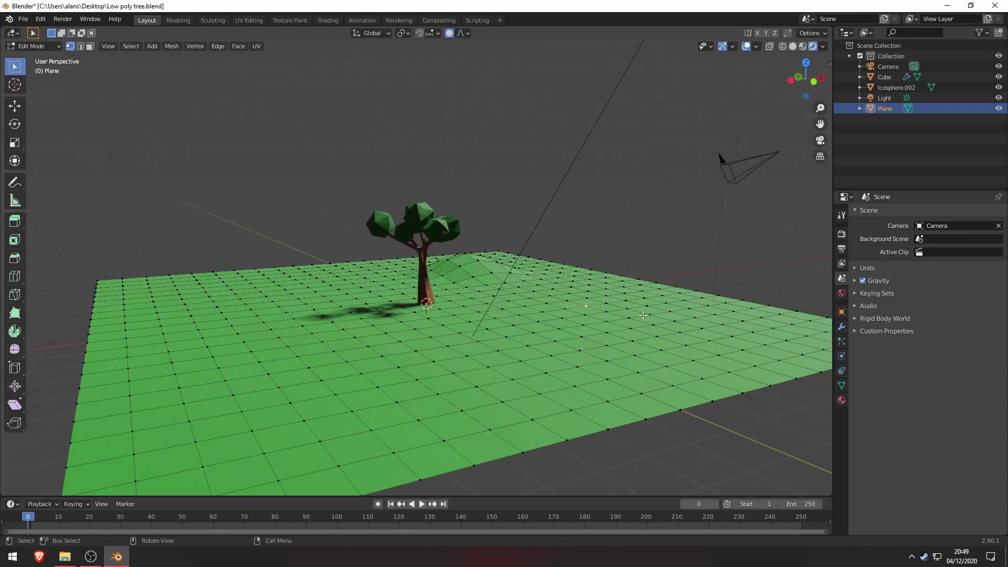
key(g)
click(644, 300)
click(653, 231)
middle_drag(518, 375, 488, 398)
key(g)
click(505, 403)
Raise a ground vertex on the shadow side of the tree with proportional editing to form a low mound
click(287, 333)
key(g)
click(279, 336)
key(g)
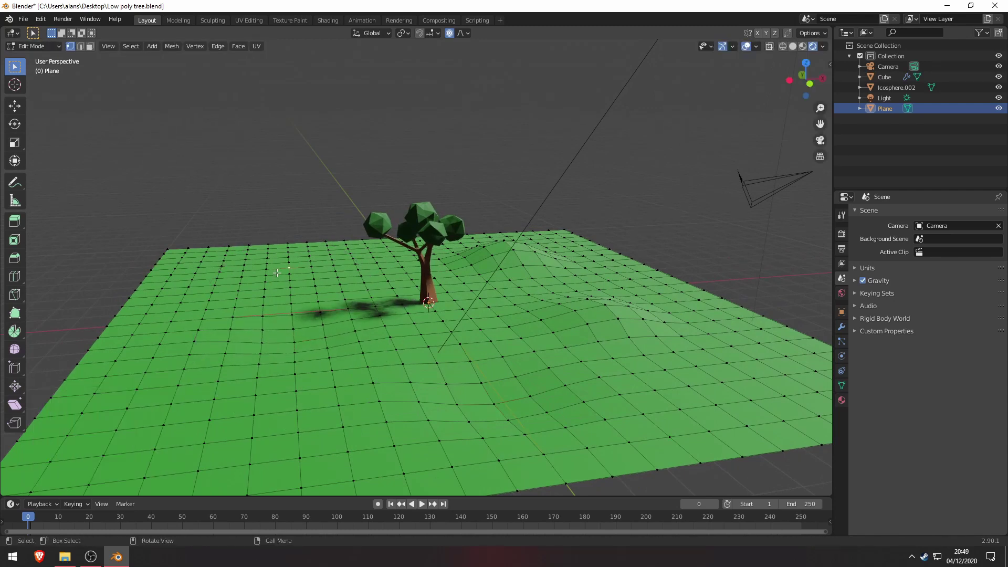
click(250, 289)
Raise a ground vertex slightly near the plane's edge on the camera side of the tree using proportional editing
middle_drag(250, 289, 224, 293)
click(701, 297)
key(g)
click(704, 288)
Raise a vertex on the shadow side about 0.42 m in Z, and again about 0.58 m with a proportional size of about 6.1
click(225, 293)
key(g)
click(240, 319)
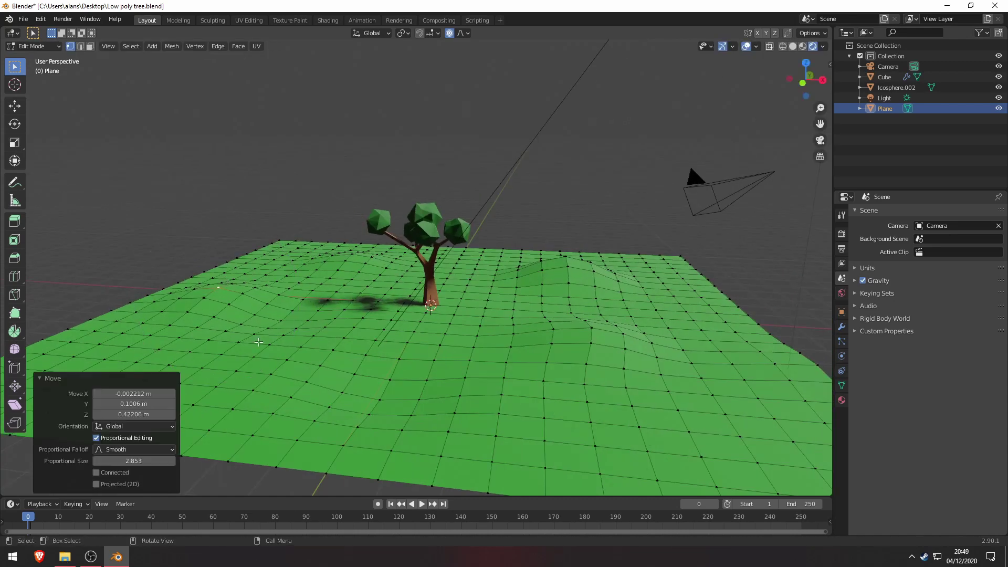
key(g)
scroll(307, 296, down, 6)
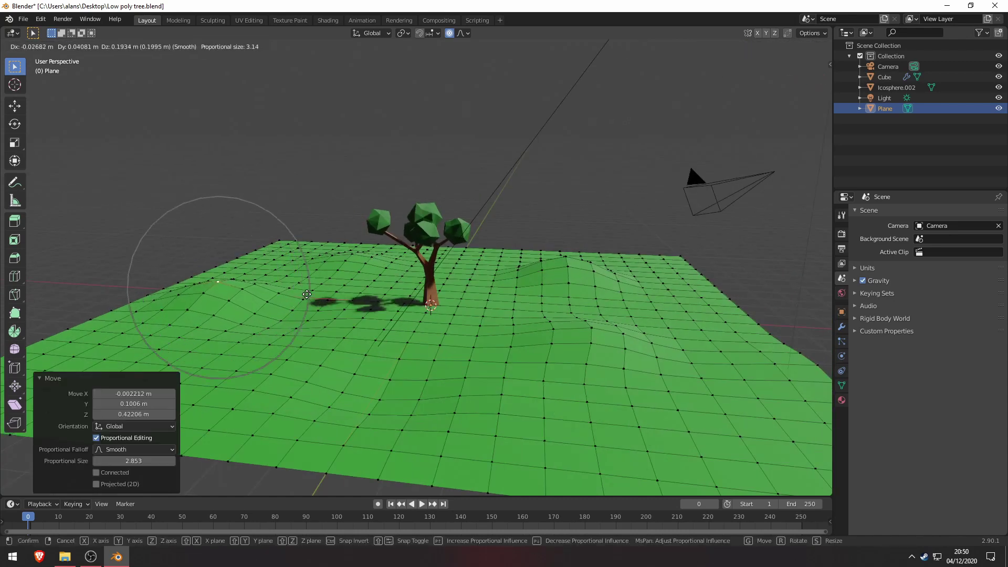
scroll(307, 291, down, 2)
click(306, 283)
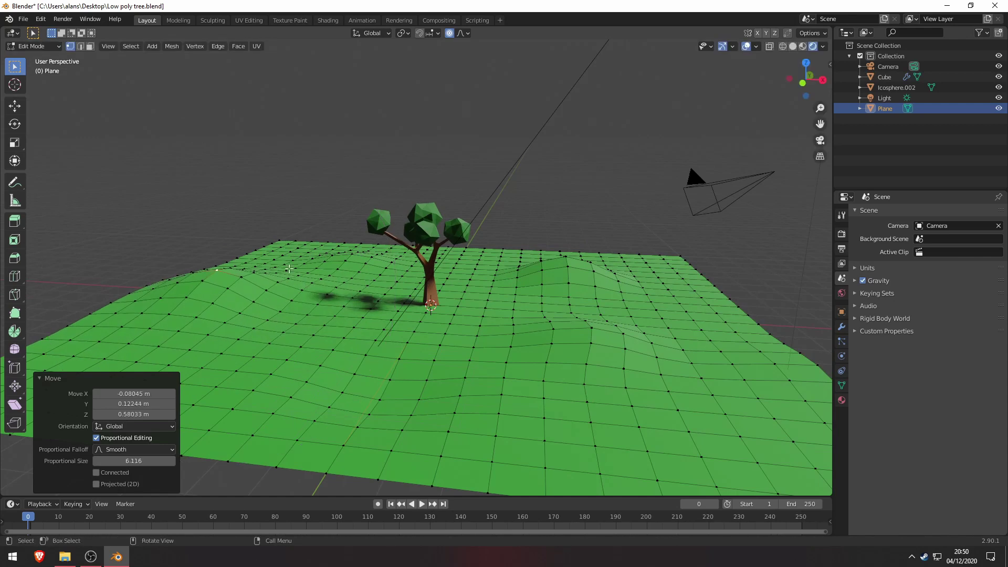
Raise the same hill further, using a smaller proportional editing size to sharpen its peak
key(g)
click(290, 266)
middle_drag(290, 265, 269, 256)
key(g)
scroll(249, 205, up, 12)
click(252, 189)
middle_drag(252, 190, 220, 202)
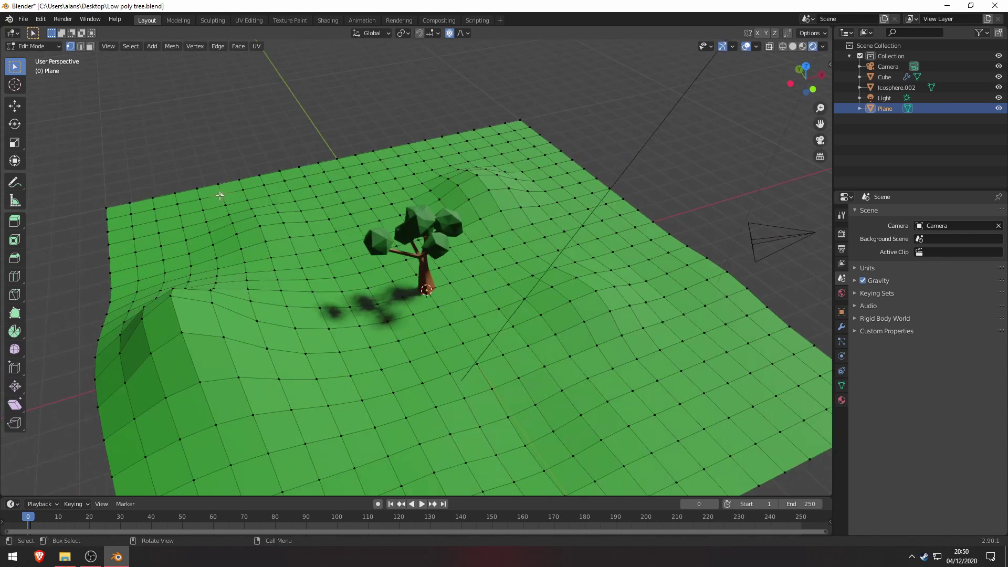
Raise the terrain near its back edge behind the tall hill with a larger proportional editing size
key(g)
scroll(219, 189, down, 10)
click(217, 172)
middle_drag(225, 157, 512, 275)
Raise two more ground vertices slightly with proportional editing to vary the terrain's surface
click(527, 379)
key(g)
click(526, 374)
middle_drag(503, 326, 508, 344)
click(472, 319)
key(g)
click(475, 302)
Raise one more ground vertex with proportional editing and return to Object Mode with nothing selected
middle_drag(467, 292, 477, 315)
click(308, 216)
key(g)
click(316, 208)
click(519, 156)
key(Tab)
click(525, 149)
Try to join the tree's foliage and trunk into a single object
middle_drag(595, 183, 460, 201)
click(428, 232)
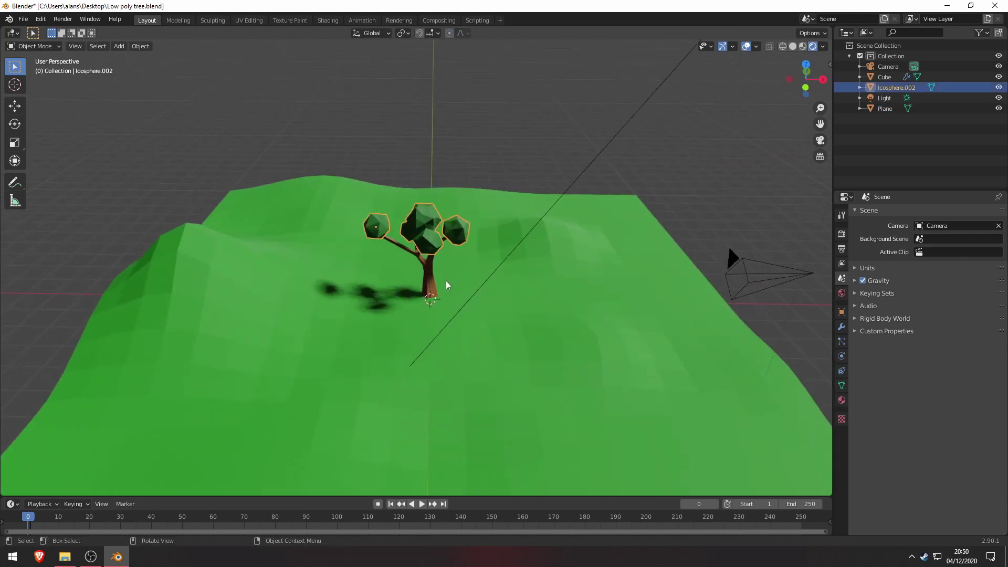
shift+click(435, 281)
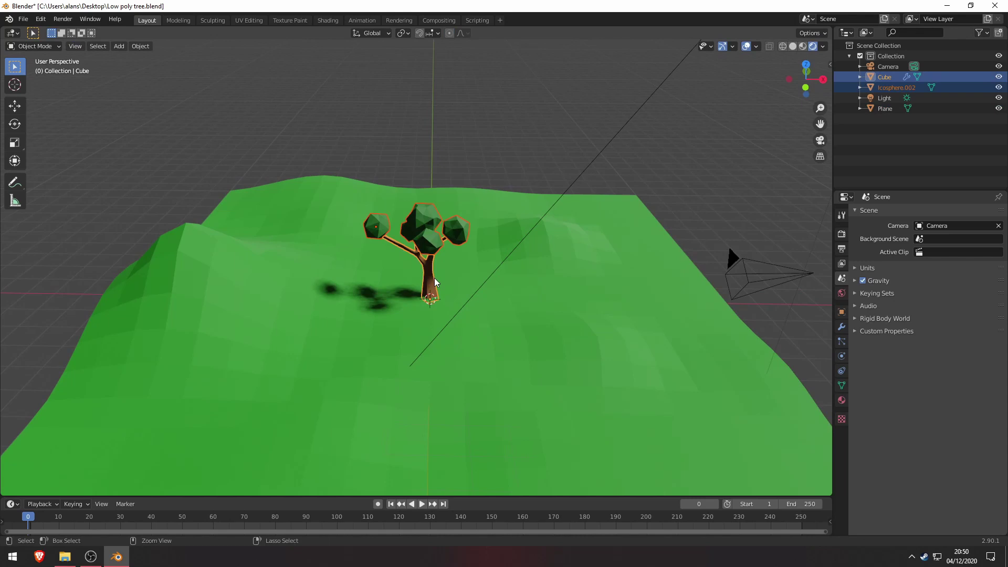
key(ctrl+j)
click(497, 151)
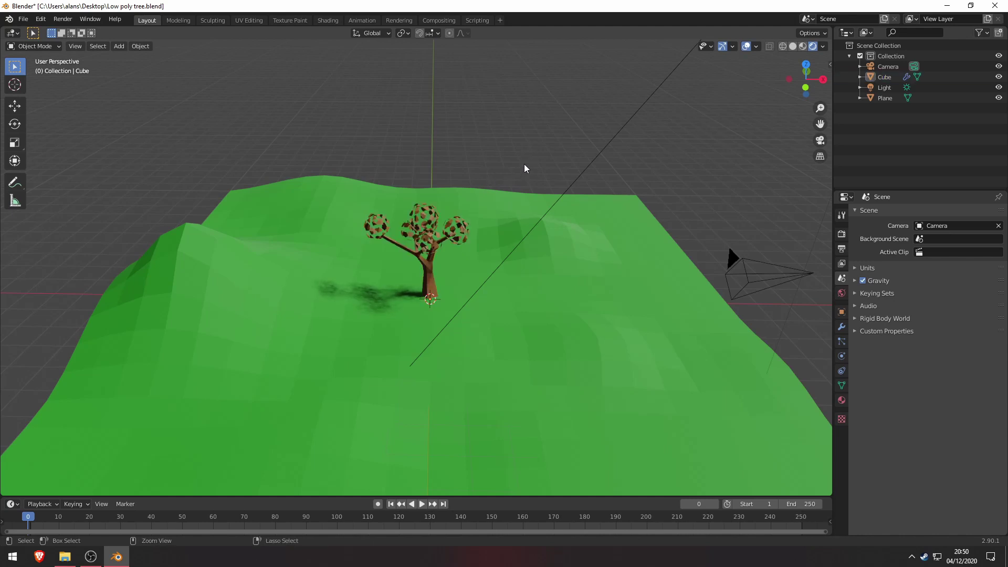
key(ctrl+z)
key(ctrl+z)
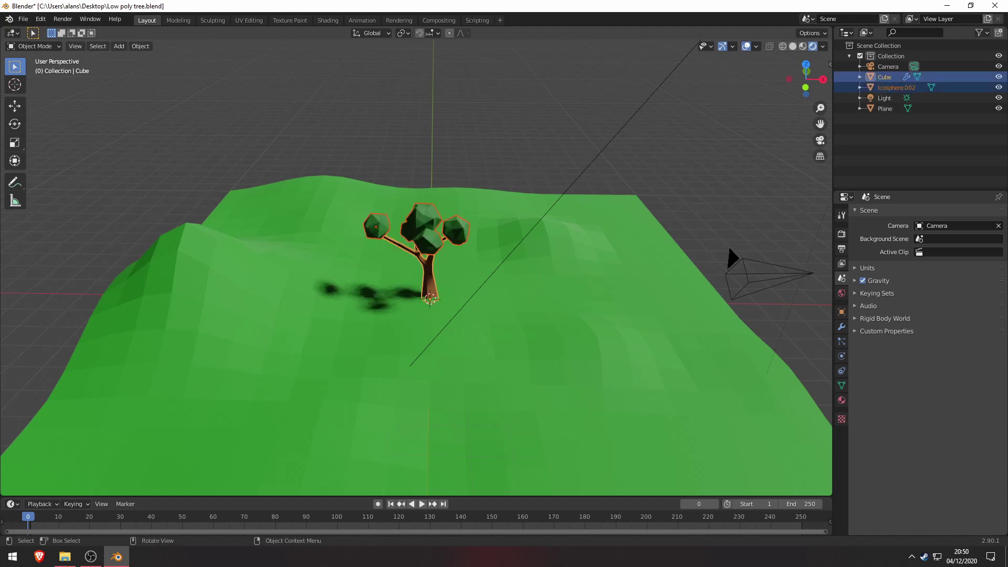
click(412, 161)
Duplicate the tree's trunk and foliage together and place the copy about -6.72 m along the Y axis
click(429, 288)
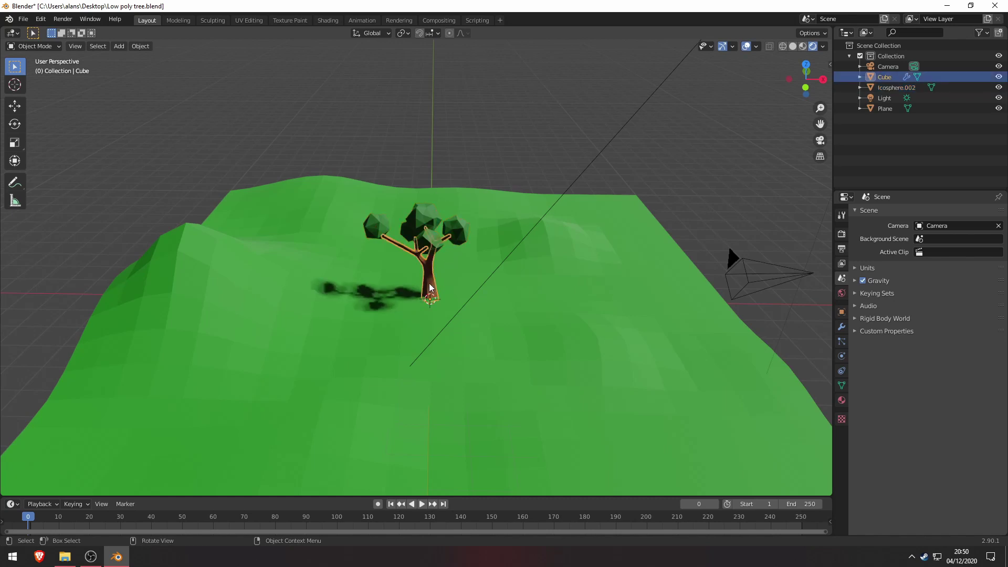
shift+click(421, 225)
middle_drag(421, 225, 614, 169)
key(shift+d)
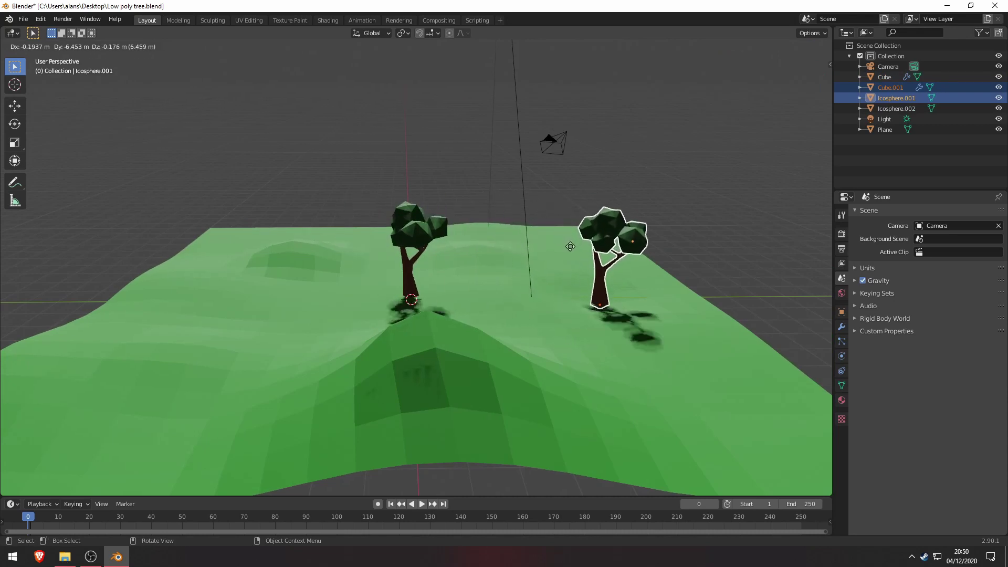
key(y)
click(558, 255)
Rotate the copied tree about the global Z axis by roughly half a turn
middle_drag(576, 261, 565, 218)
key(r)
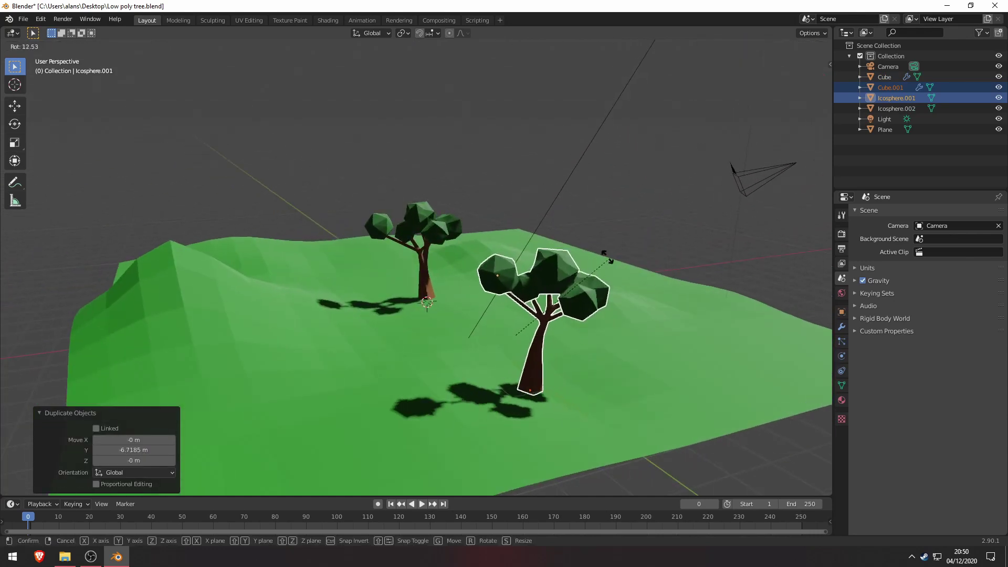
key(z)
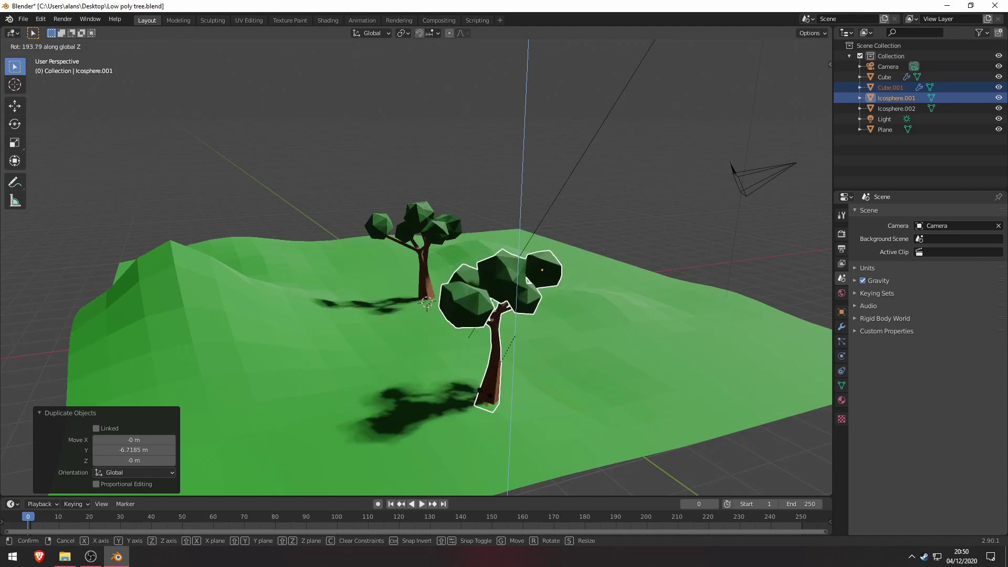
click(475, 350)
Move the copied tree closer to the original and set its trunk base down on the terrain
middle_drag(475, 351, 381, 326)
key(g)
click(509, 288)
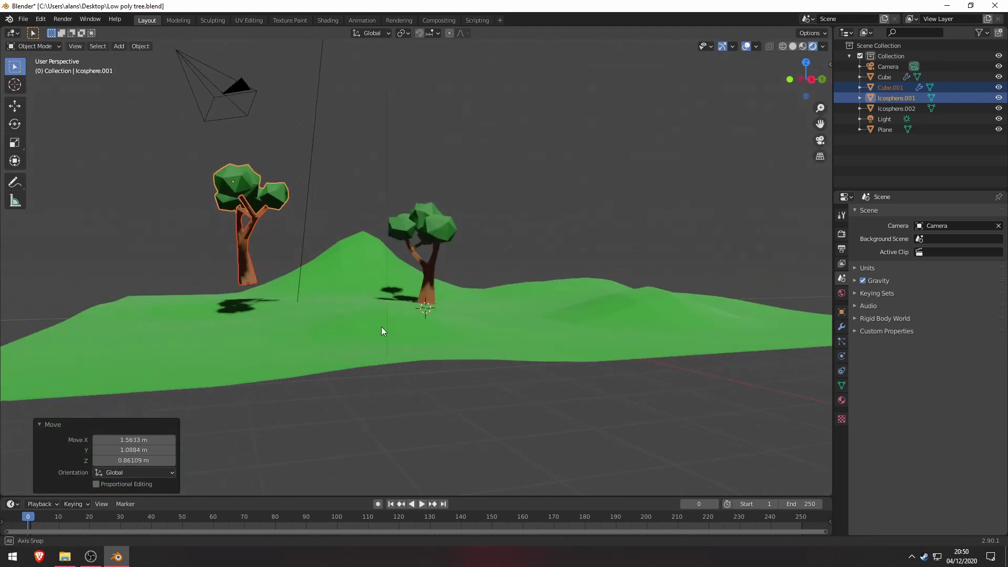
key(g)
click(455, 346)
Duplicate the second tree onto the tall hill, offset about -7.07, 3.14 and 1.69 m in X, Y and Z, and tilt it about 9°
middle_drag(454, 351, 405, 292)
key(shift+d)
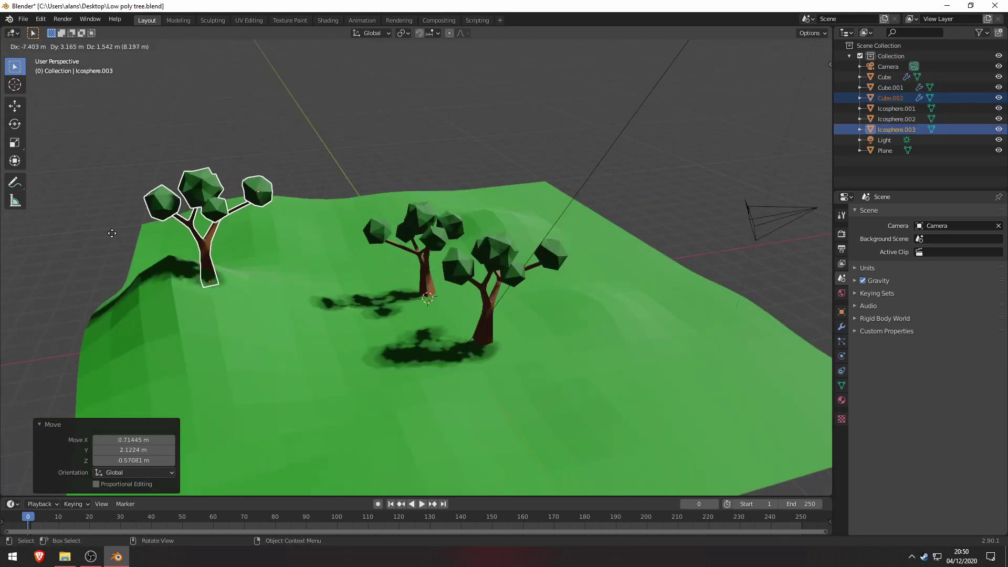
click(169, 239)
key(r)
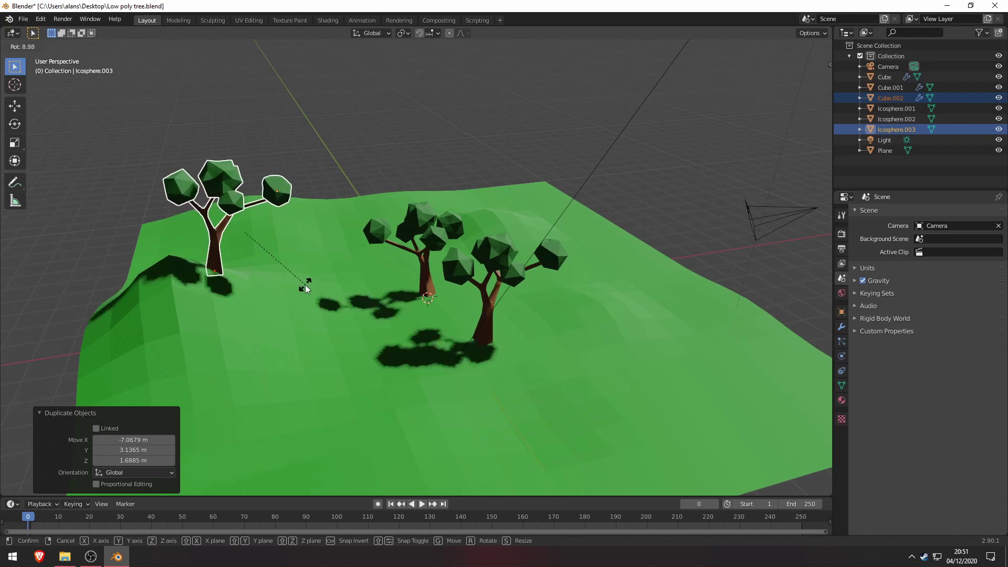
click(309, 289)
Rotate the hill tree about the global Z axis and shift it about -0.22, -0.26 and -0.25 m in X, Y and Z
middle_drag(353, 312, 294, 234)
key(r)
key(g)
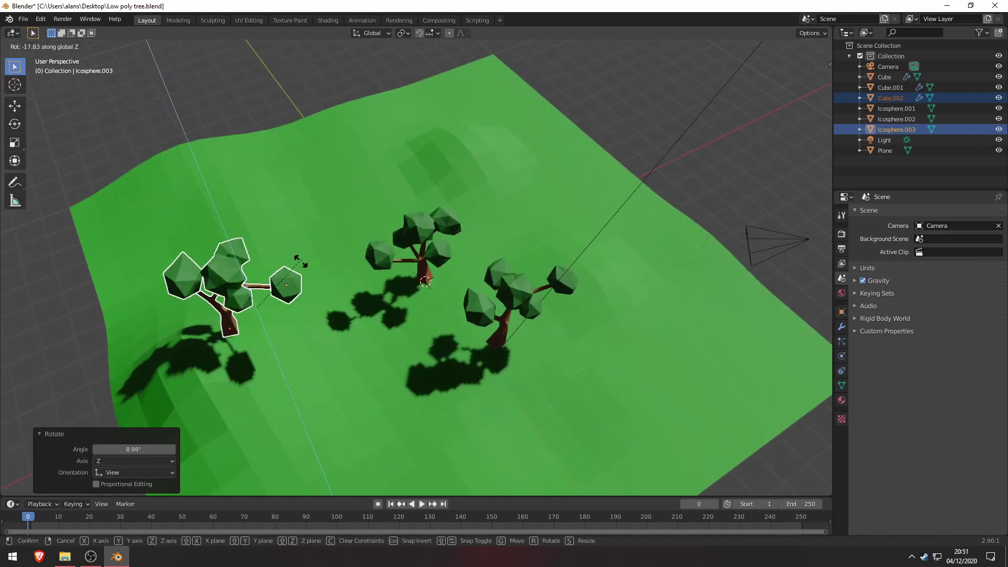
click(308, 363)
Tilt the hill tree by -16.3° and adjust its position so the trunk base meets the slope
middle_drag(307, 363, 460, 301)
key(r)
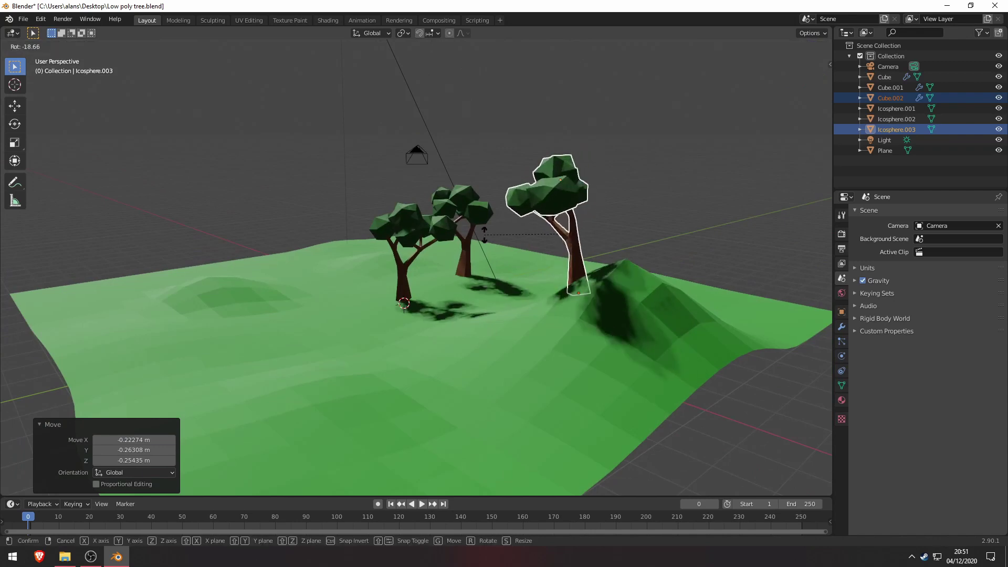
click(501, 226)
middle_drag(502, 225, 477, 256)
key(g)
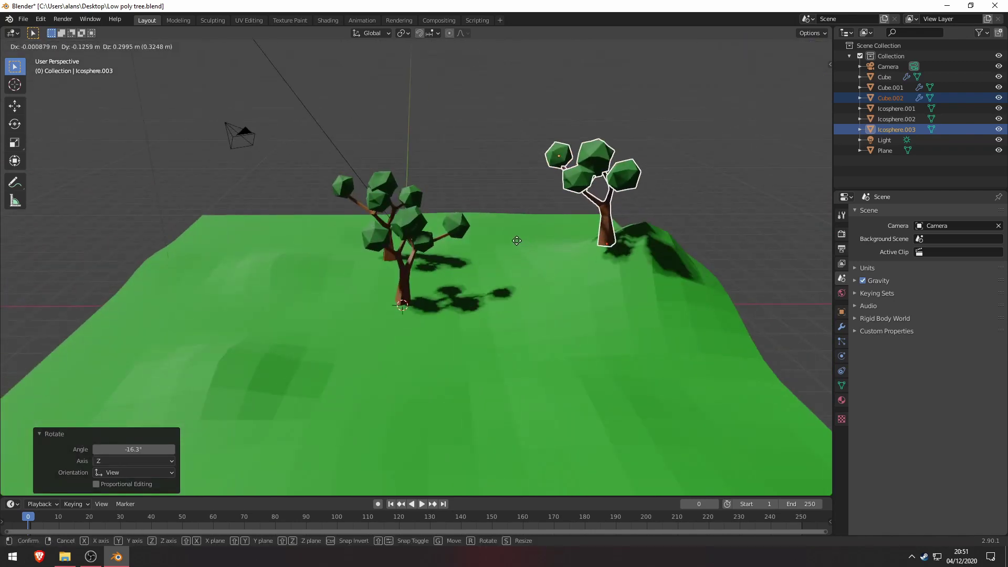
click(519, 243)
Duplicate the original tree's trunk and foliage, offsetting the copy about -1.45 m in X, 3.76 m in Y and 0.04 m in Z
scroll(627, 243, up, 2)
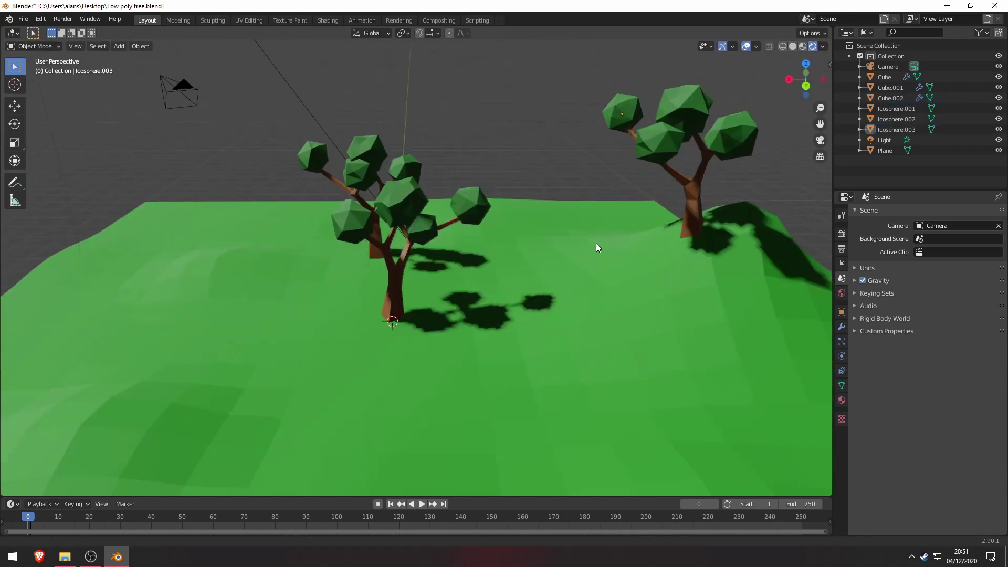
shift+middle_drag(602, 244, 577, 250)
click(415, 238)
middle_drag(414, 238, 552, 184)
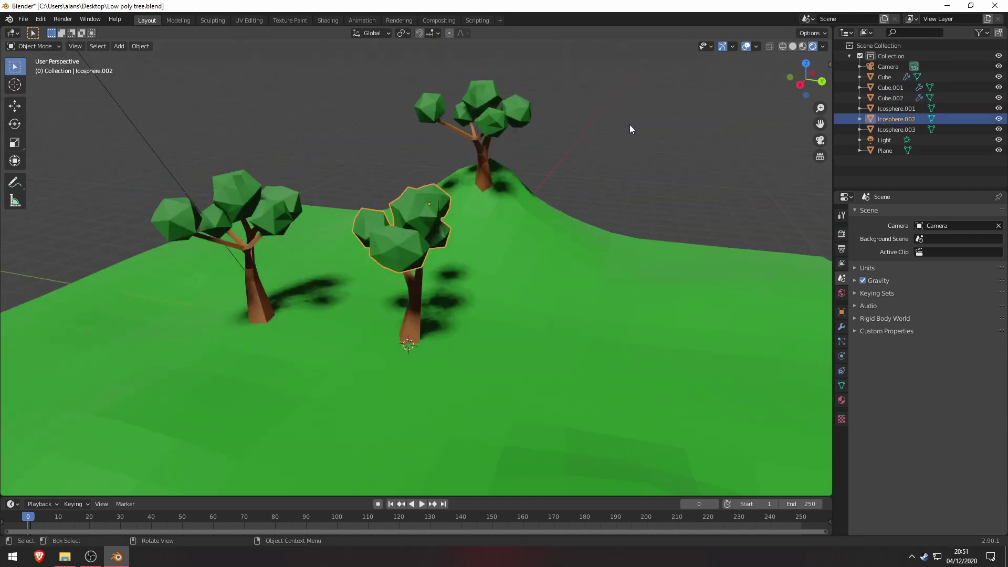
click(552, 185)
click(419, 308)
shift+click(409, 242)
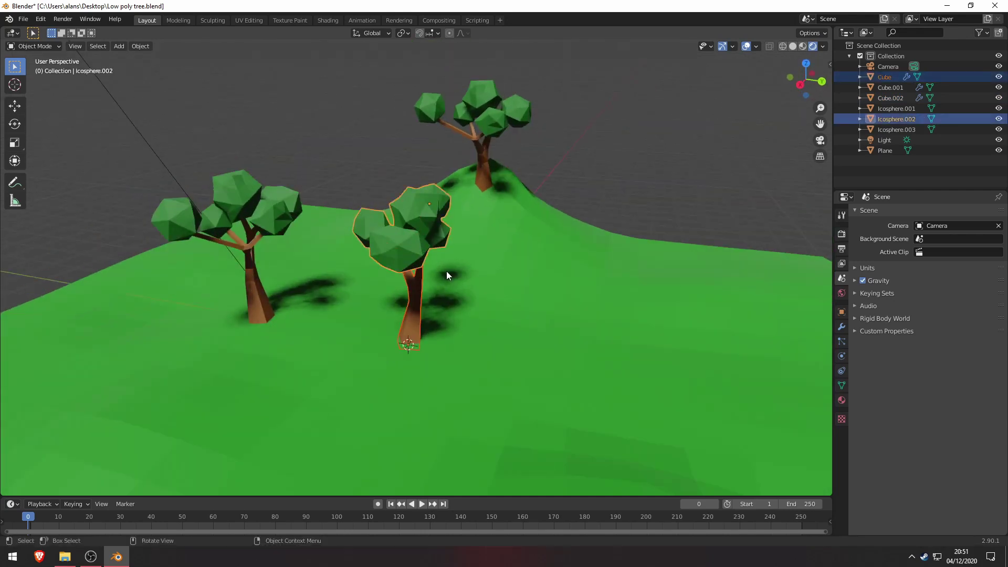
key(shift+d)
click(630, 268)
Rotate the newest tree copy -64.7° about the global Z axis
middle_drag(631, 268, 661, 308)
key(shift+z)
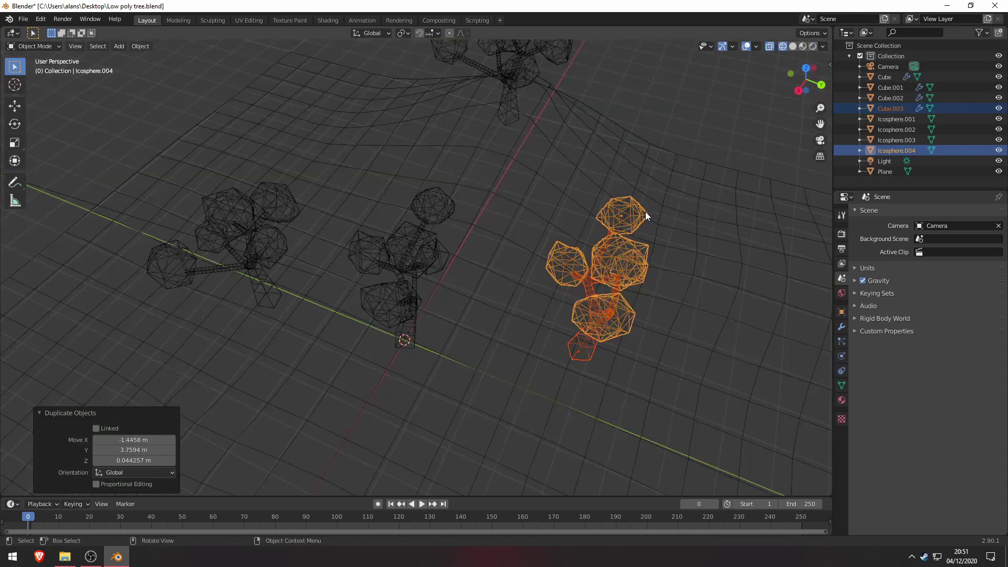
key(shift+z)
key(r)
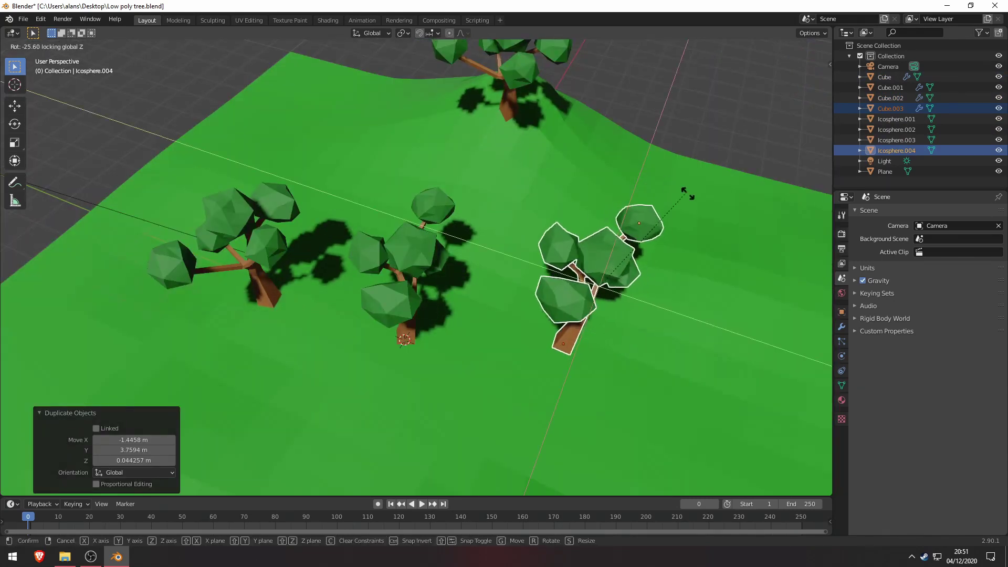
click(720, 261)
Move the newest tree copy farther from the original so it stands on the open ground, and deselect it
middle_drag(719, 261, 574, 320)
key(g)
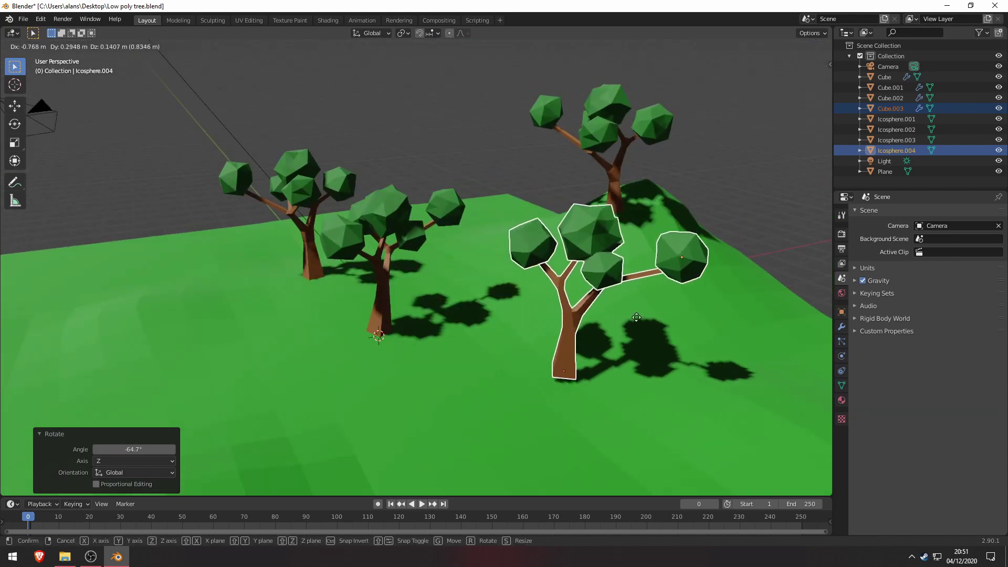
click(656, 317)
click(729, 159)
middle_drag(729, 159, 497, 223)
middle_drag(361, 165, 386, 169)
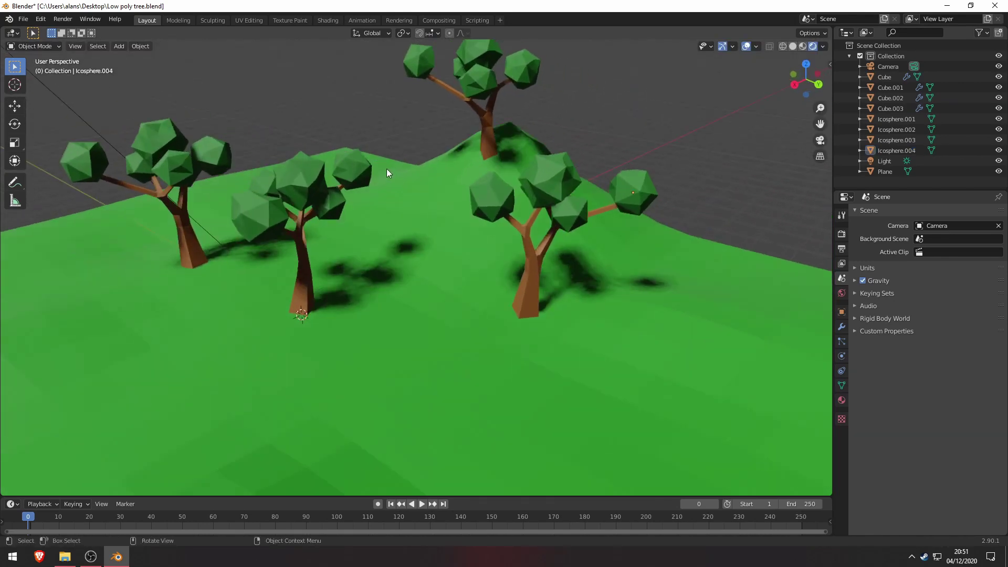
middle_drag(404, 158, 395, 179)
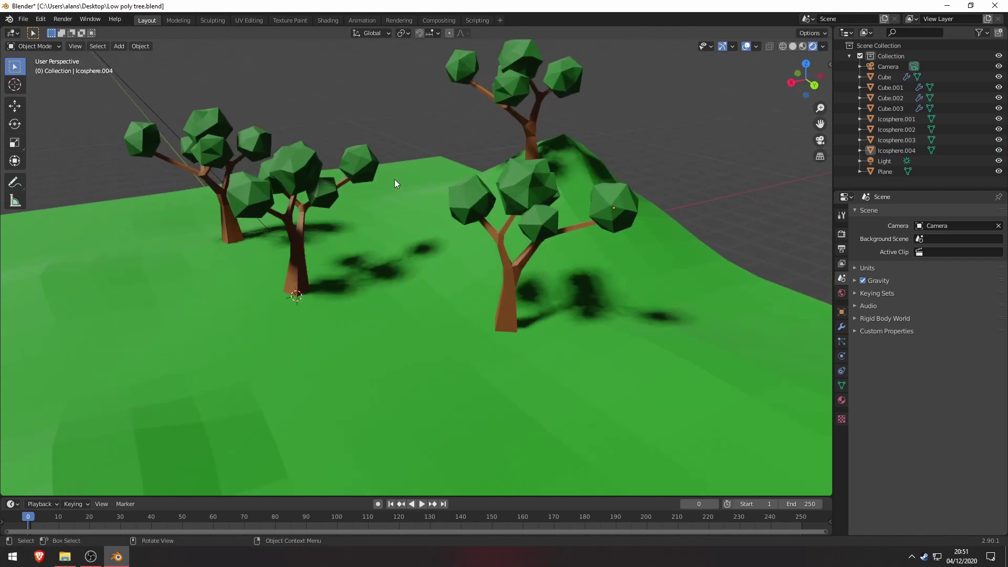